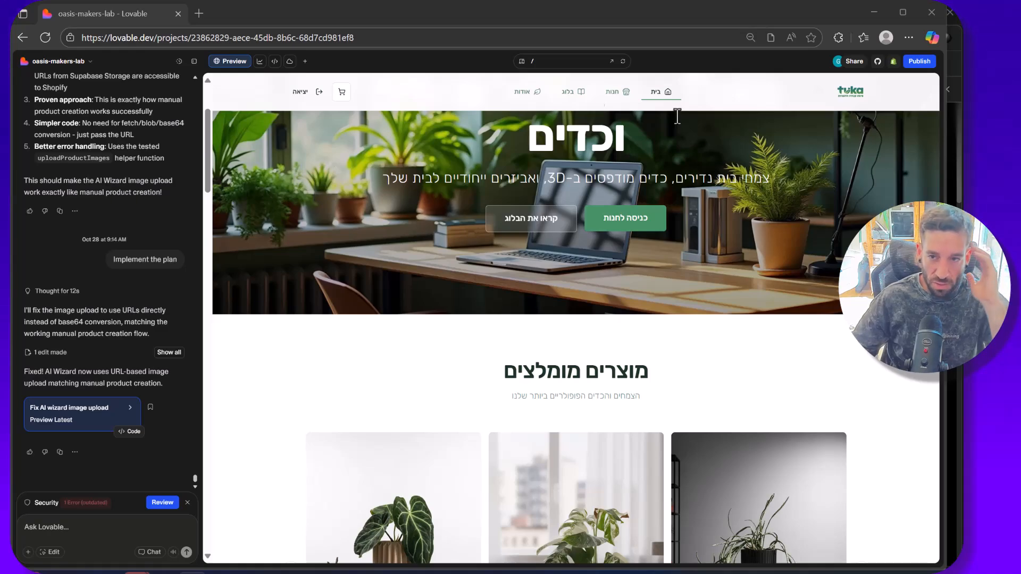
Step: Look through the store home page preview, from the hero banner and category sections to the footer
scroll(403, 290, down, 3)
scroll(403, 290, down, 10)
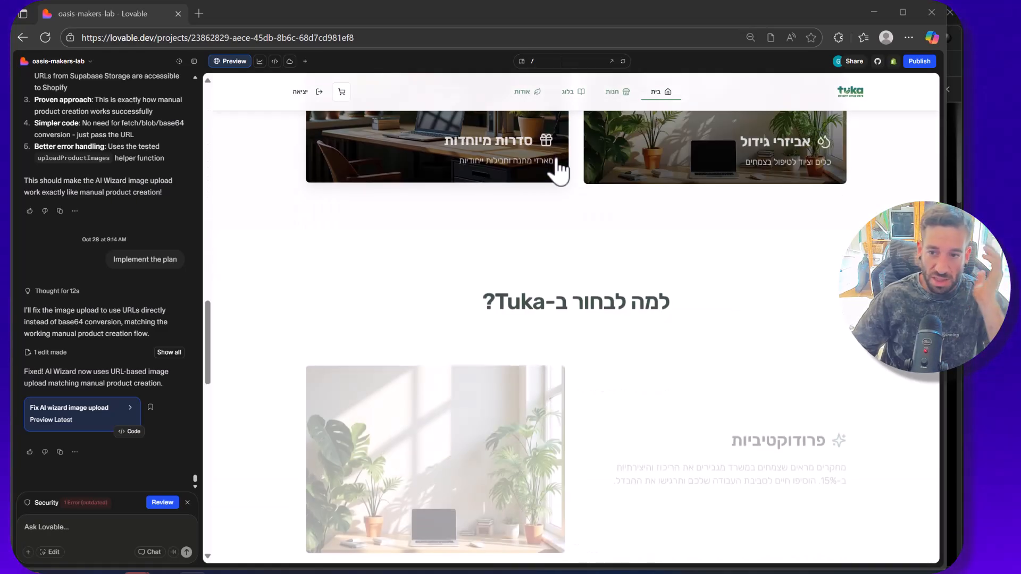
scroll(559, 171, down, 10)
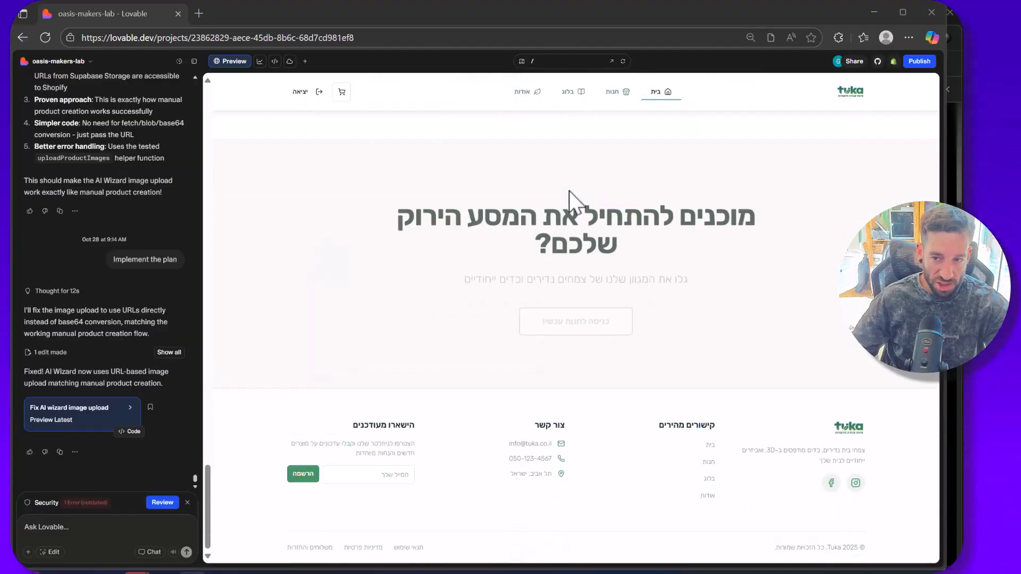
scroll(552, 372, up, 20)
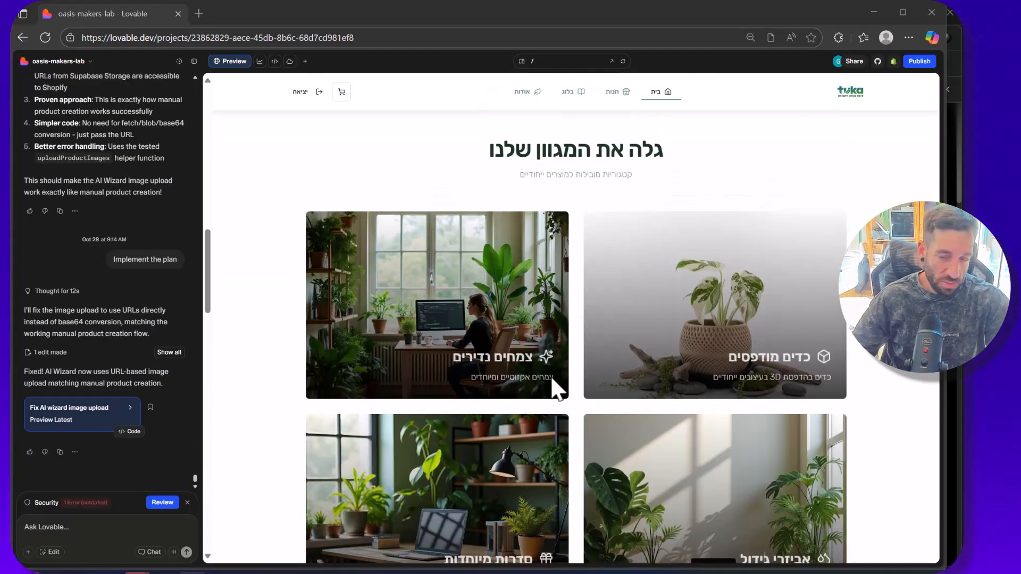
scroll(550, 376, up, 1)
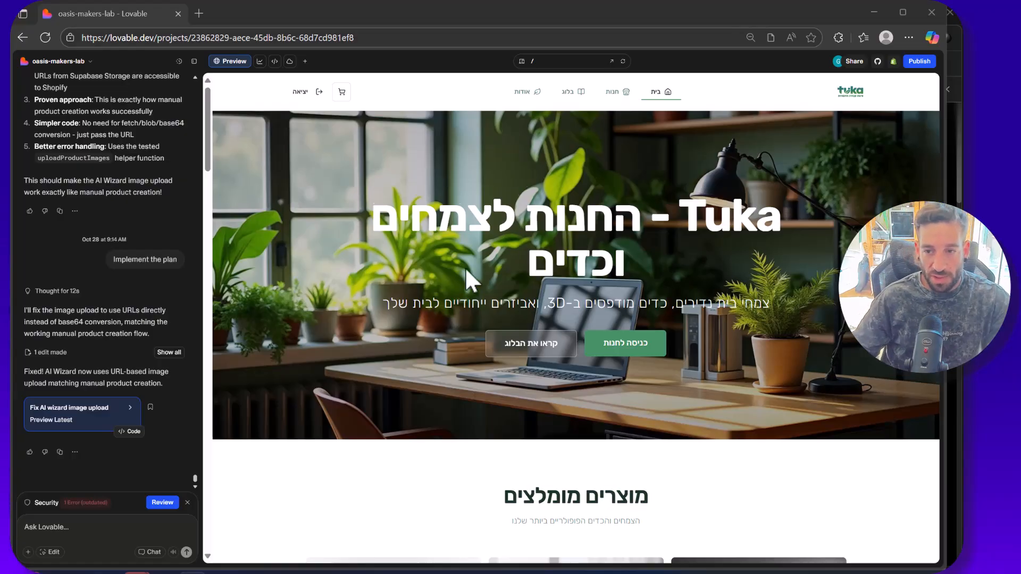
scroll(485, 265, down, 1)
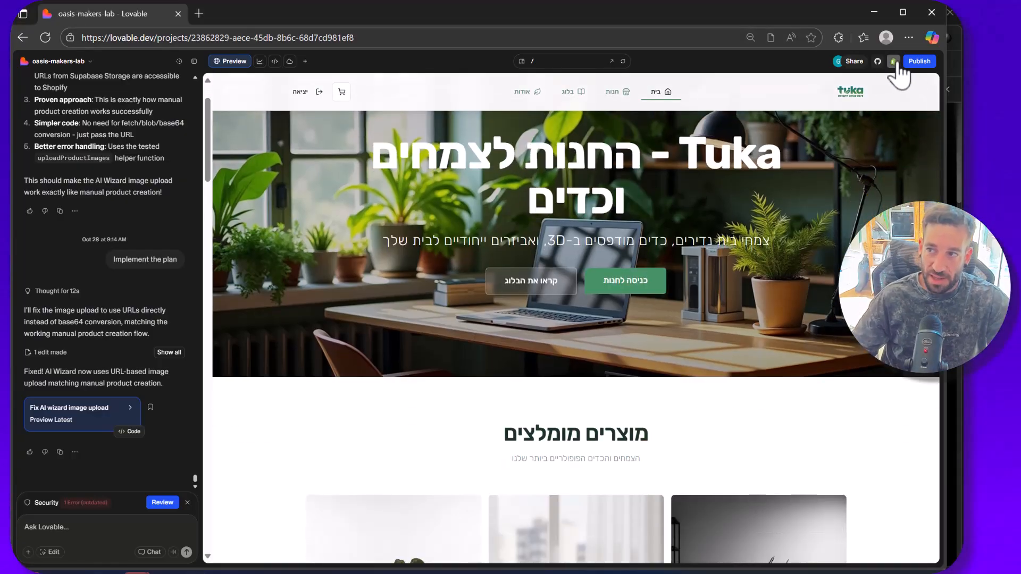
Step: Open the connected store's Shopify admin, return to the Lovable project and close the Shopify integration popup
click(894, 62)
click(885, 110)
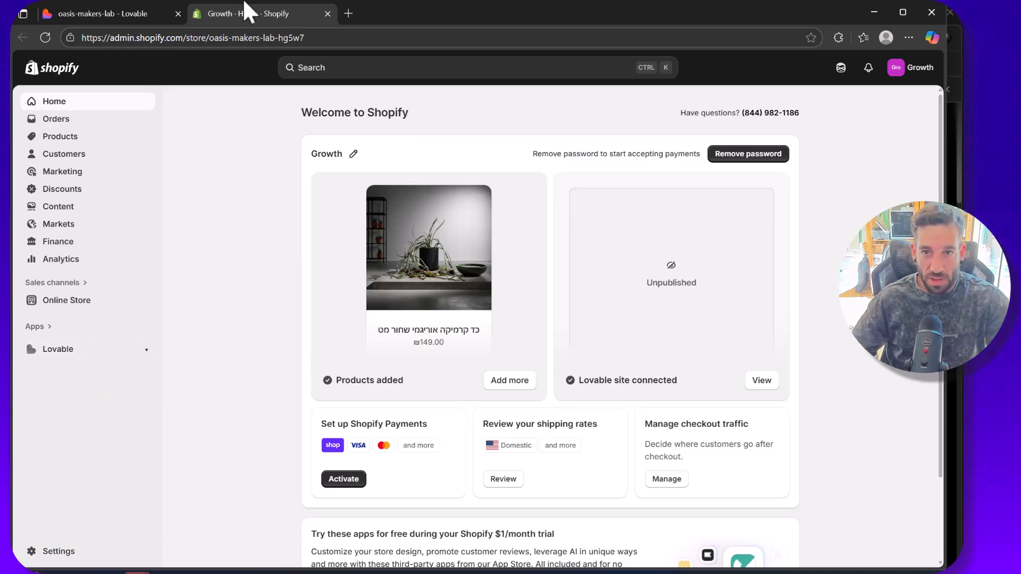
click(133, 13)
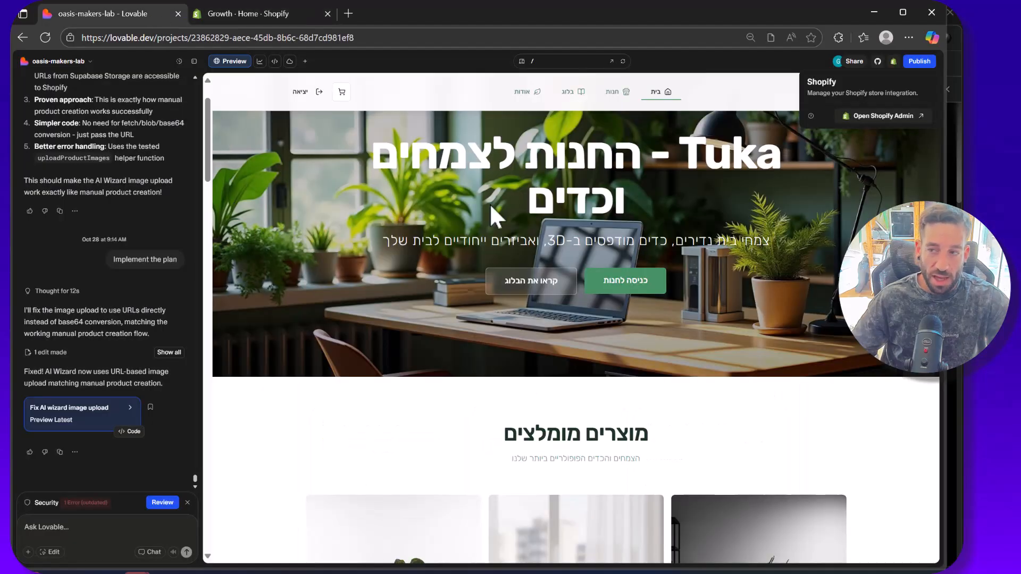
click(439, 142)
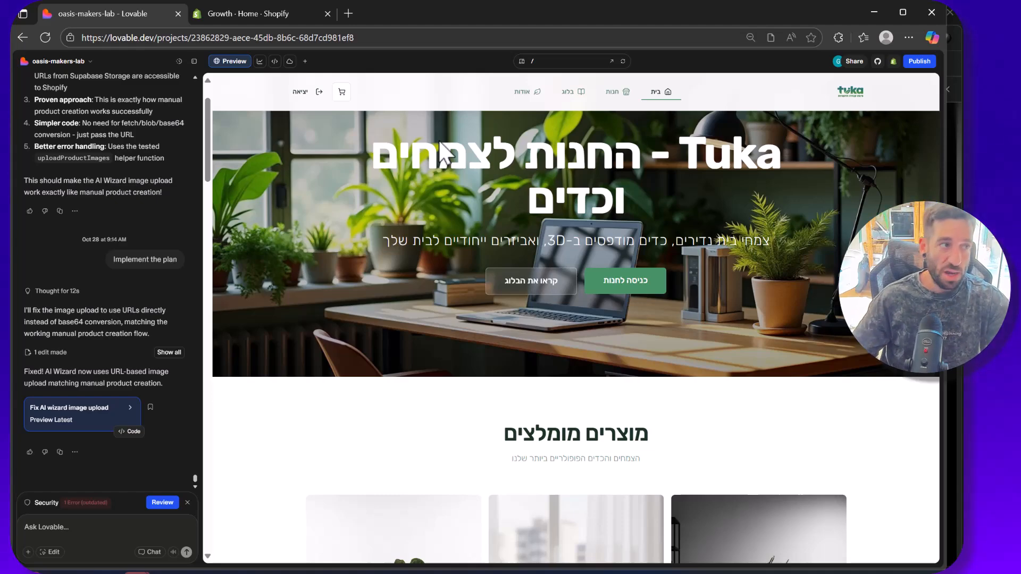
Step: Load the /admin route of the store in the project preview
mouse_move(298, 14)
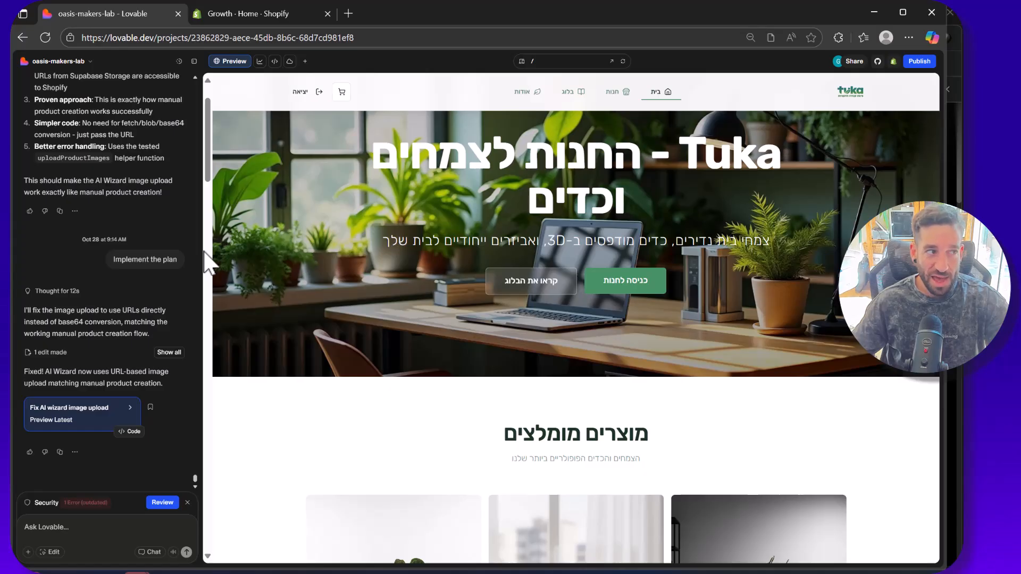
scroll(405, 144, up, 1)
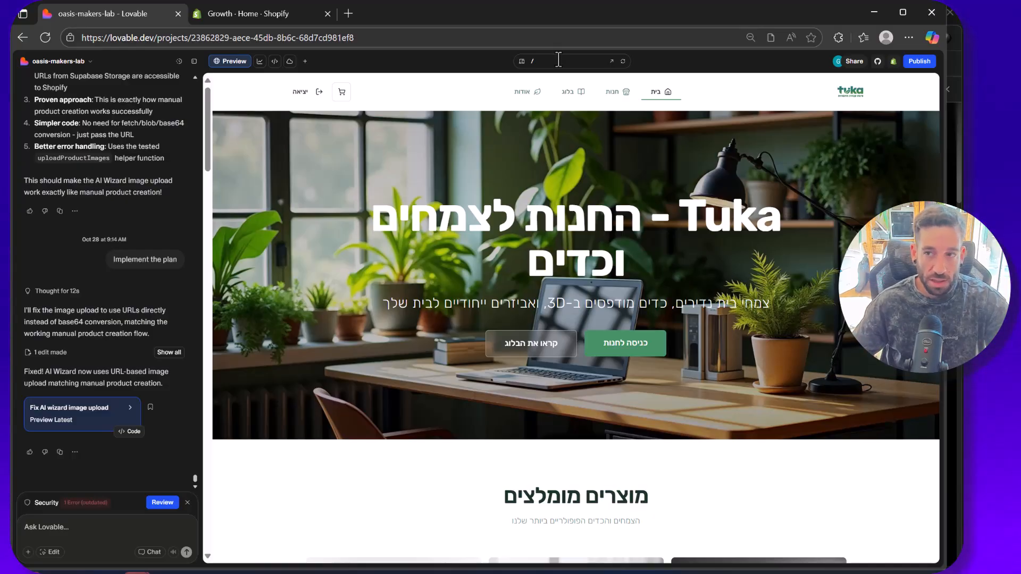
click(561, 61)
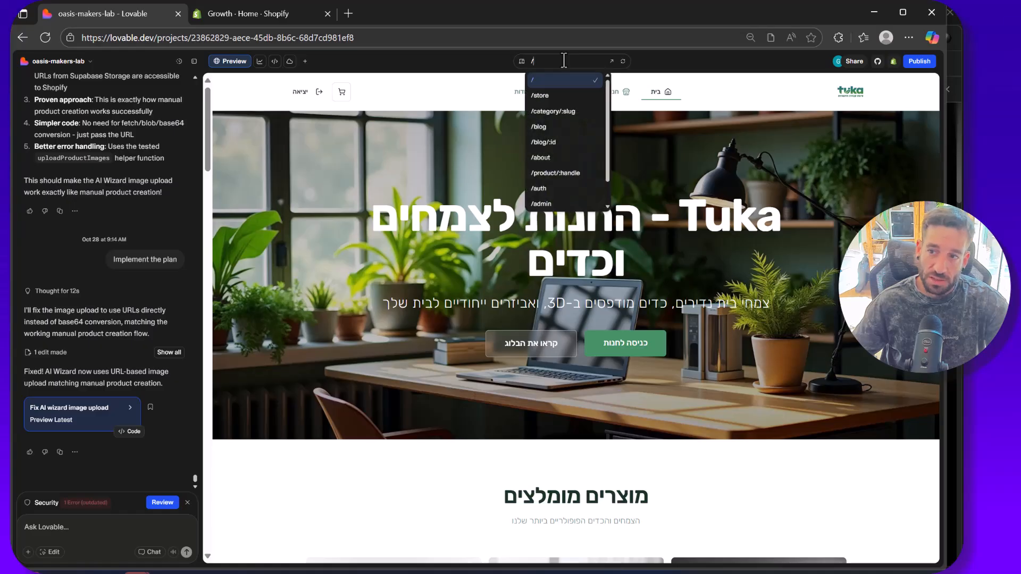
click(565, 178)
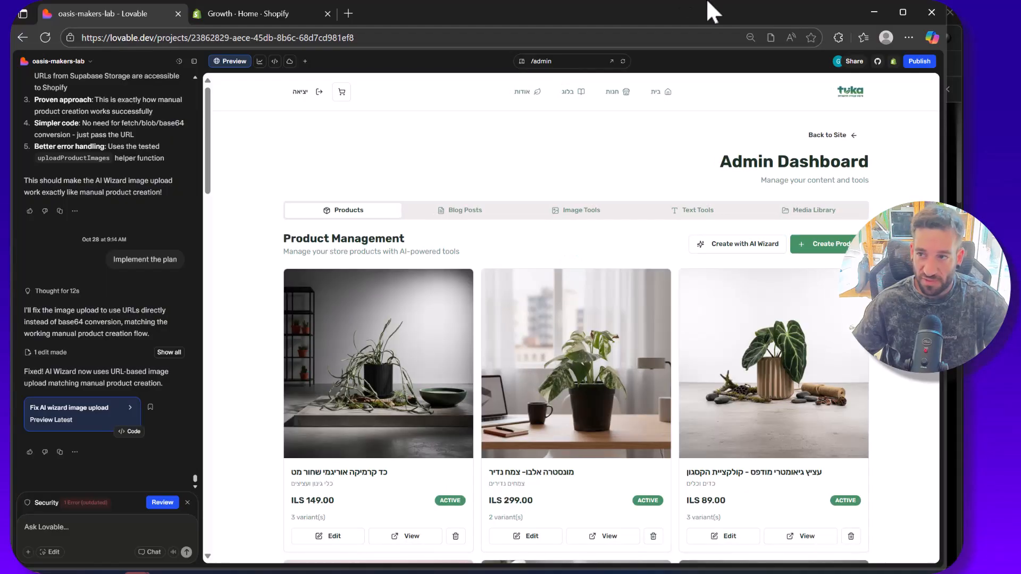
Step: View the full product list in the Shopify admin and return to the Lovable project
click(319, 12)
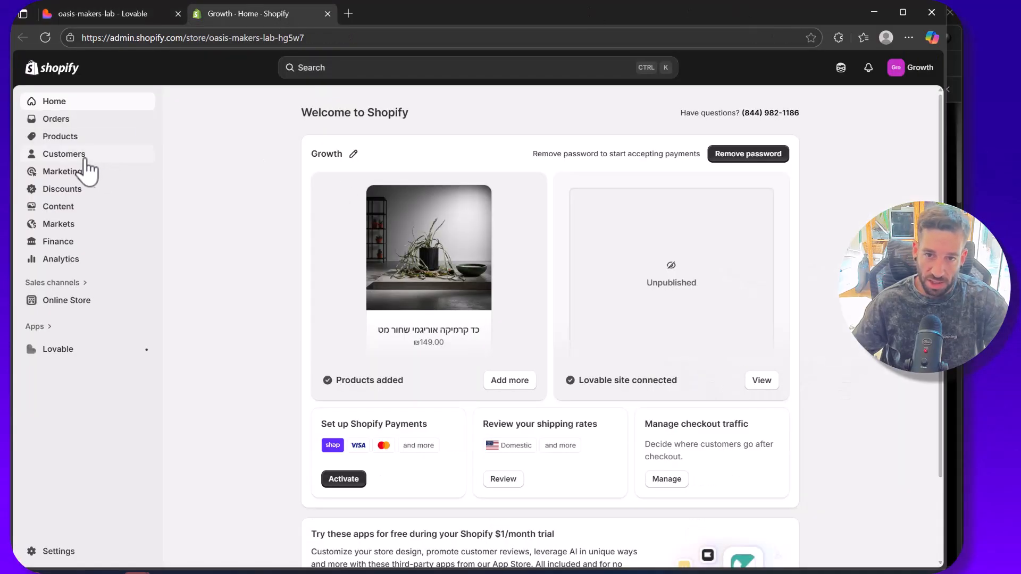
click(91, 139)
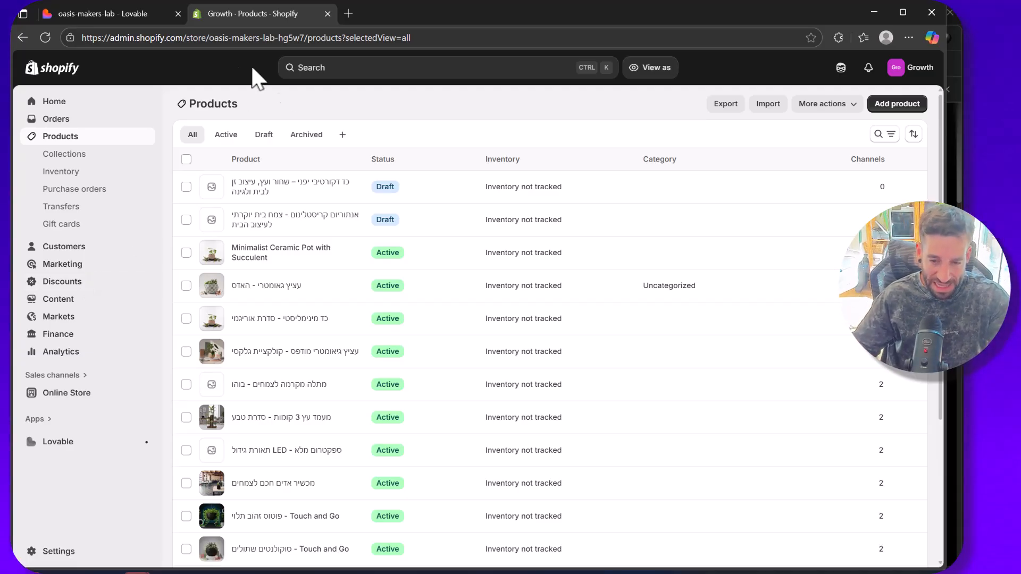
click(133, 14)
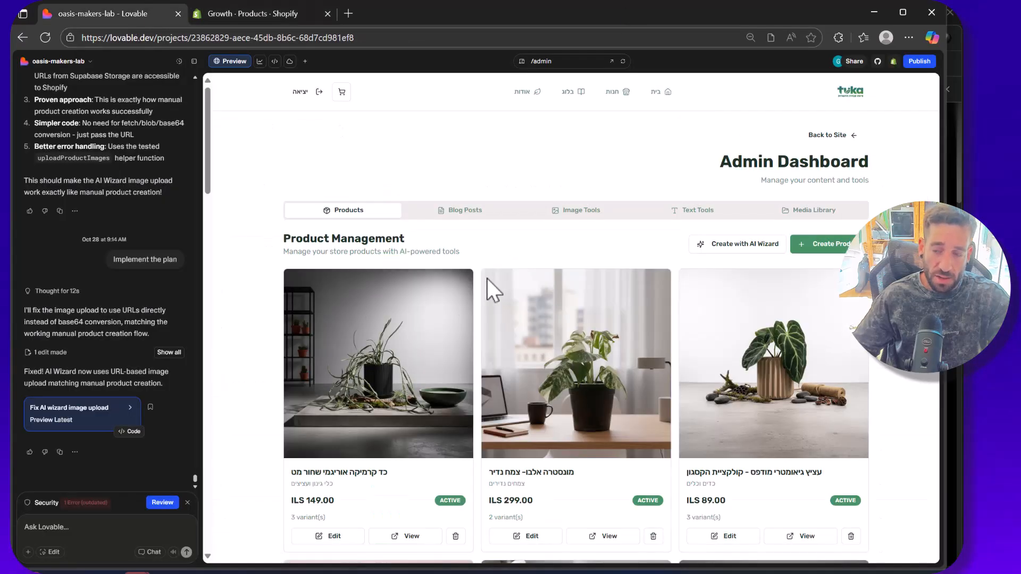
Step: Examine the product cards in the Admin Dashboard's Product Management section, including their images, prices and variants
scroll(420, 169, down, 3)
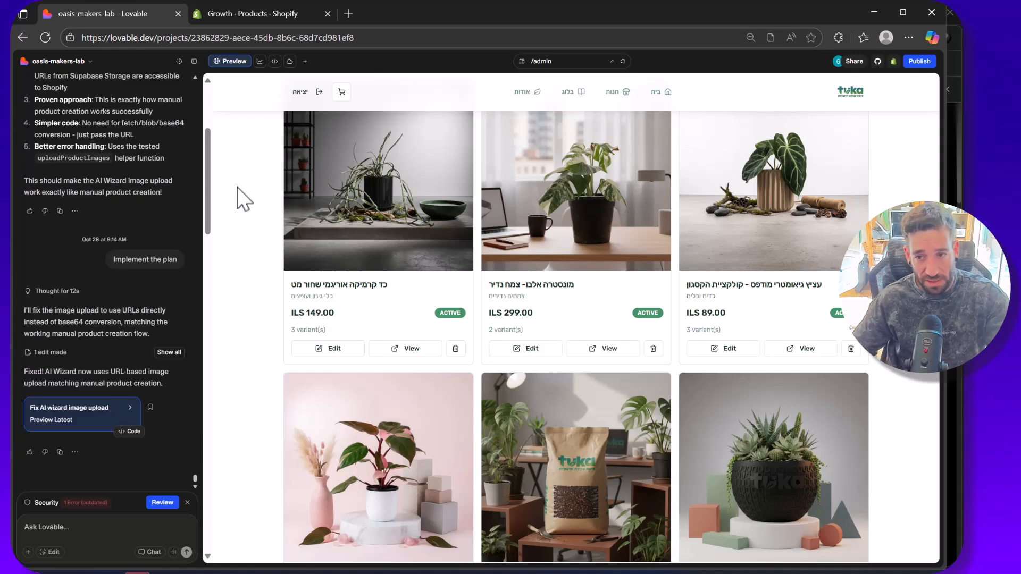
scroll(297, 305, up, 3)
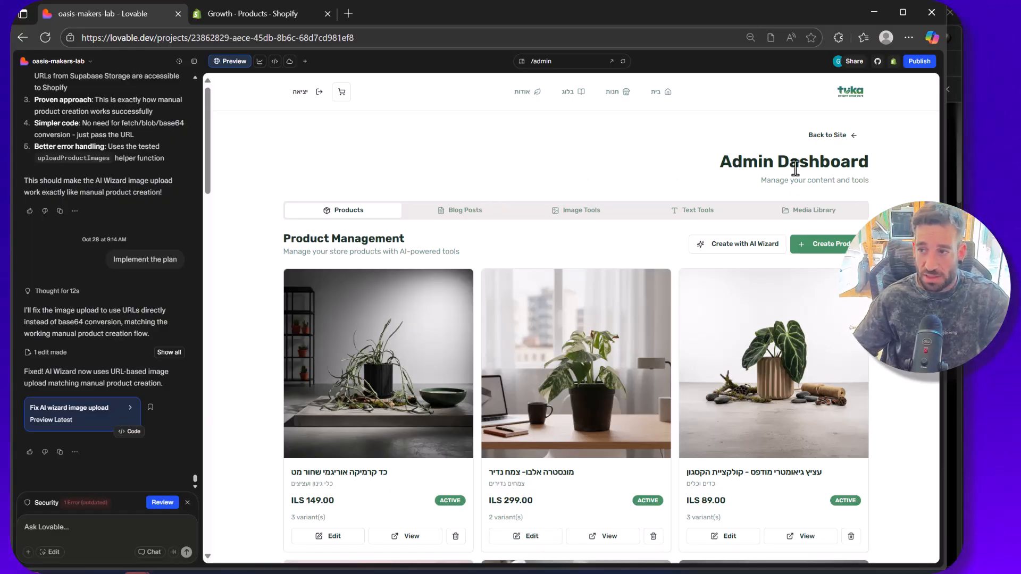
scroll(788, 157, down, 1)
scroll(532, 143, up, 1)
scroll(360, 259, down, 1)
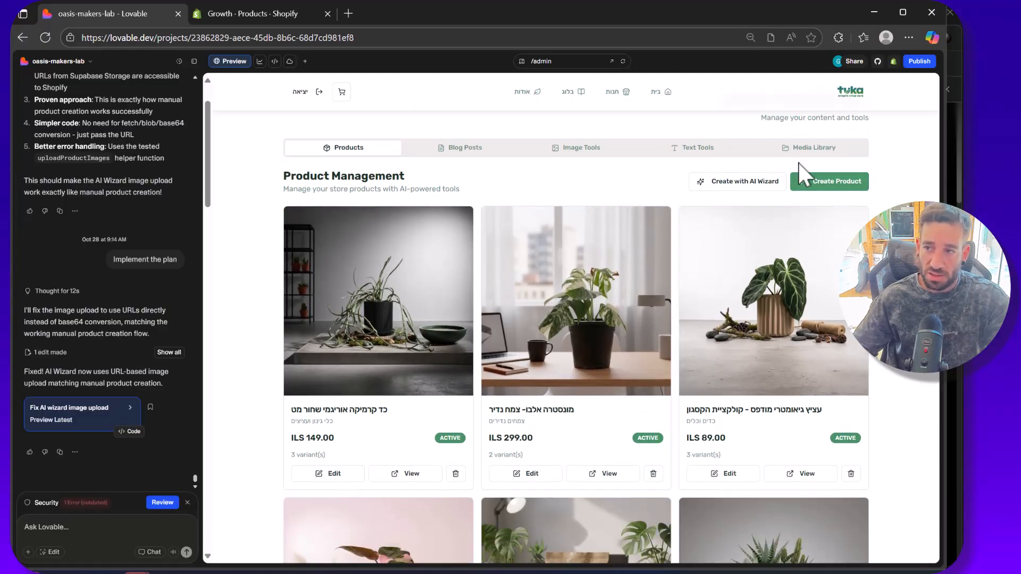
scroll(494, 242, down, 1)
scroll(510, 223, down, 1)
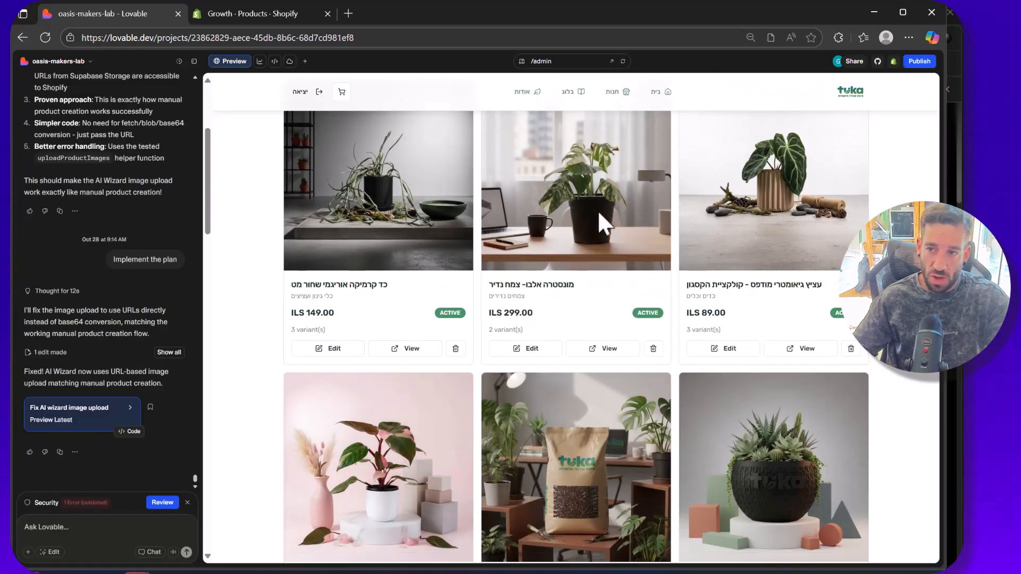
scroll(638, 255, down, 3)
scroll(691, 295, down, 3)
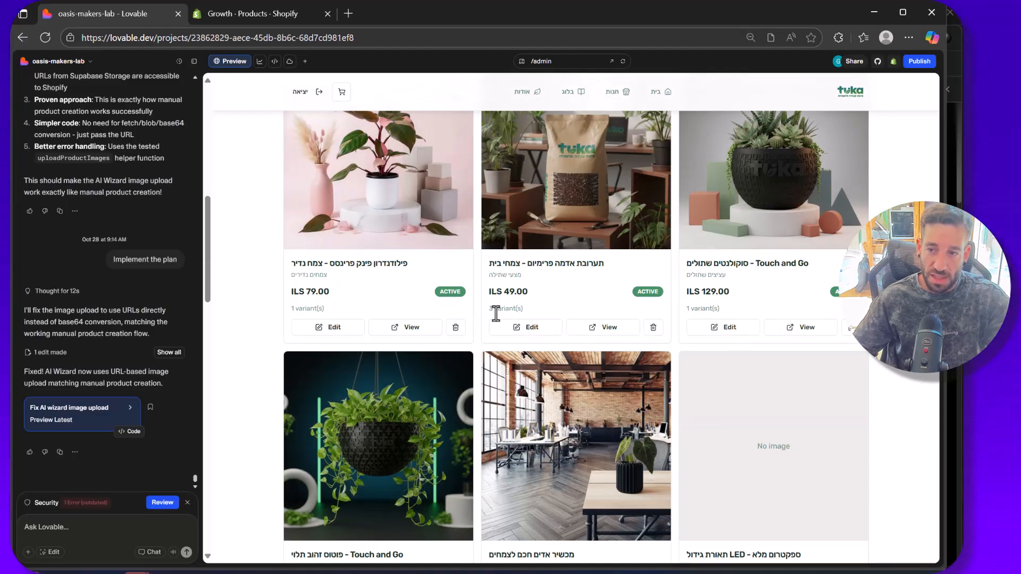
scroll(429, 358, down, 1)
scroll(327, 218, up, 1)
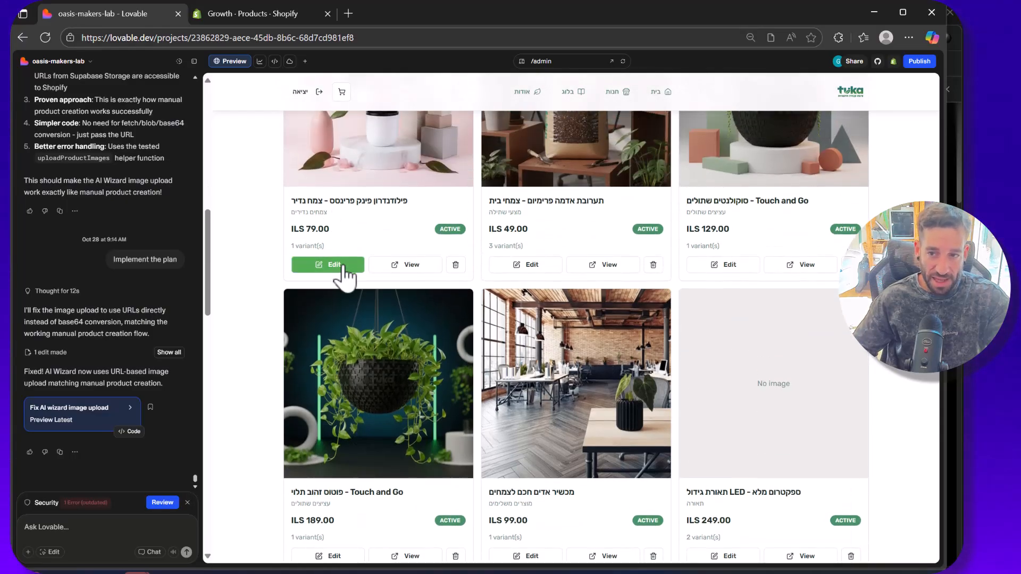
scroll(450, 282, down, 4)
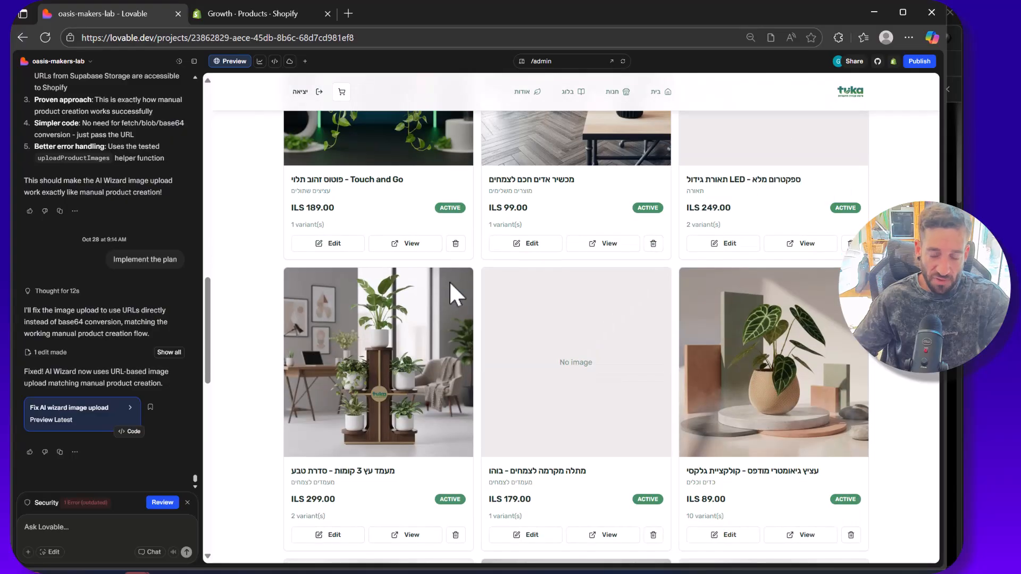
scroll(450, 282, down, 4)
Step: Compare the dashboard products with the Shopify product list and switch back to Lovable
click(242, 15)
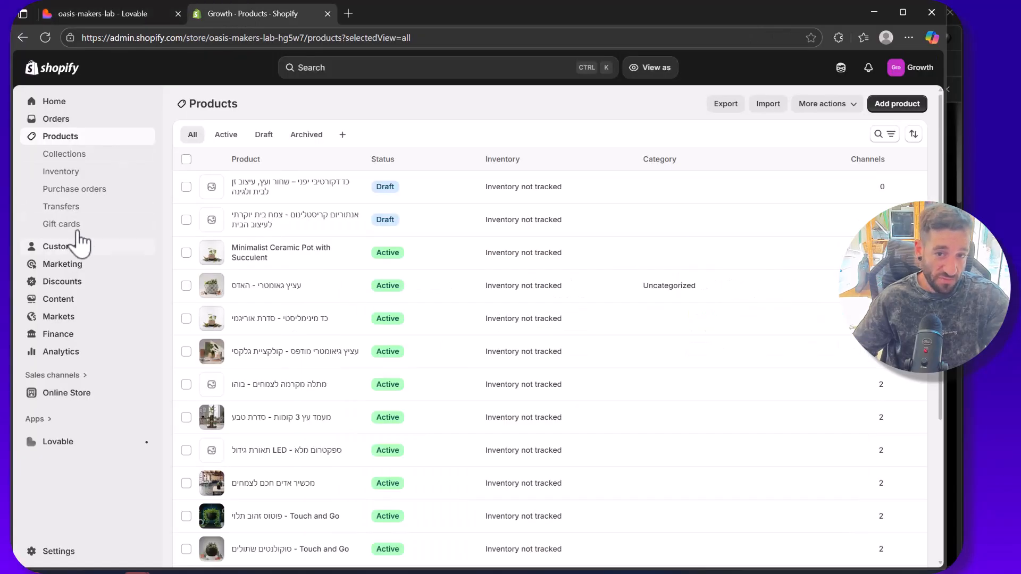
click(106, 15)
scroll(348, 232, up, 8)
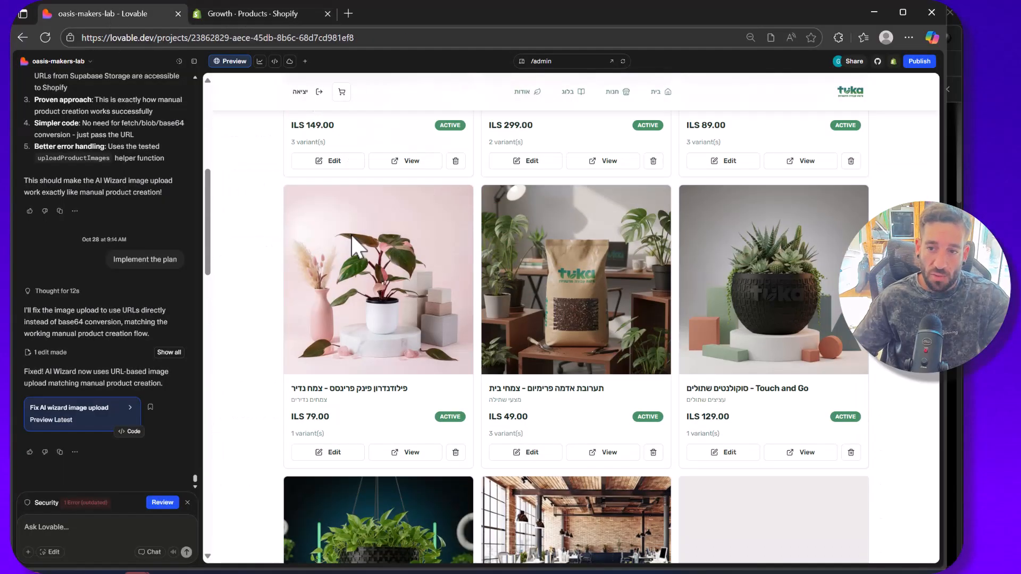
Step: Open the product "כד קרמיקה אוריגמי שחור מט" for editing, review its text, image and pricing fields, and cancel without saving
scroll(396, 282, down, 1)
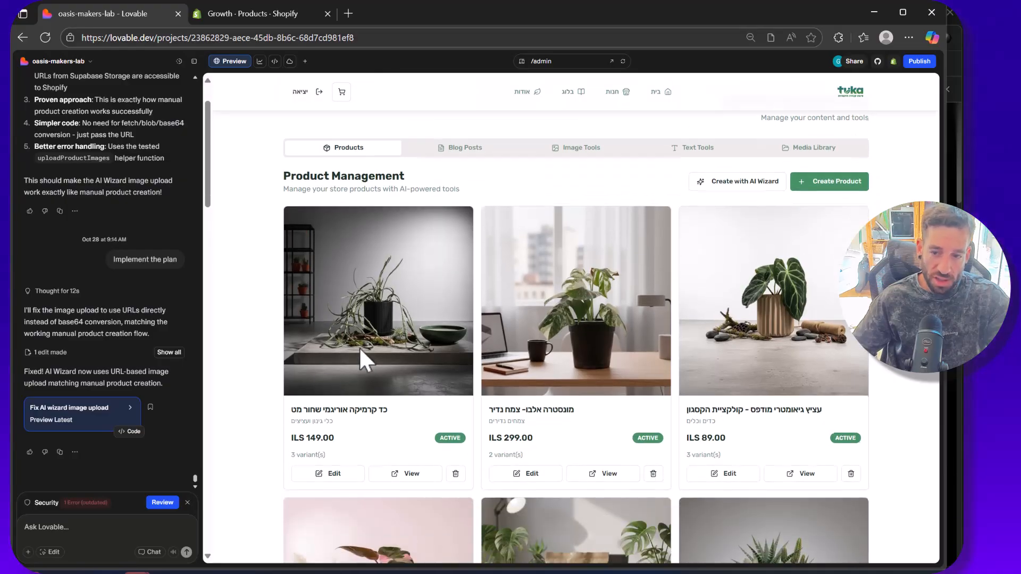
click(343, 475)
scroll(606, 340, down, 4)
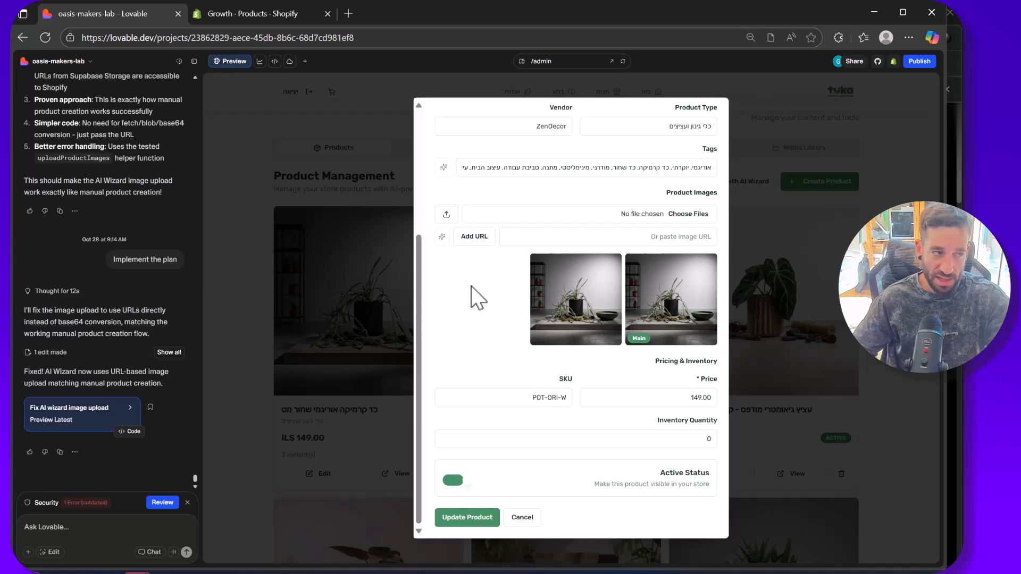
scroll(622, 202, up, 4)
scroll(615, 322, down, 1)
scroll(628, 309, down, 2)
scroll(633, 298, up, 3)
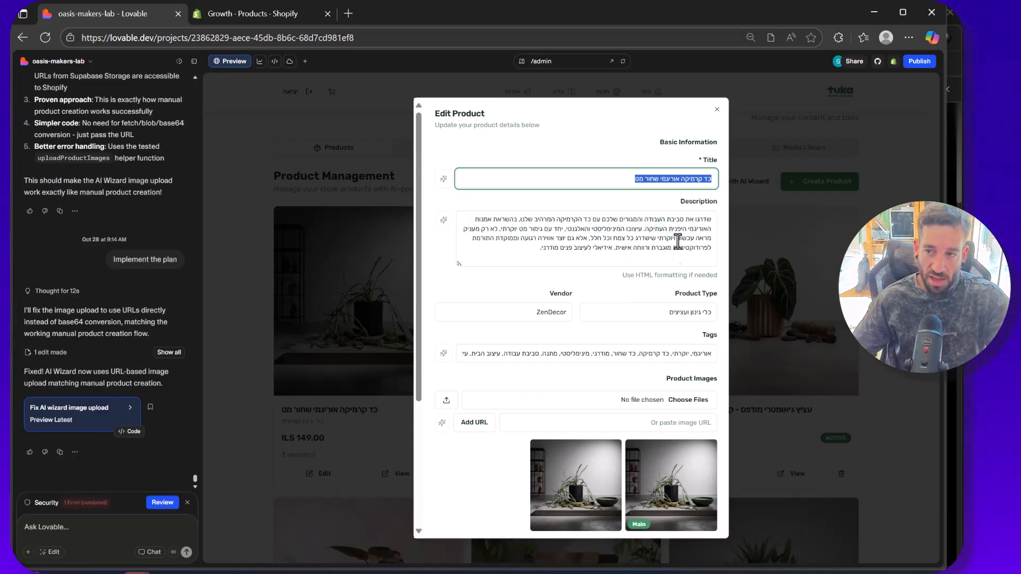
scroll(628, 228, down, 3)
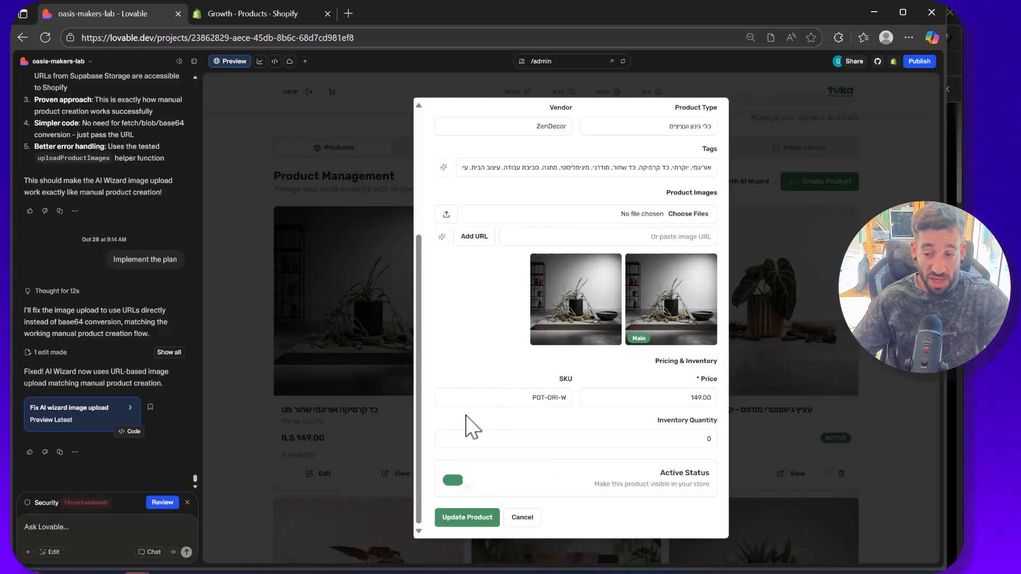
click(521, 516)
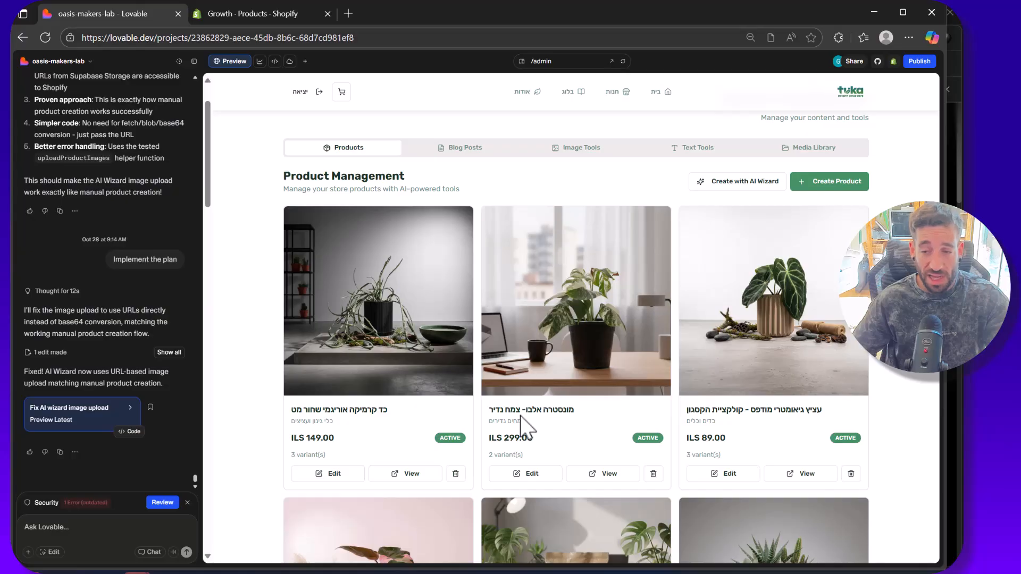
Step: Look over the remaining product cards and open the Admin Dashboard's Blog Posts management
scroll(521, 423, down, 8)
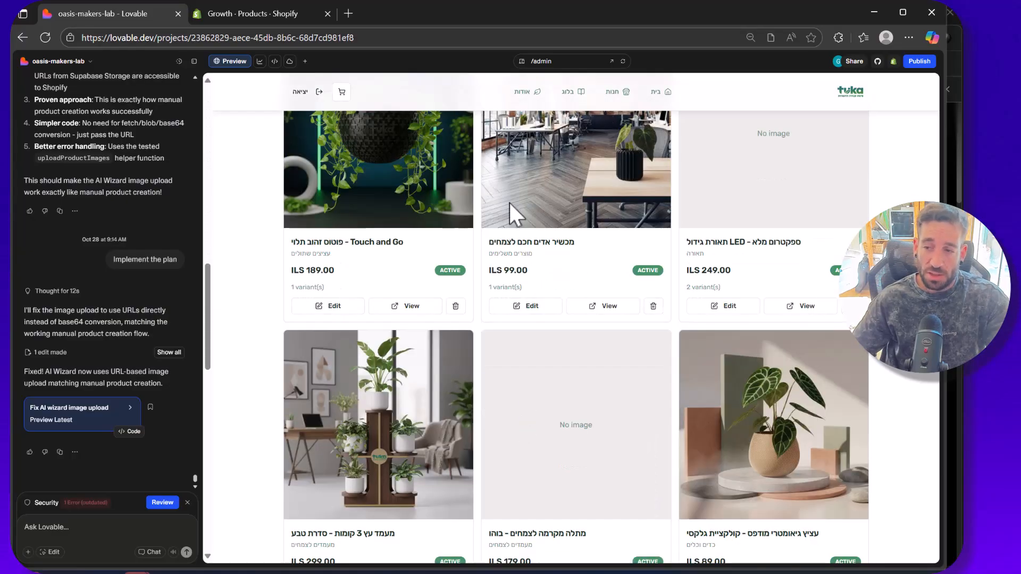
scroll(702, 394, up, 8)
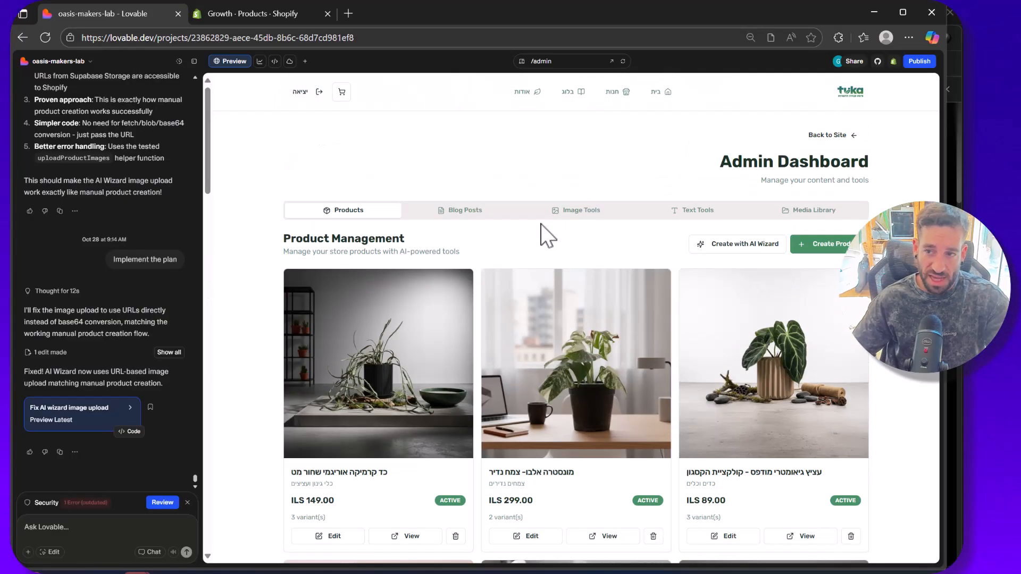
click(504, 213)
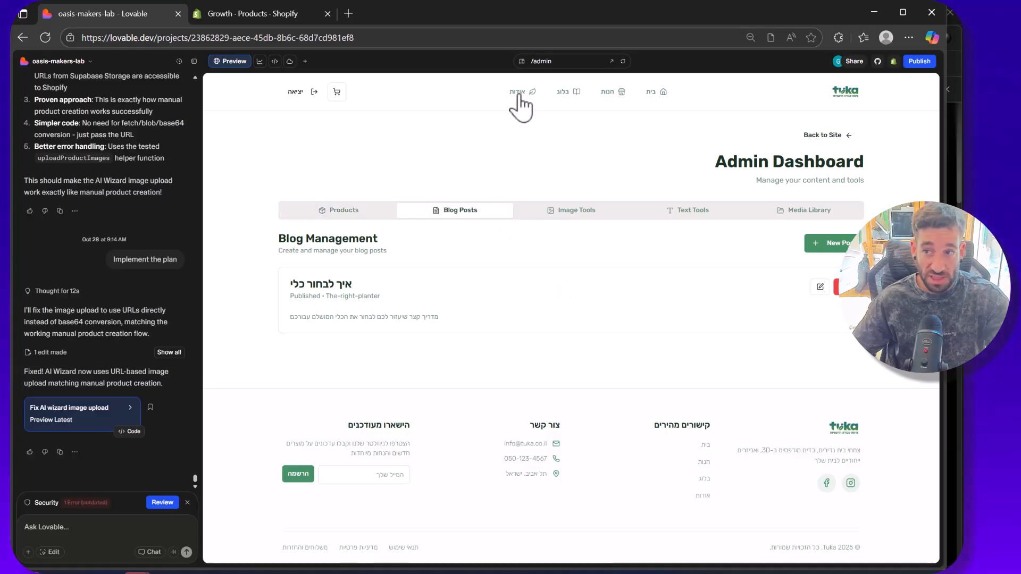
Step: Open the store's blog page (בלוג) in a new browser tab and look through its published posts
right_click(570, 81)
right_click(564, 91)
click(581, 100)
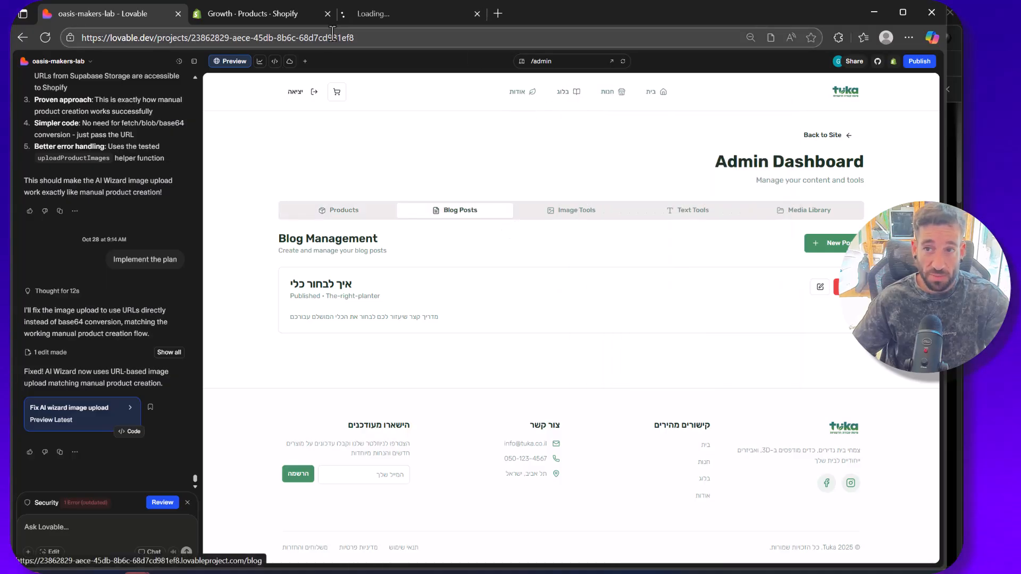
click(385, 16)
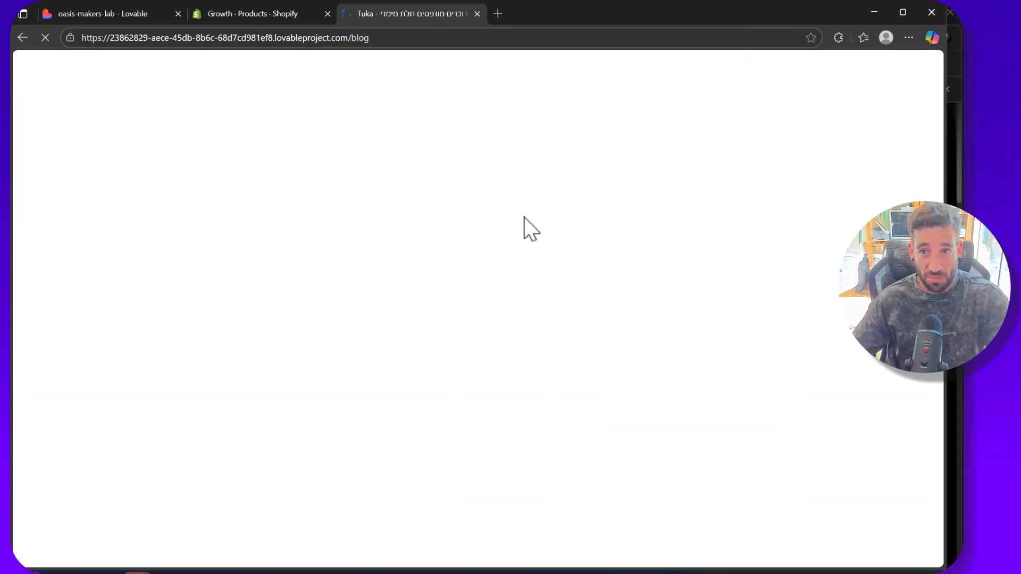
scroll(708, 237, down, 2)
scroll(707, 237, up, 2)
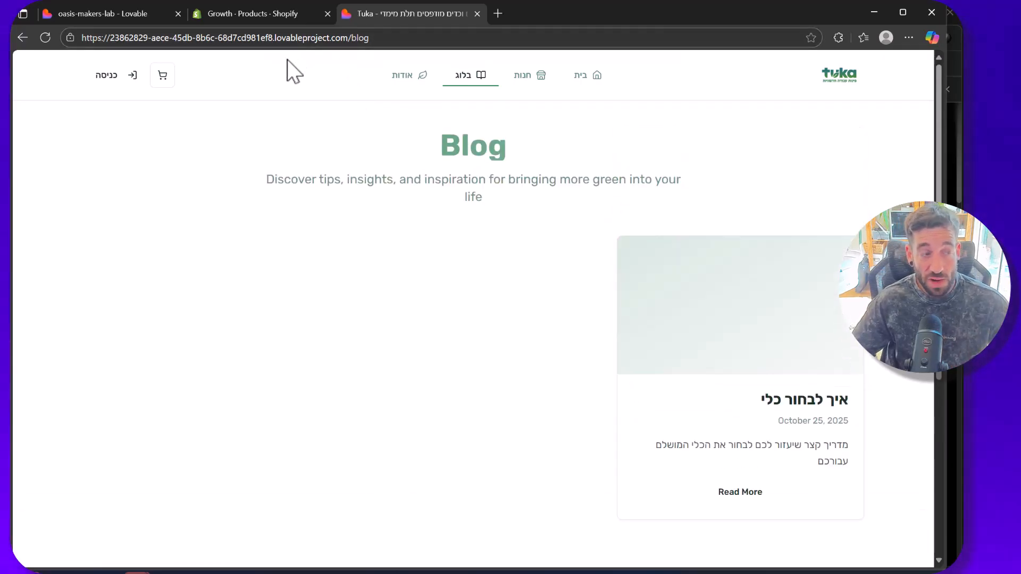
Step: Switch back to Lovable and open the Admin Dashboard's Image Tools to look over the Edit Product Images options
click(242, 16)
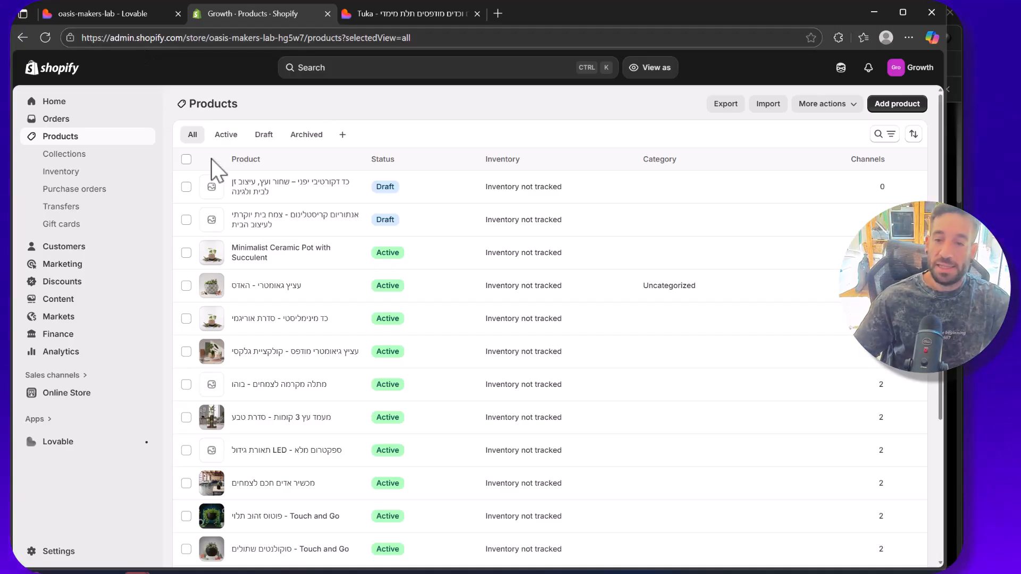
click(113, 14)
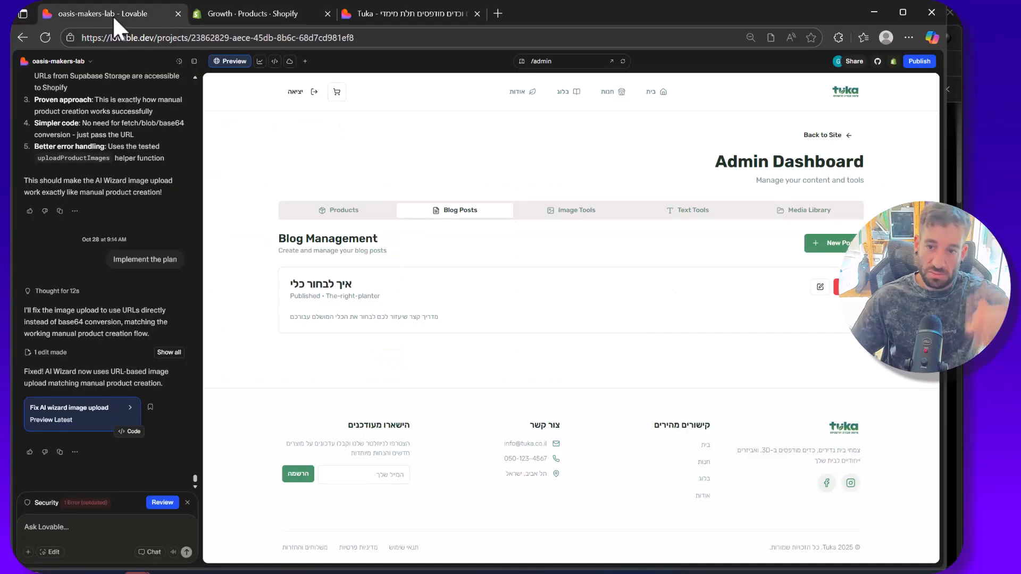
click(558, 212)
scroll(449, 324, down, 2)
scroll(448, 324, up, 2)
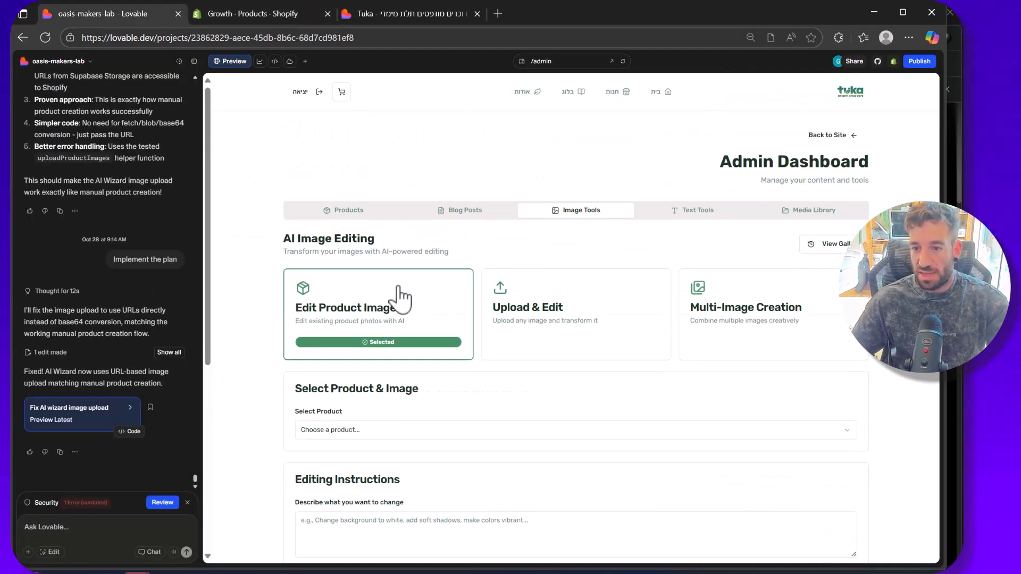
scroll(399, 296, down, 1)
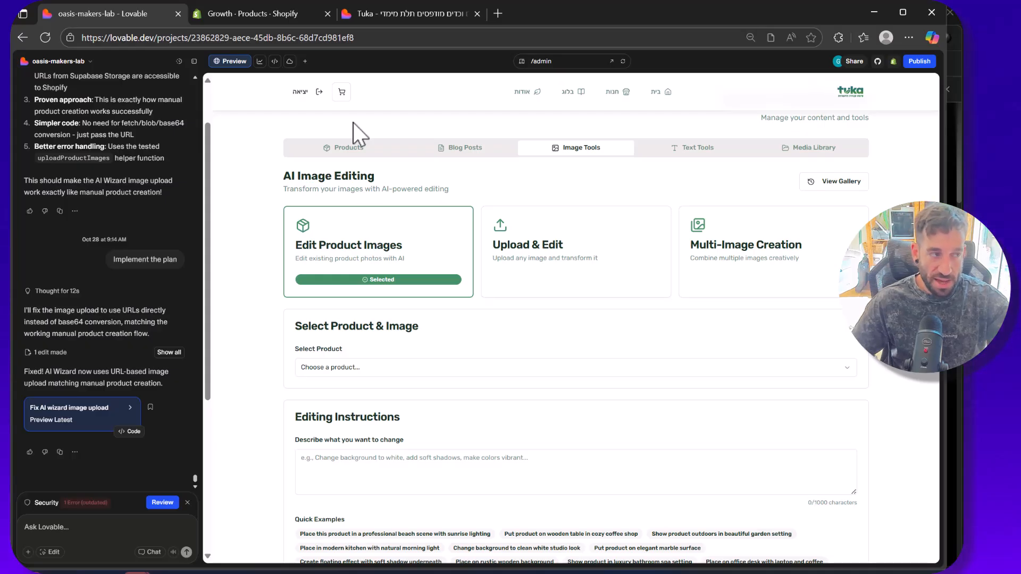
scroll(404, 282, down, 1)
Step: Choose the product "כד מינימליסטי - סדרת אוריגמי" for AI editing and select its first image
click(407, 305)
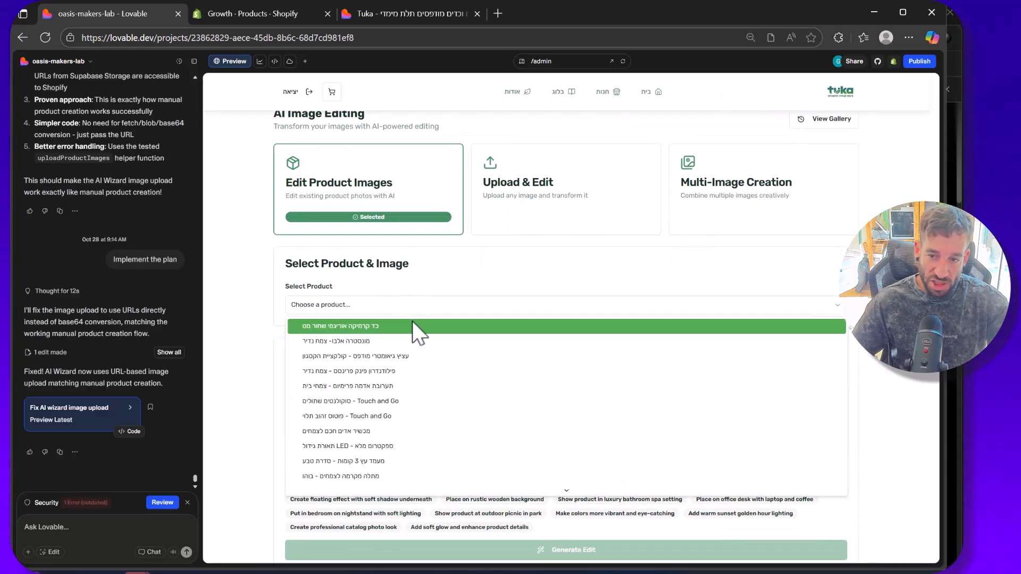
scroll(427, 372, down, 3)
click(423, 423)
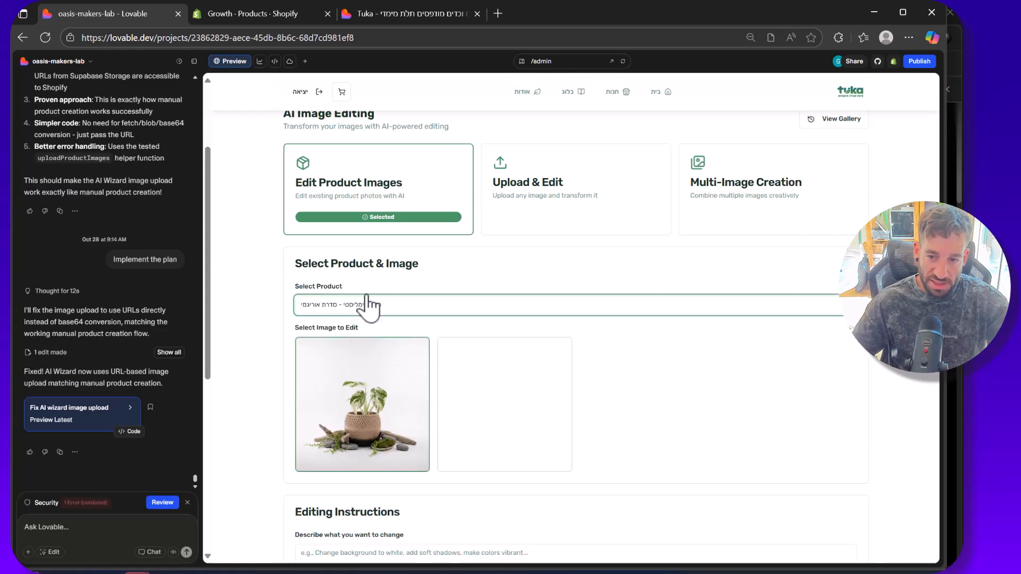
scroll(399, 340, down, 2)
click(392, 295)
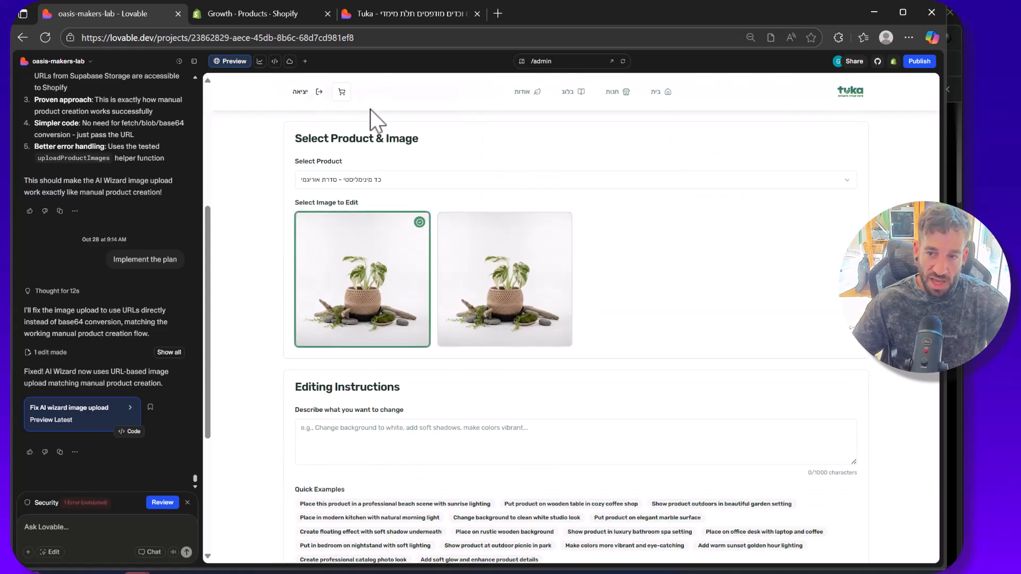
Step: Enter the editing instruction "make the scene dark photography studio"
scroll(379, 373, down, 1)
click(383, 393)
text(a)
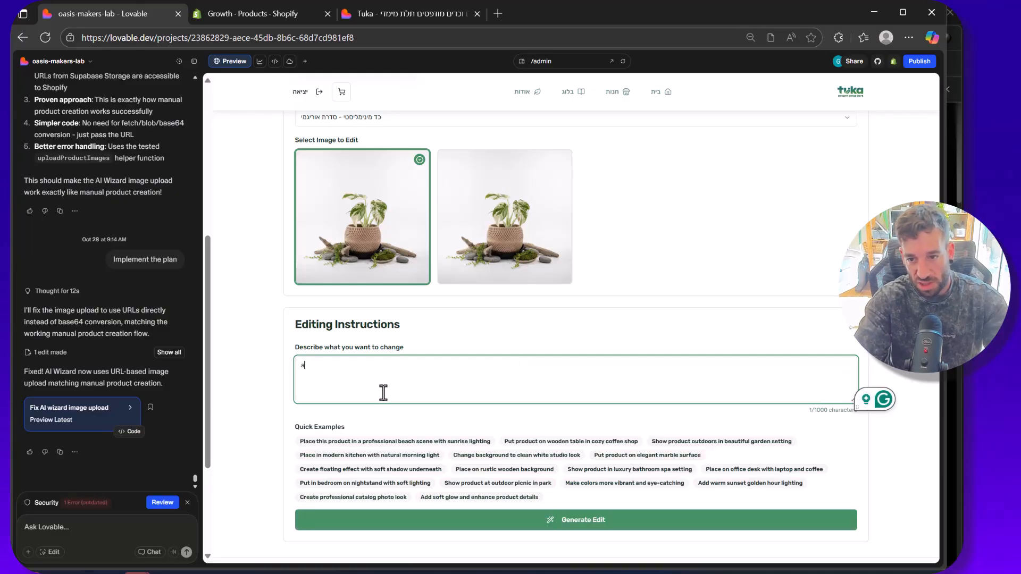
text(d)
key(BackSpace)
key(BackSpace)
text(make the scene)
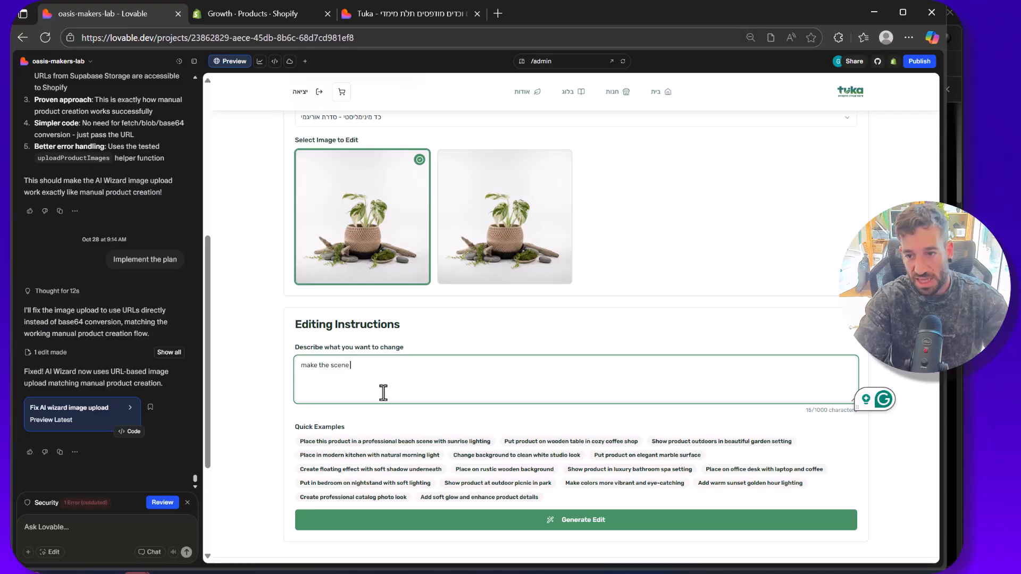
text( dark photography studio)
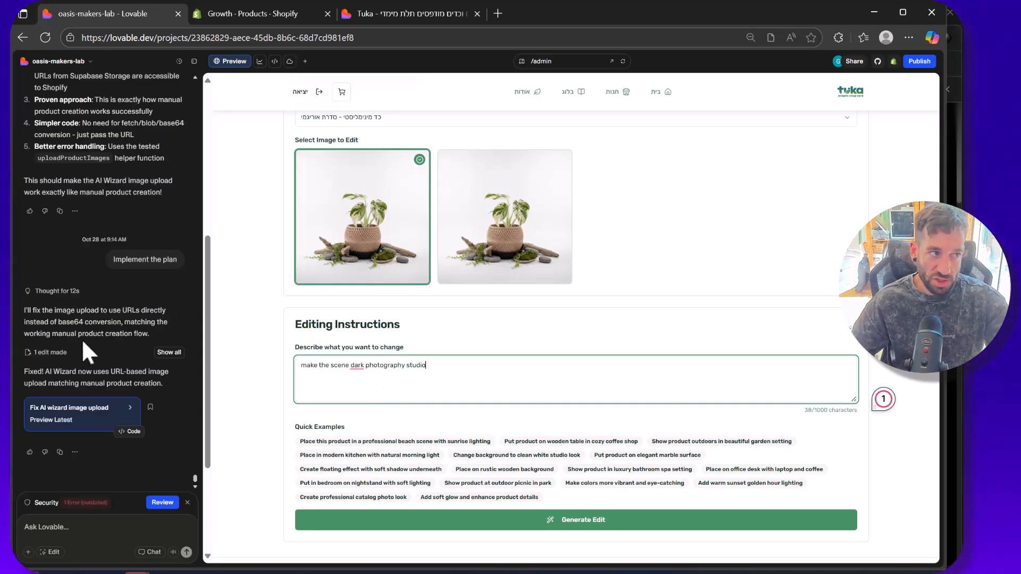
Step: Review the selected product image, the editing instructions and the quick example prompts
scroll(495, 346, down, 1)
scroll(483, 269, up, 3)
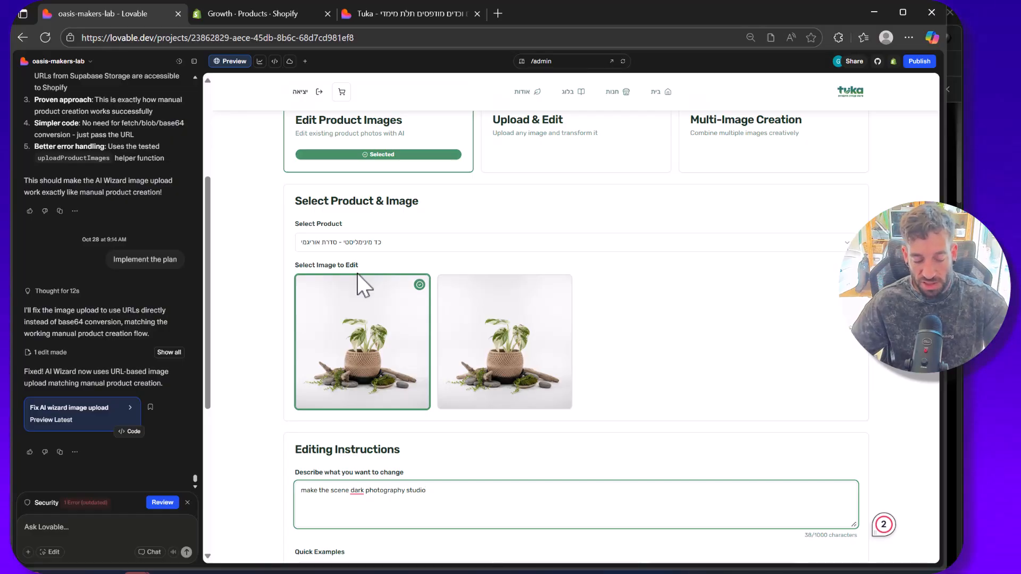
scroll(372, 274, down, 3)
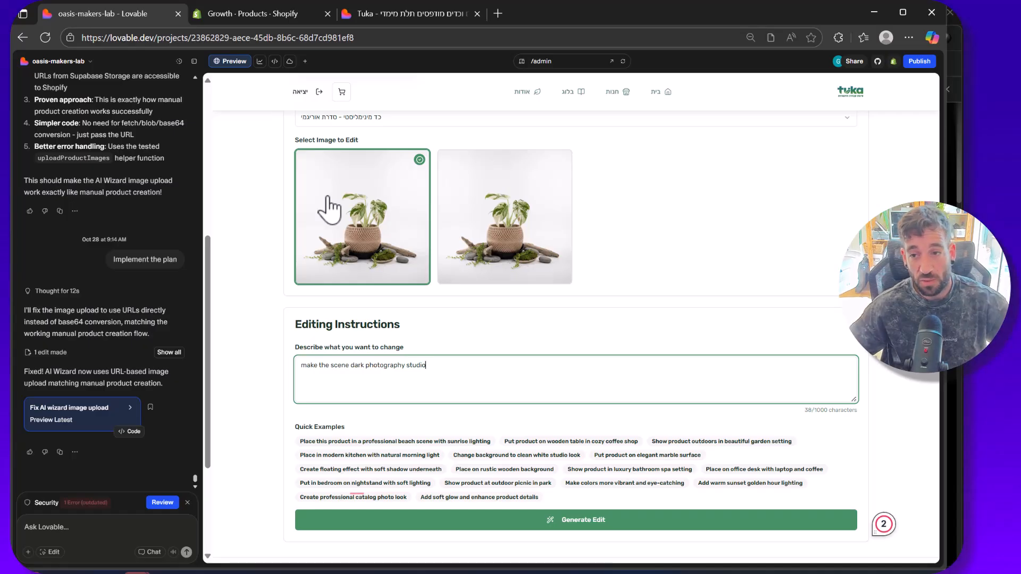
scroll(372, 223, down, 1)
scroll(372, 205, up, 1)
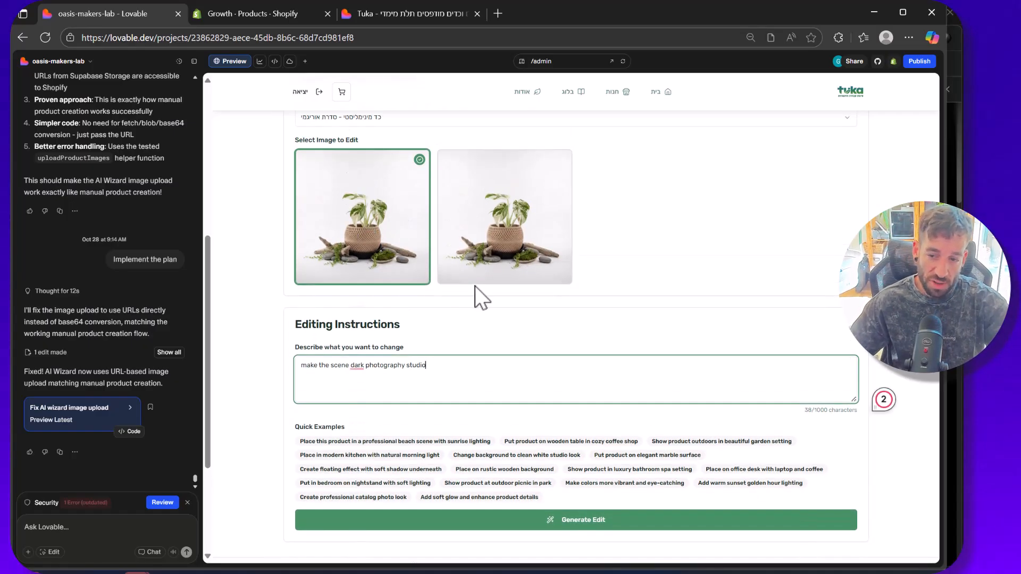
scroll(479, 292, down, 1)
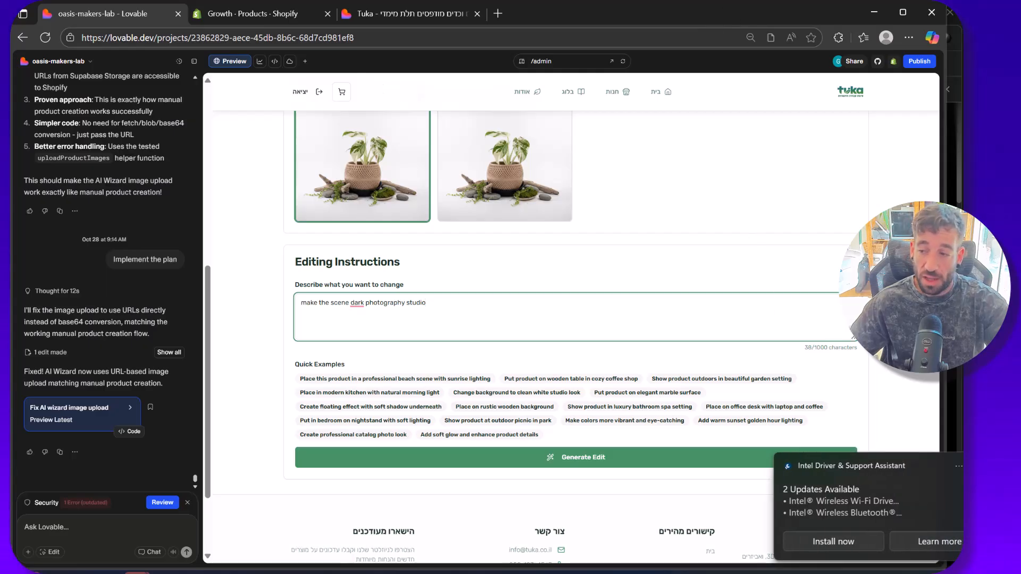
scroll(781, 312, down, 1)
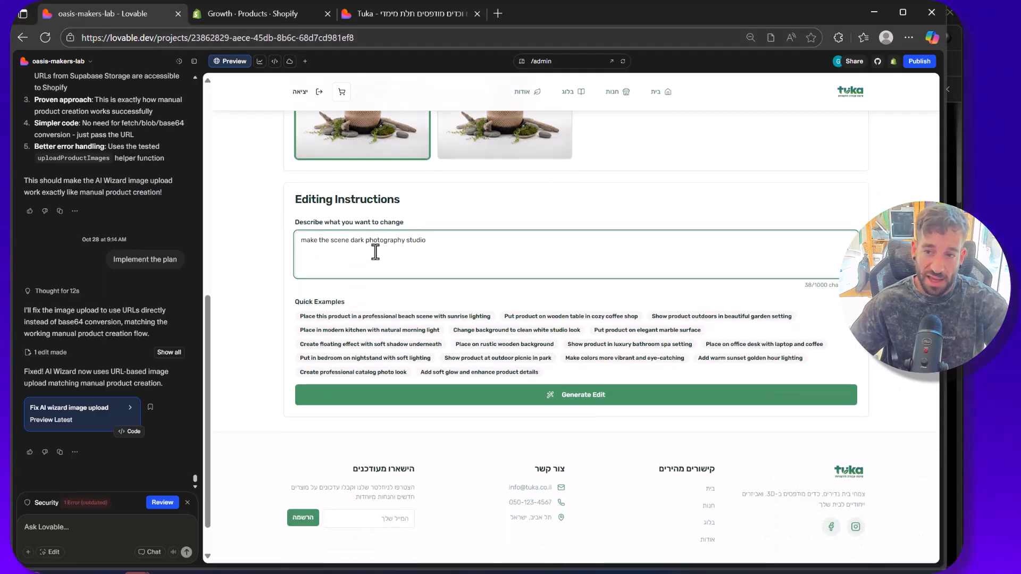
scroll(472, 200, up, 2)
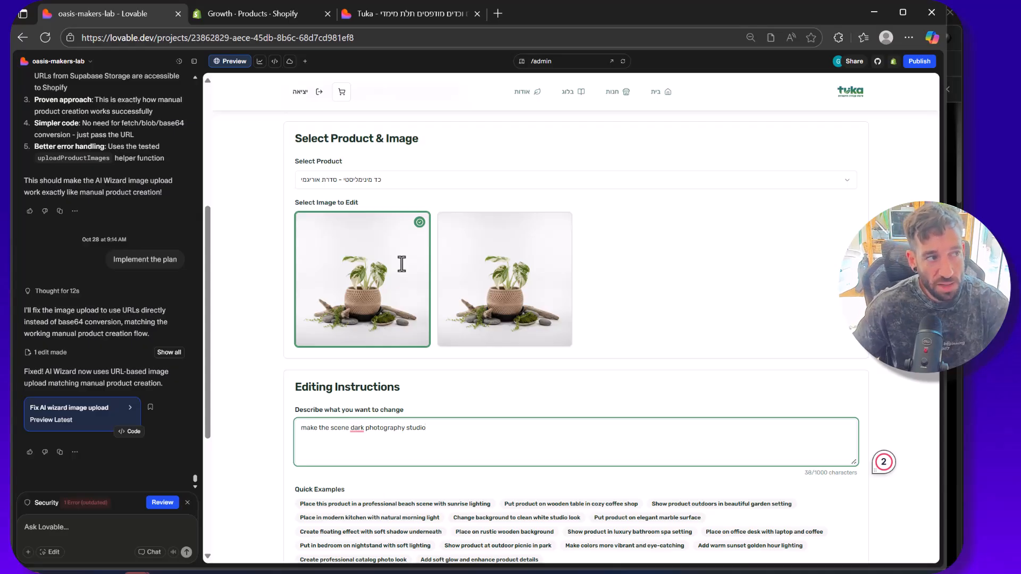
scroll(506, 228, down, 2)
click(539, 379)
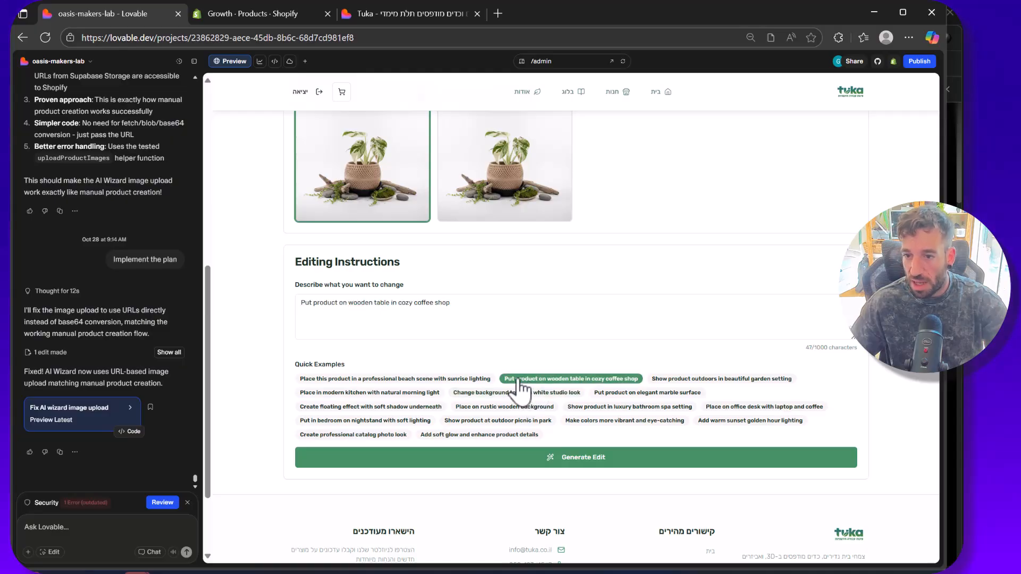
scroll(445, 306, down, 1)
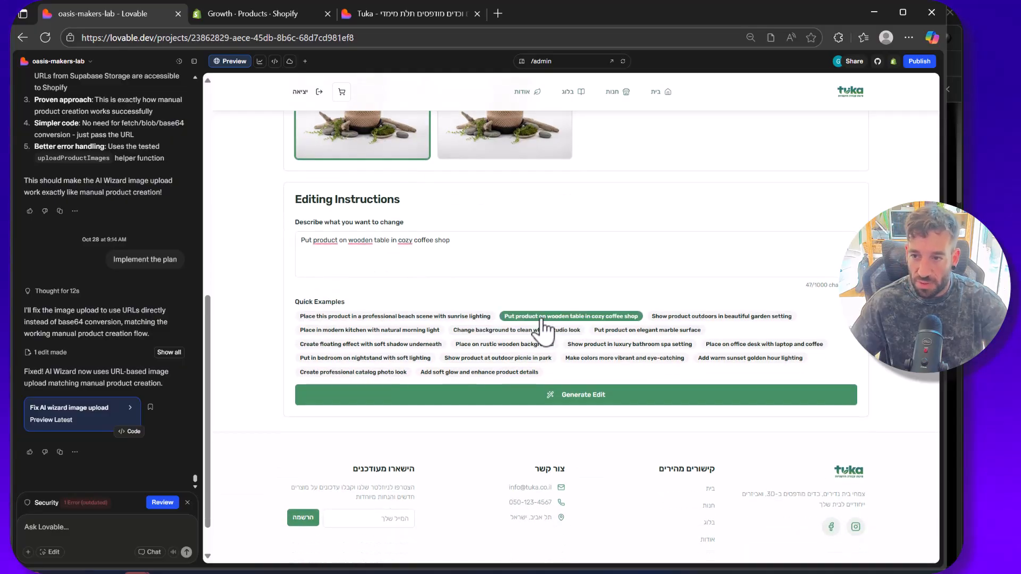
click(468, 244)
key(ctrl+a)
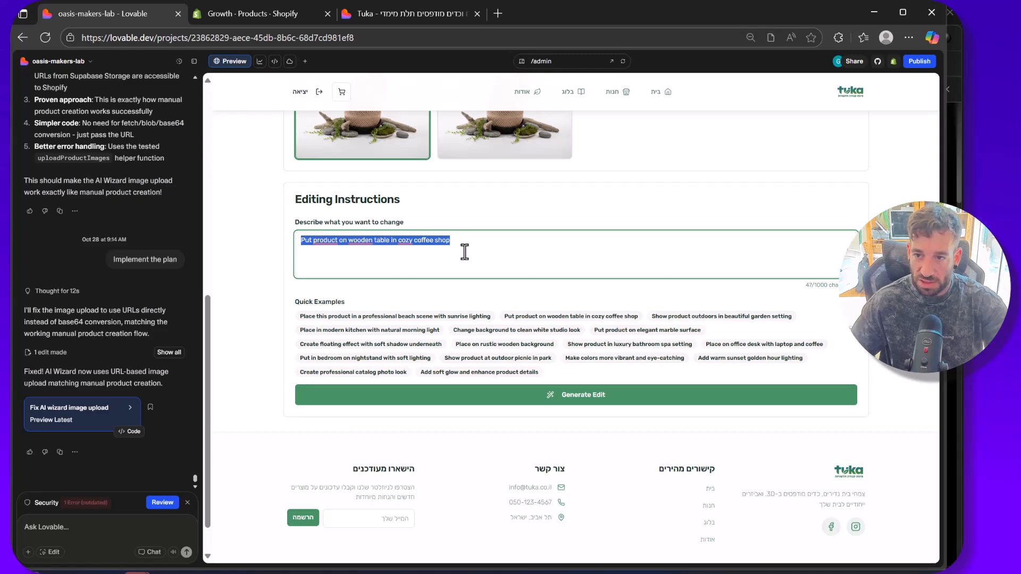
text(change)
key(BackSpace)
key(BackSpace)
key(BackSpace)
key(BackSpace)
key(BackSpace)
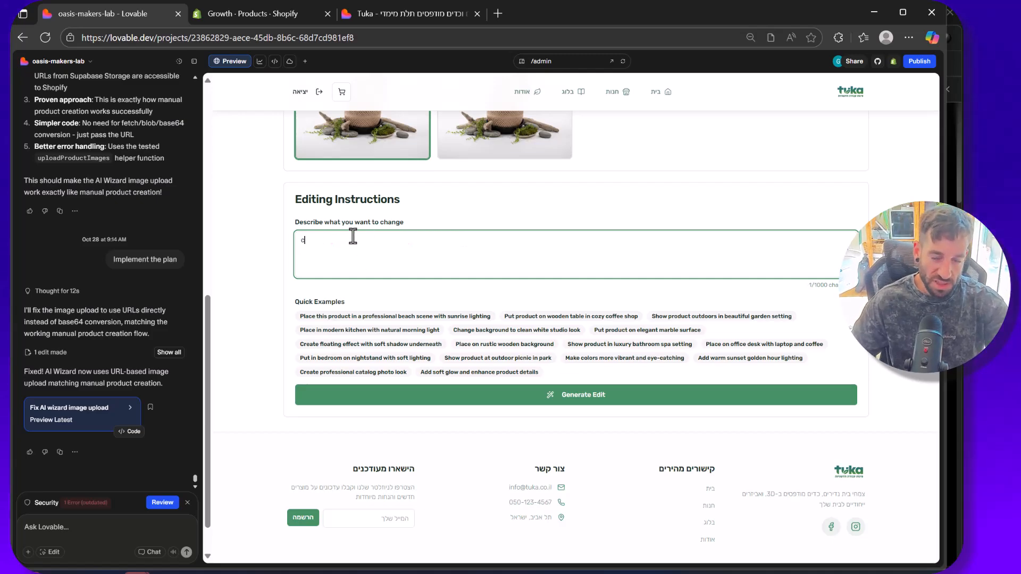
Step: Apply the quick example "Put product on wooden table in cozy coffee shop" and generate the AI edit
click(571, 316)
scroll(417, 421, up, 3)
click(616, 526)
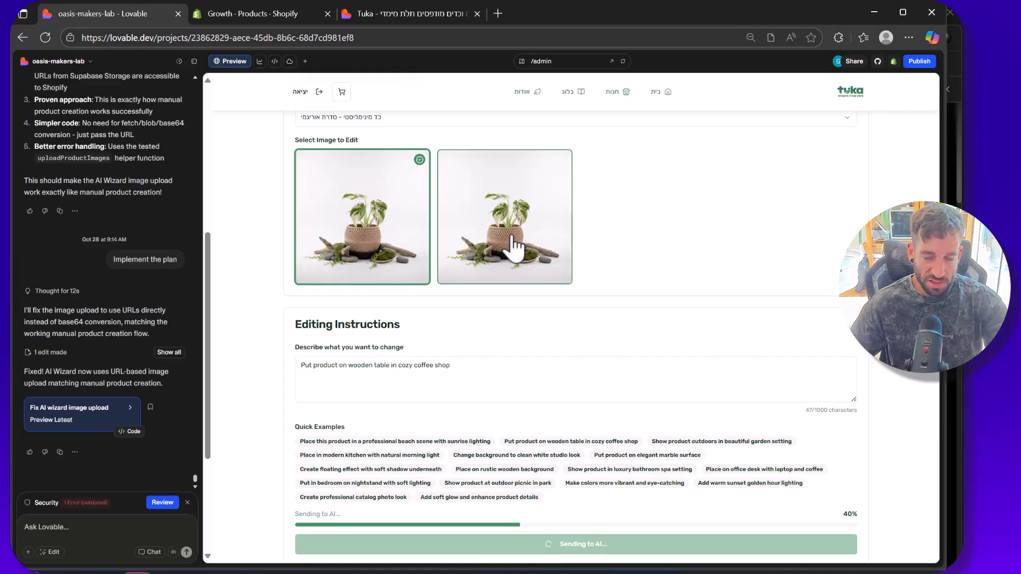
scroll(512, 245, down, 1)
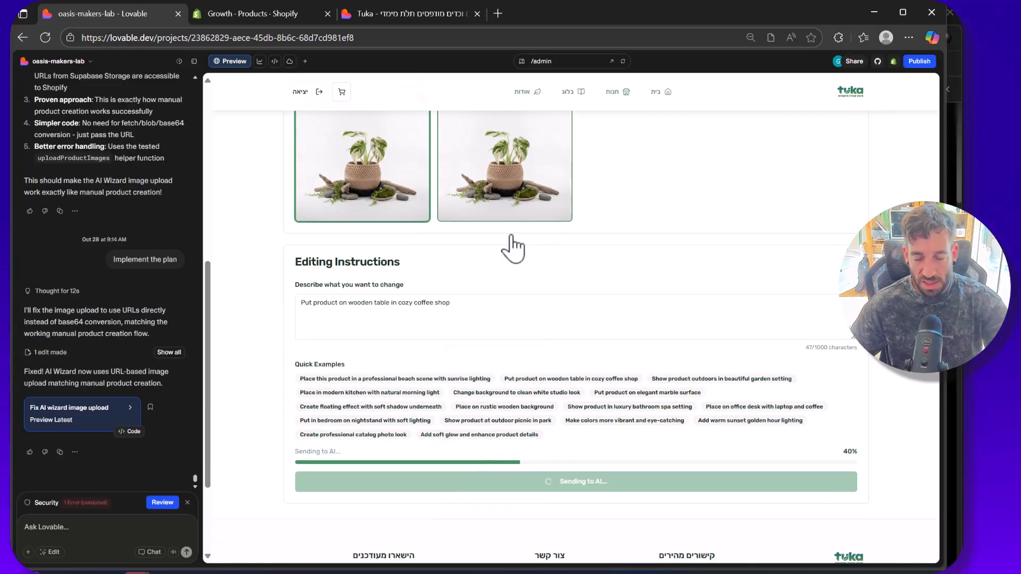
scroll(508, 235, up, 1)
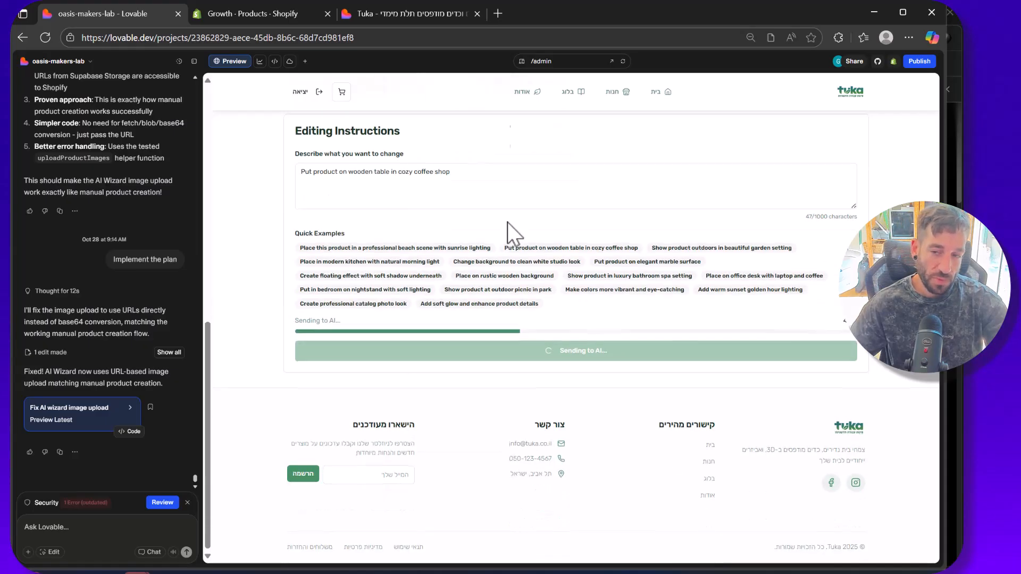
scroll(720, 257, up, 1)
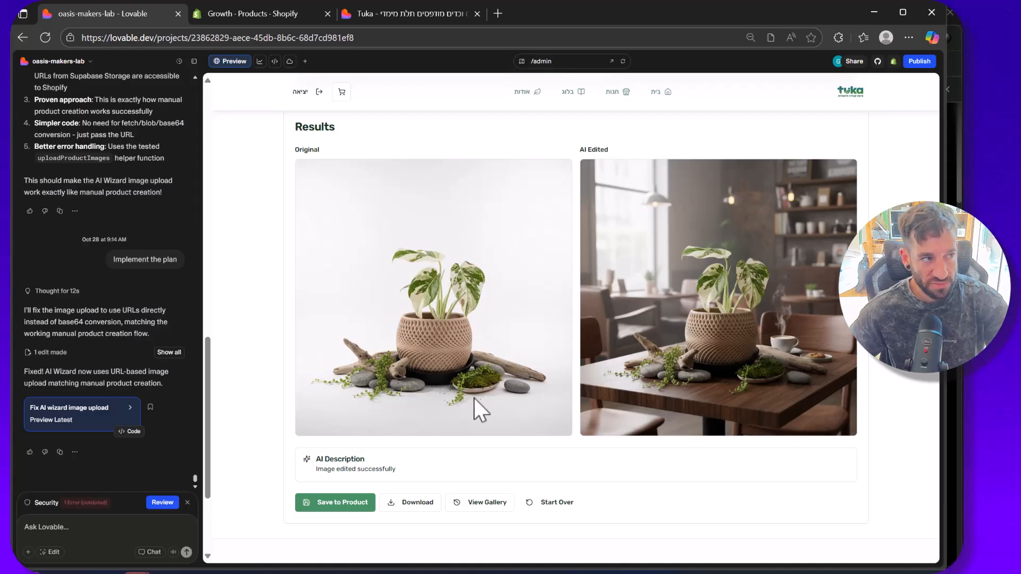
Step: Compare the original image with the AI-edited version and save the edited image to the product
scroll(484, 399, down, 1)
scroll(483, 396, up, 3)
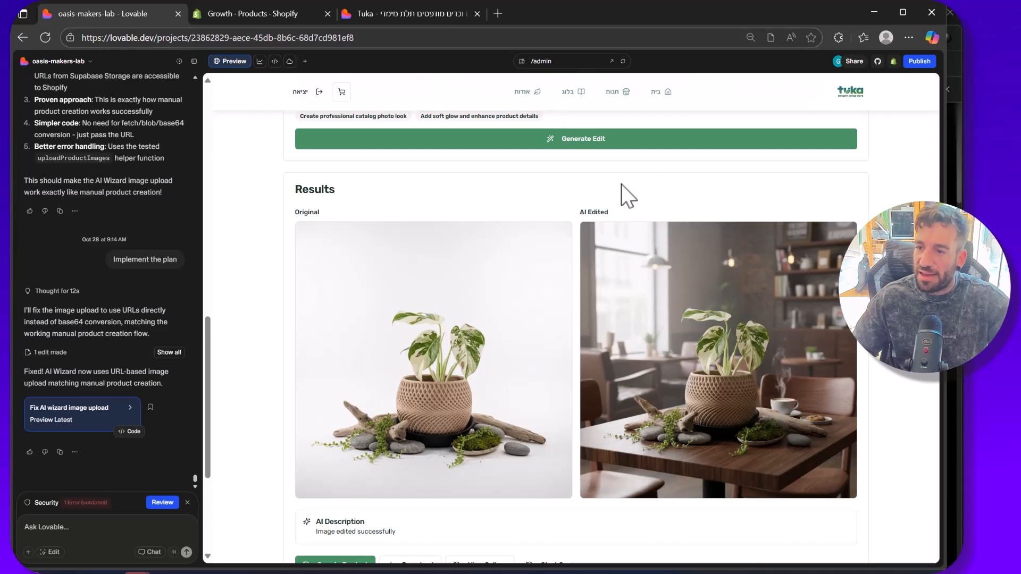
scroll(710, 271, down, 1)
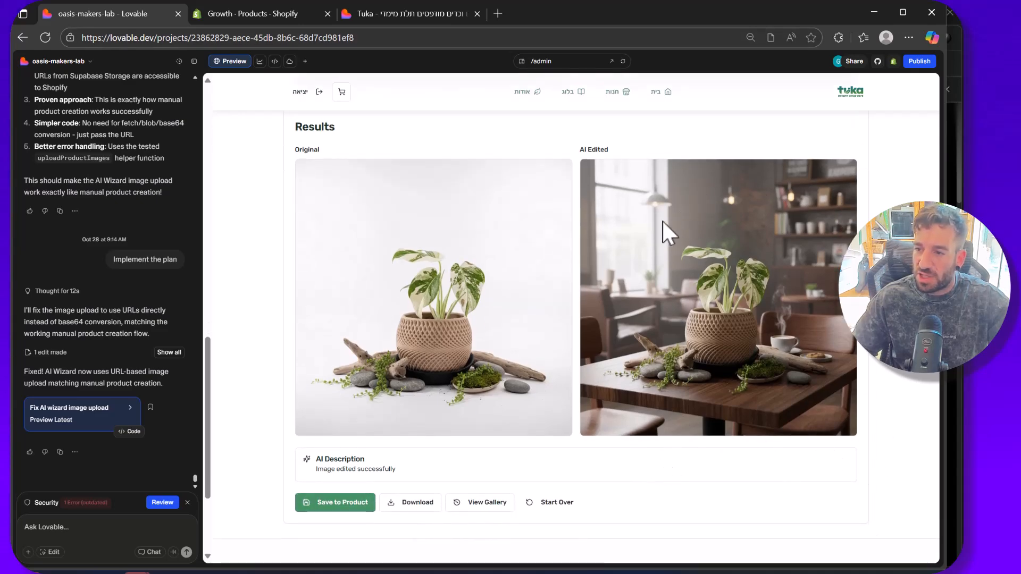
click(345, 508)
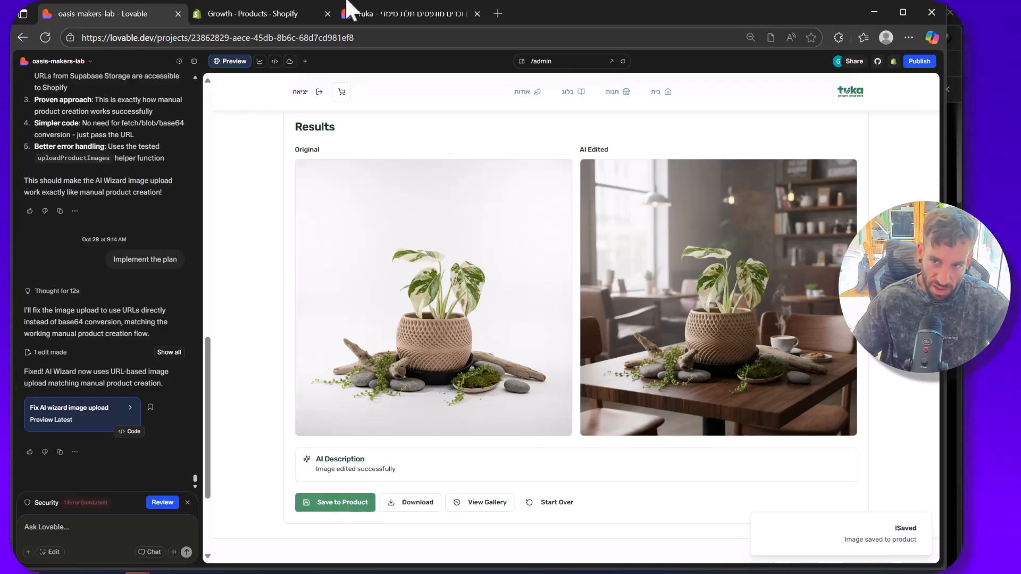
Step: Switch to the Shopify product list, reload it and look through the products and their thumbnails
click(282, 18)
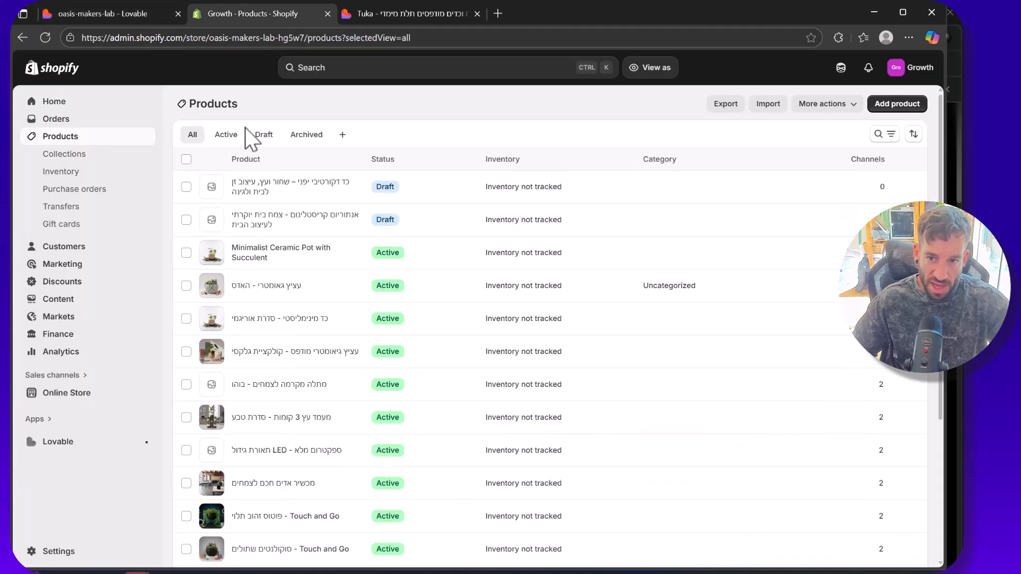
right_click(297, 125)
click(329, 157)
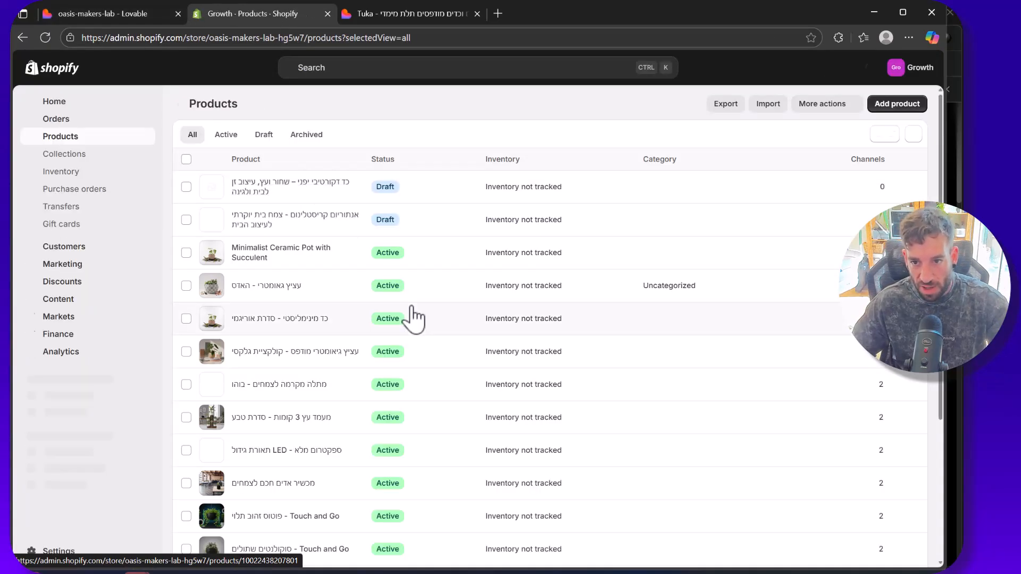
scroll(281, 316, down, 2)
scroll(282, 317, down, 3)
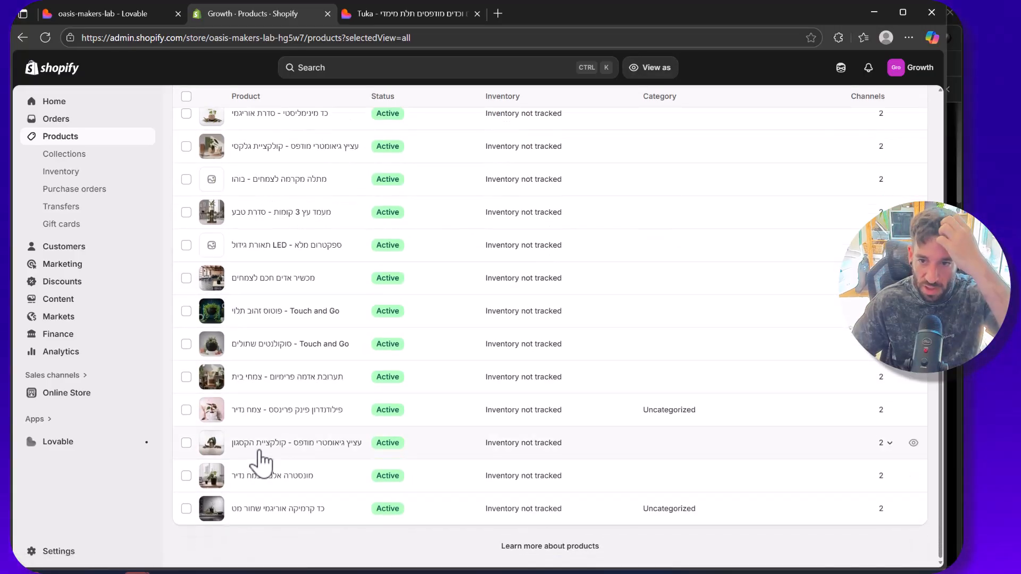
scroll(287, 346, up, 3)
scroll(276, 322, up, 3)
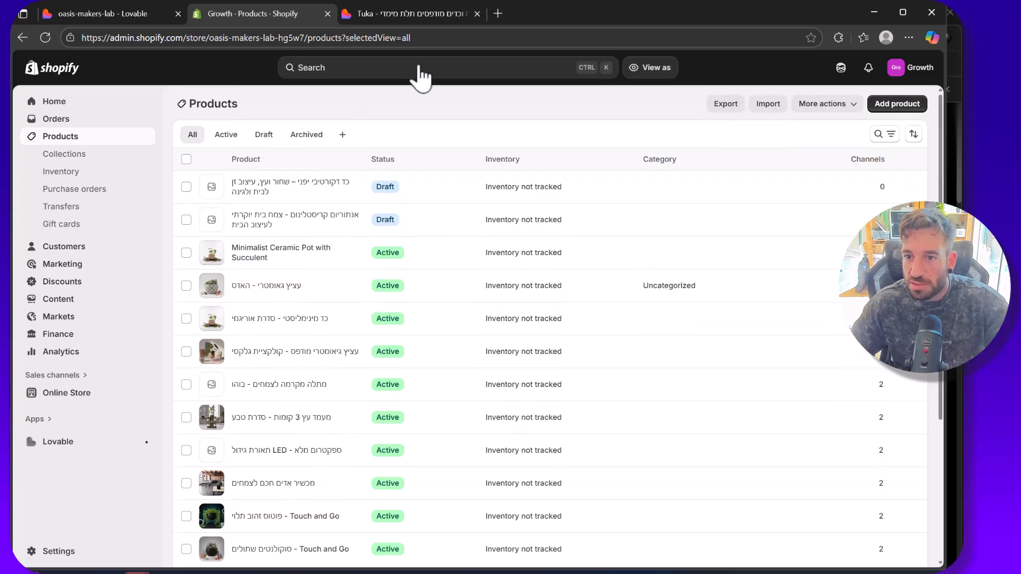
Step: Recheck the edited image's setup in Lovable and open the product "כד מינימליסטי - סדרת אוריגמי" in Shopify
click(131, 15)
scroll(481, 320, up, 10)
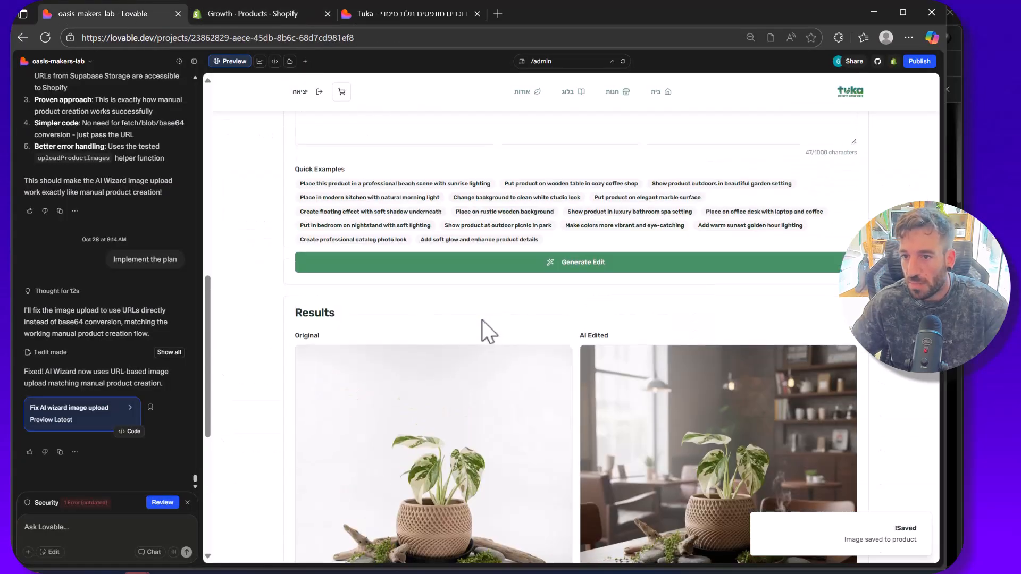
scroll(398, 258, down, 5)
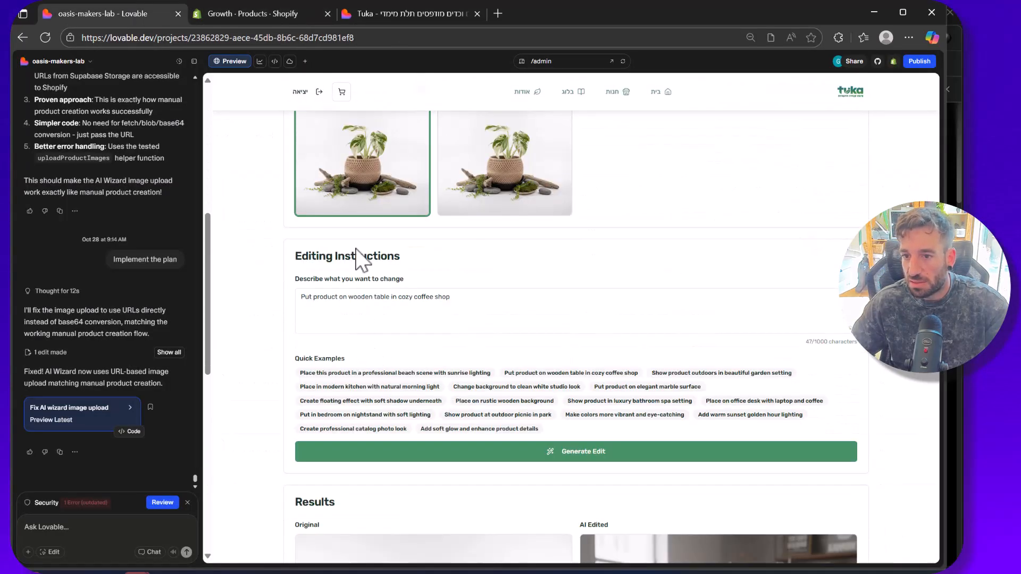
scroll(354, 250, up, 5)
click(280, 15)
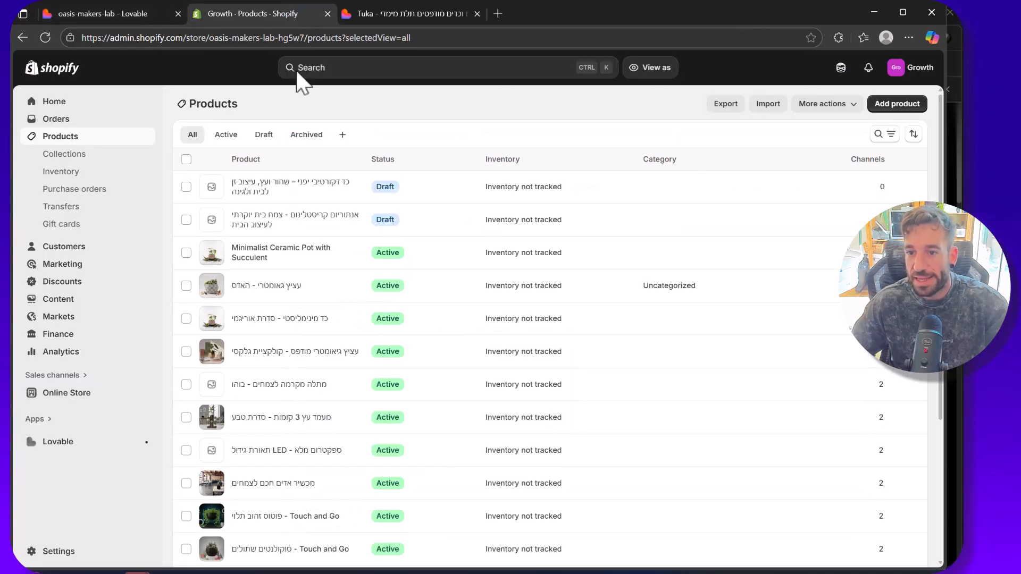
click(300, 321)
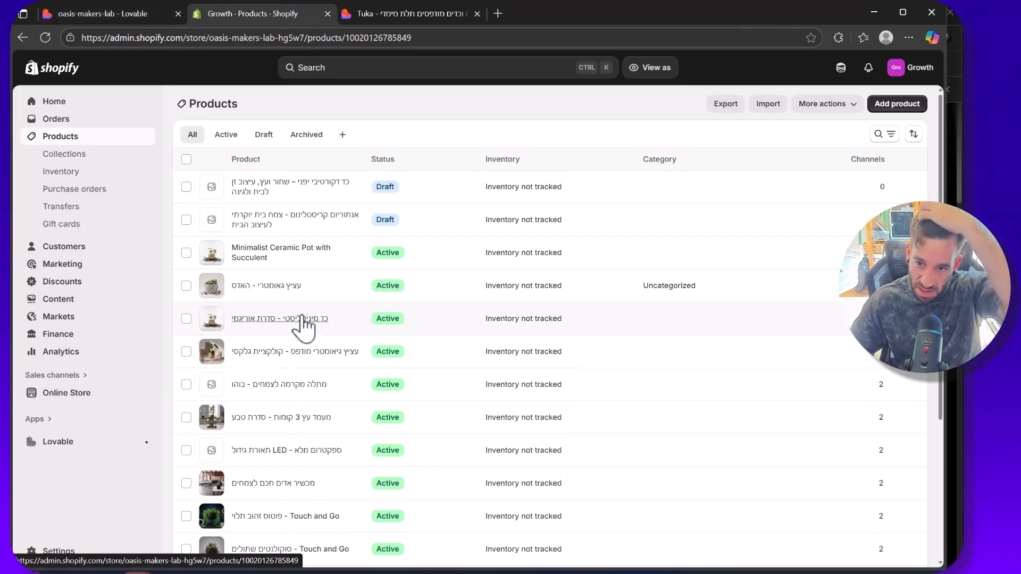
Step: Look through the product's media in Shopify and open the coffee-shop image full size
scroll(435, 206, down, 1)
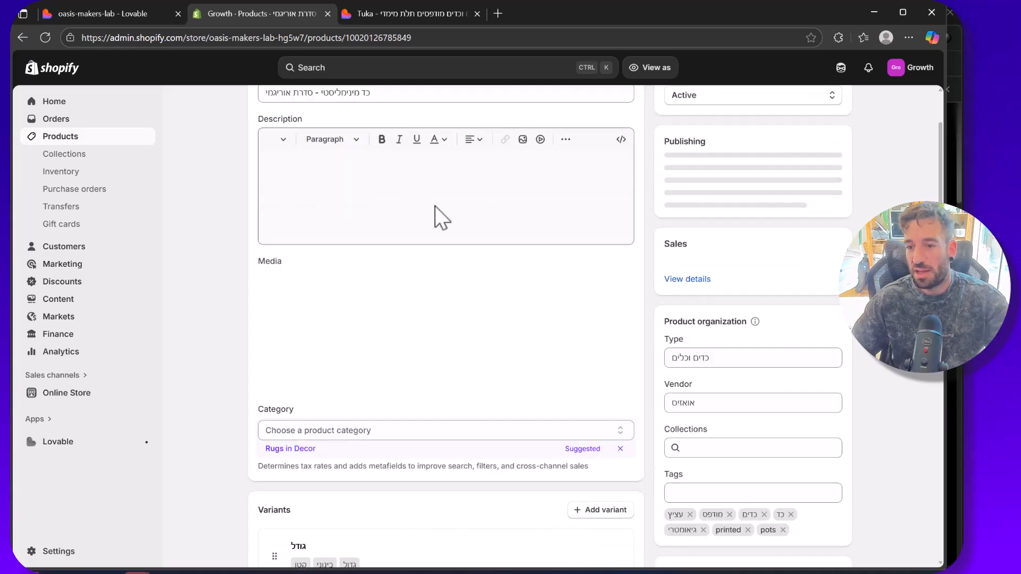
scroll(478, 254, down, 1)
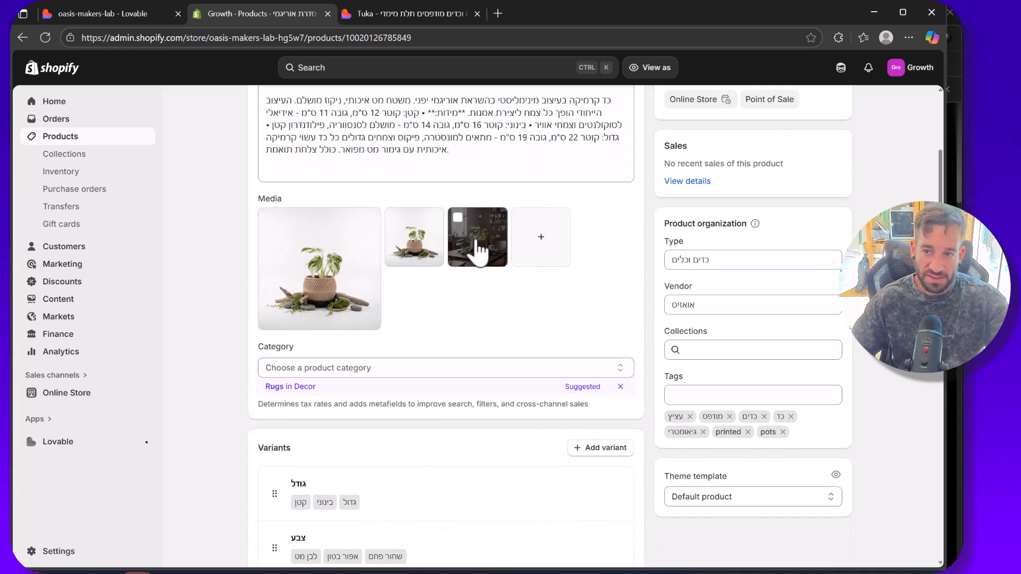
click(475, 243)
click(132, 18)
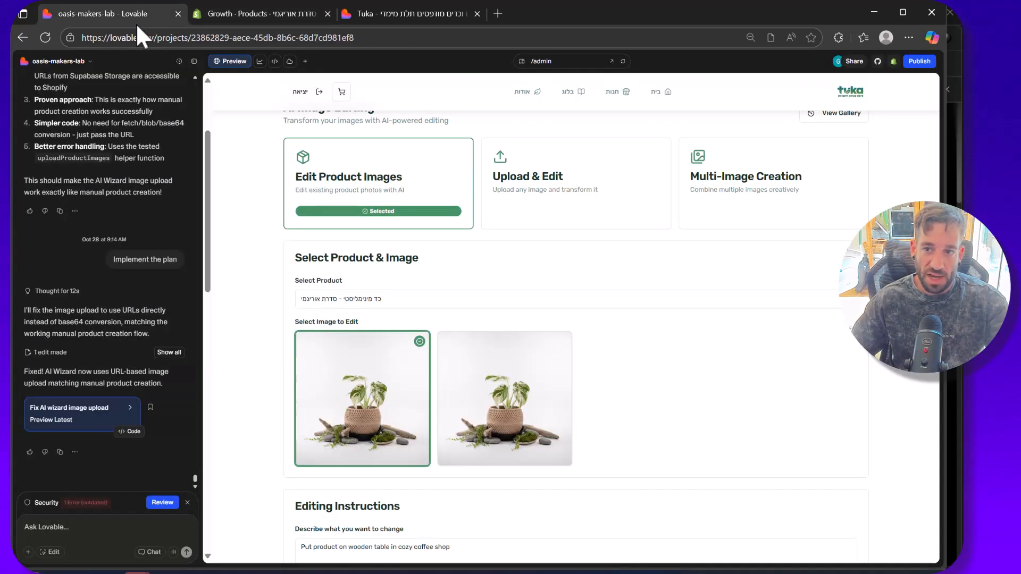
click(278, 20)
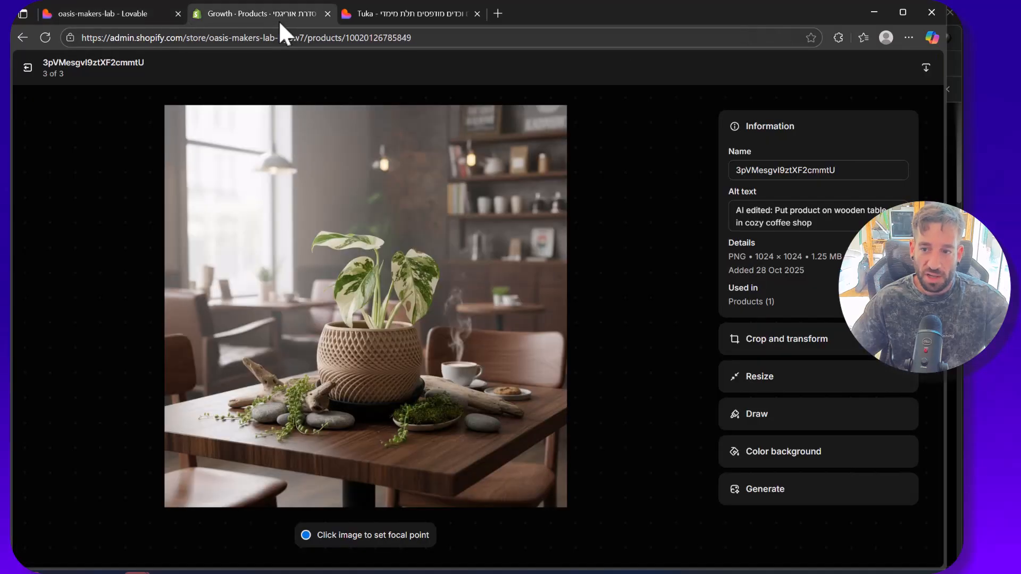
click(352, 13)
Step: Switch to Lovable and review the AI edit's source image, instructions and generated result
click(113, 12)
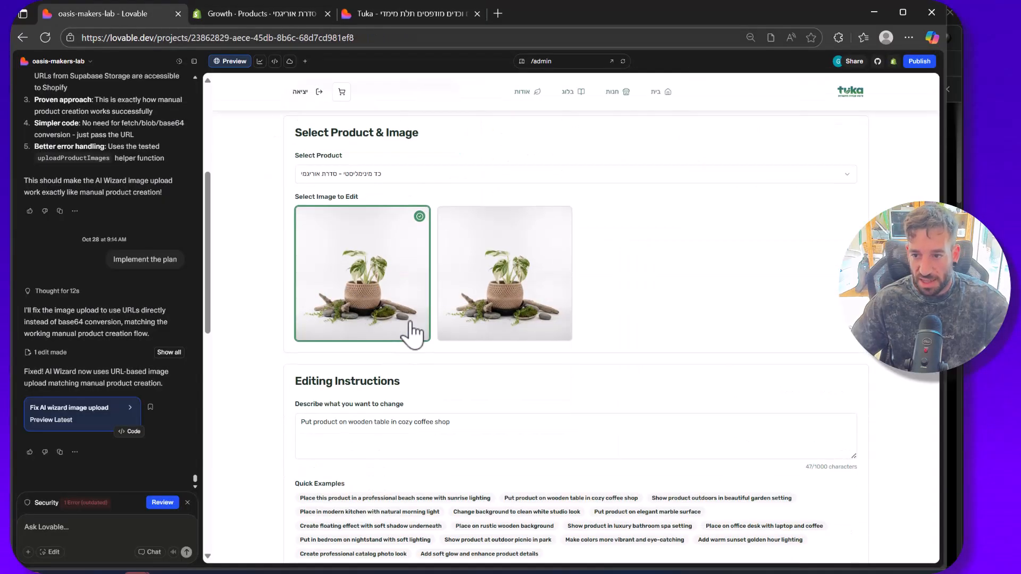
scroll(271, 255, down, 12)
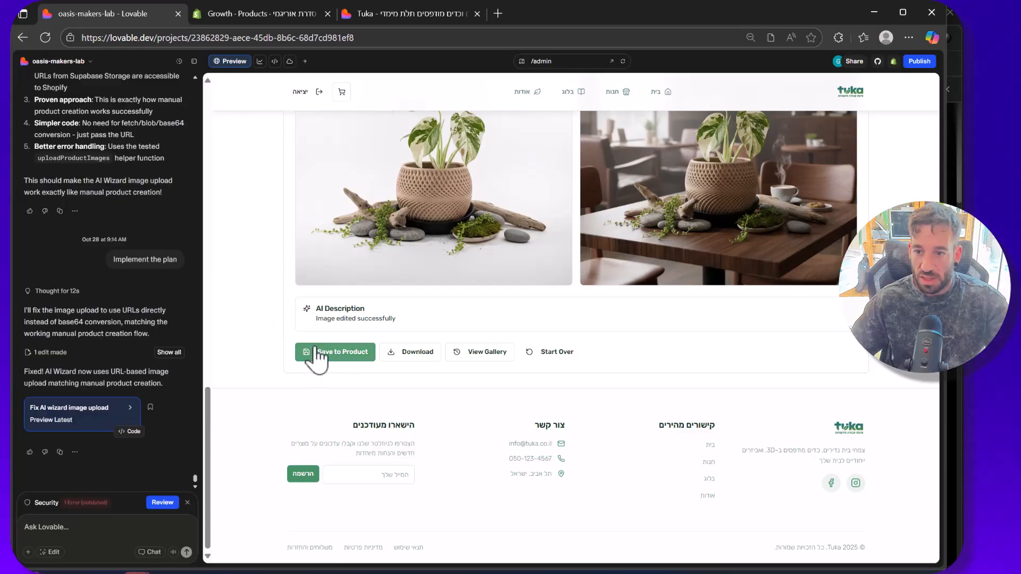
scroll(287, 335, up, 4)
Step: Reload the store preview and load its /admin page
right_click(234, 273)
click(260, 293)
scroll(332, 226, up, 3)
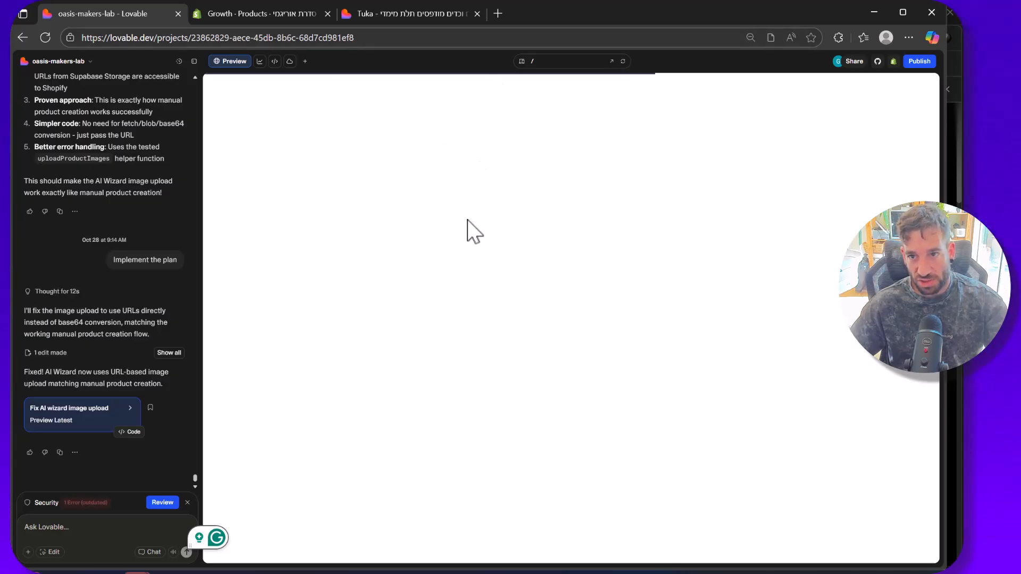
scroll(467, 219, down, 6)
scroll(492, 231, up, 6)
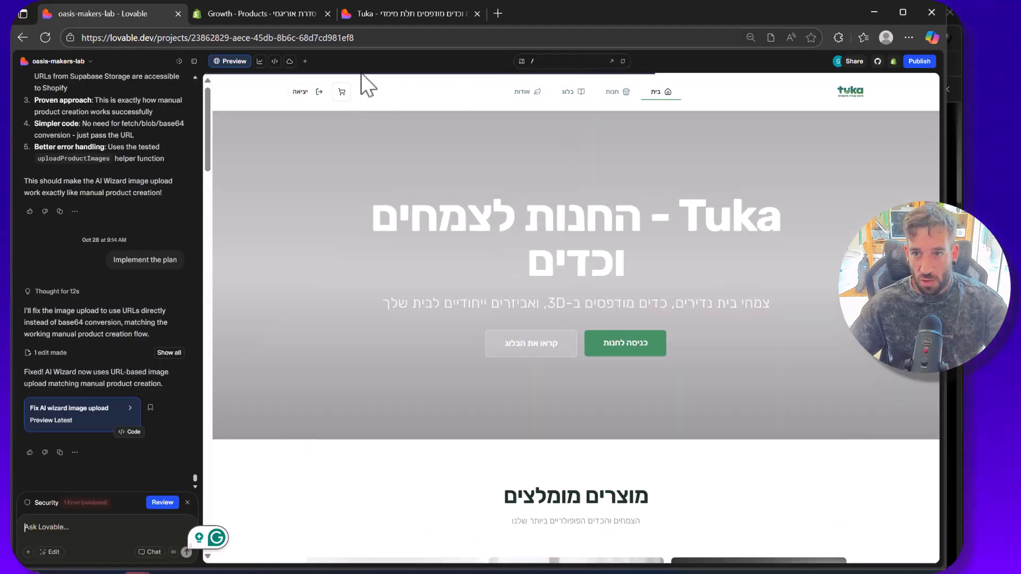
click(547, 62)
click(562, 183)
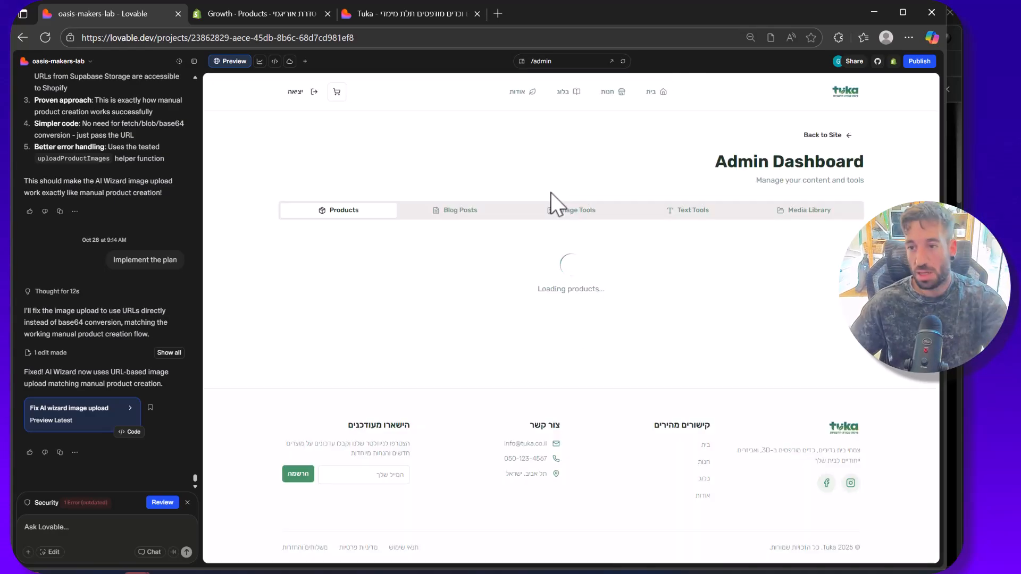
Step: Look through the admin product list and open "כד מינימליסטי - סדרת אוריגמי" for editing
scroll(491, 299, down, 6)
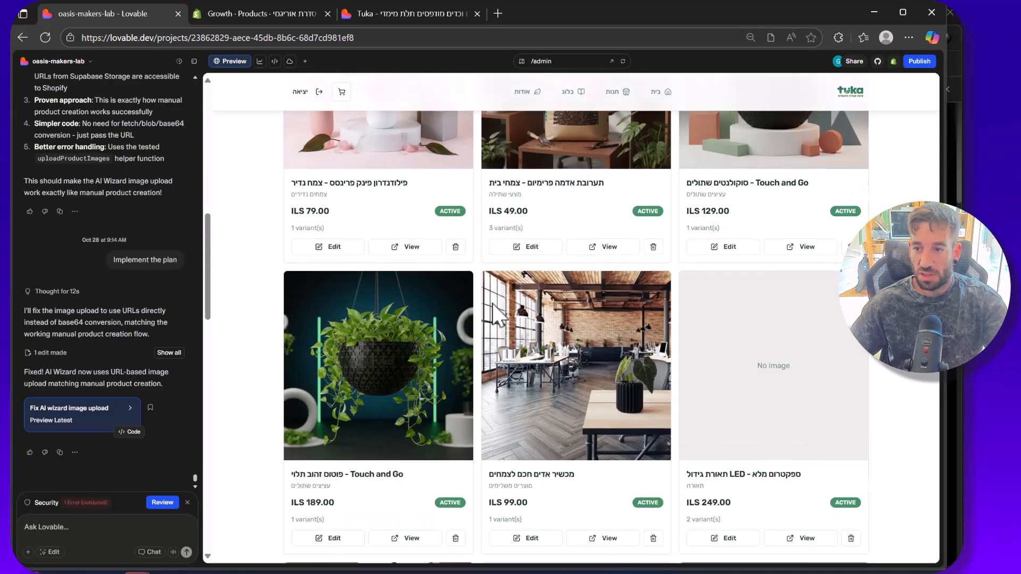
scroll(539, 340, down, 9)
scroll(755, 223, up, 5)
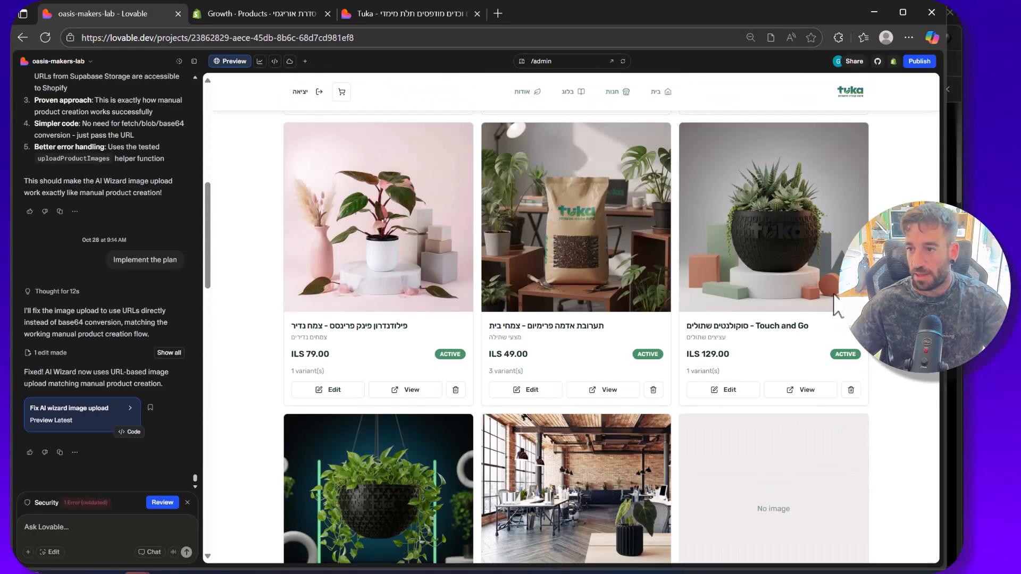
scroll(755, 258, up, 5)
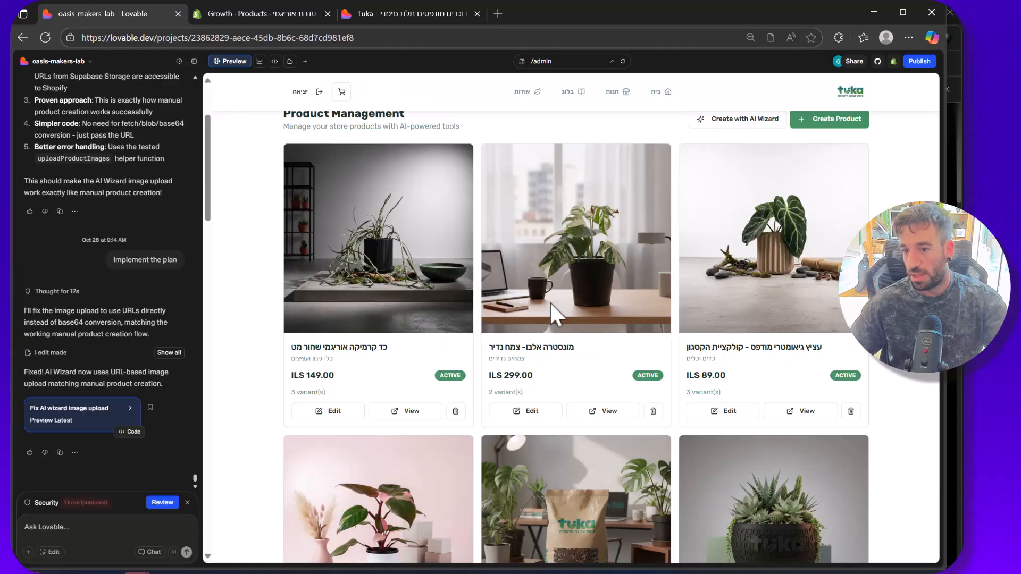
scroll(429, 325, down, 10)
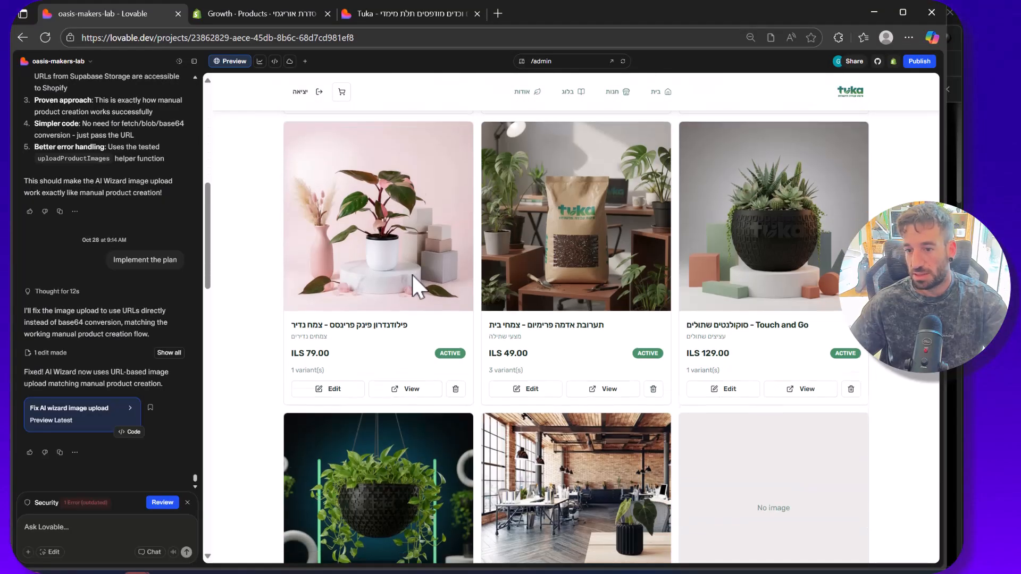
scroll(414, 287, down, 15)
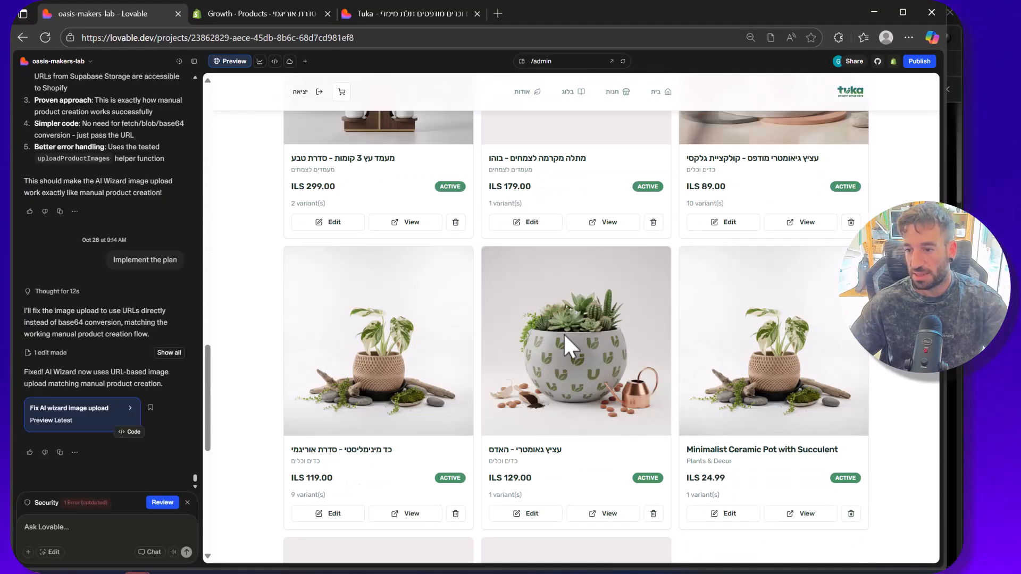
scroll(353, 392, down, 2)
click(325, 389)
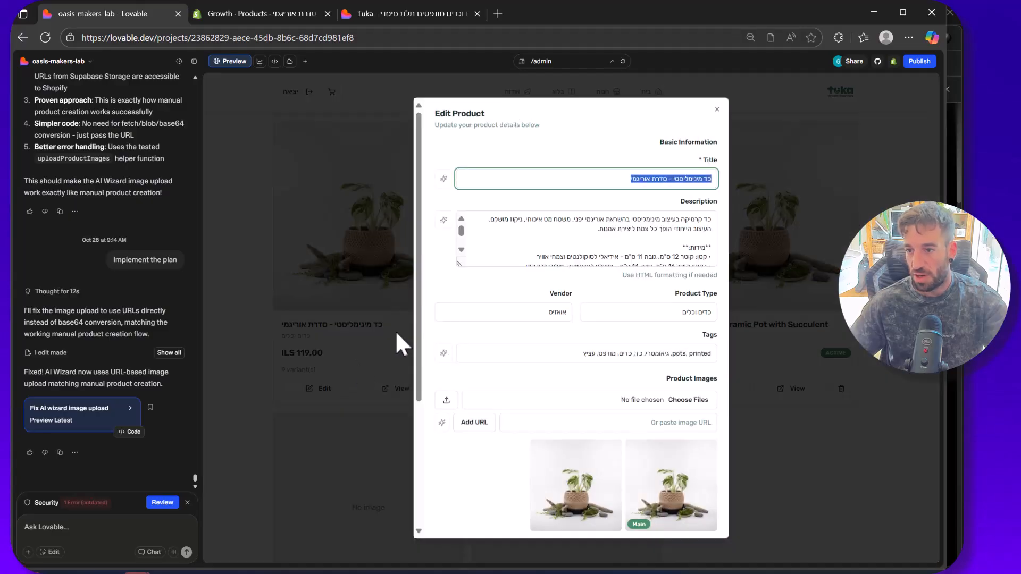
Step: Move the coffee-shop image up to be the product's main image and update the product
scroll(508, 341, down, 4)
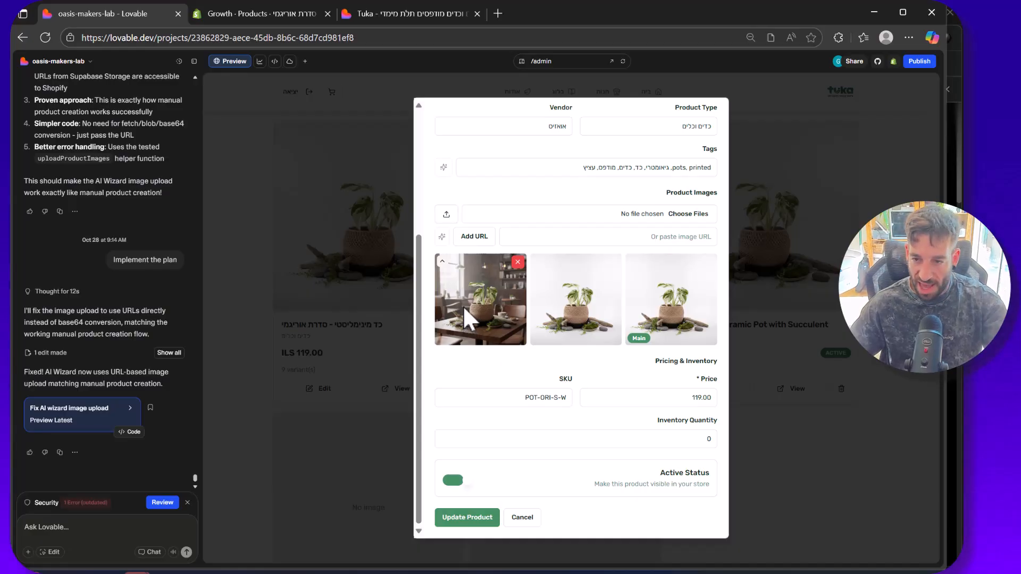
click(442, 261)
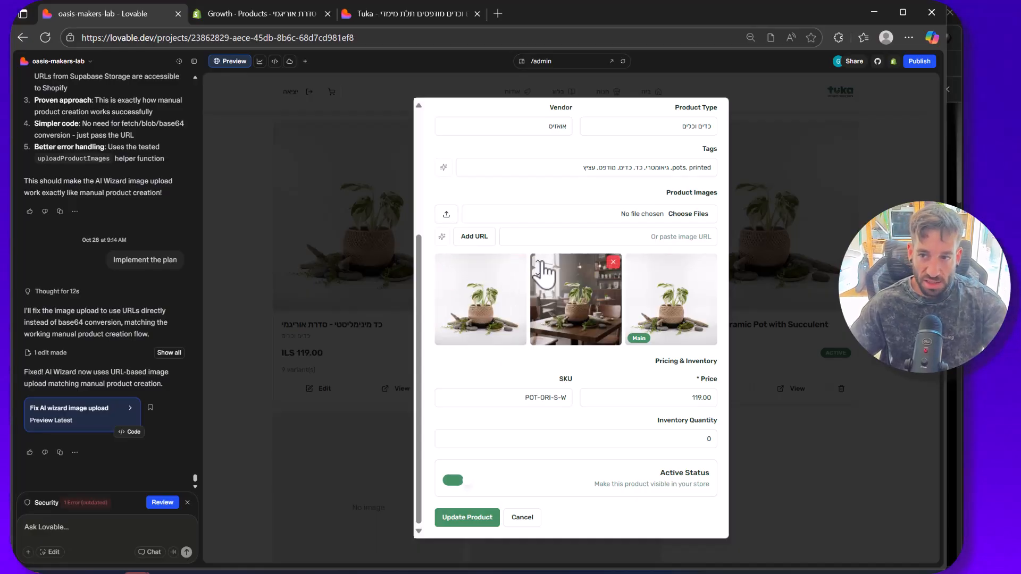
click(539, 262)
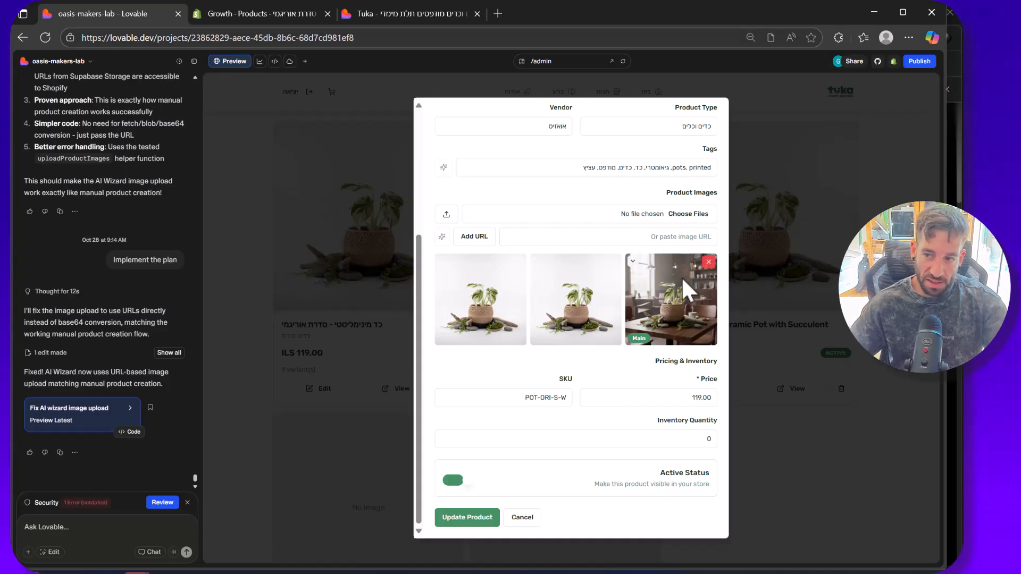
click(479, 519)
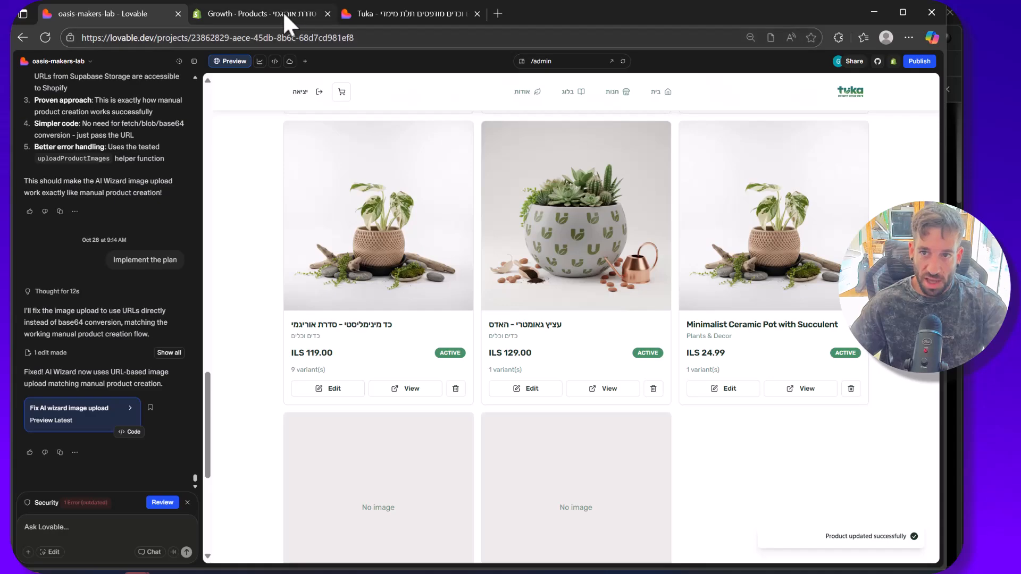
Step: Switch to Shopify, leave the image viewer and reload the product page to check its media order
click(284, 14)
click(138, 181)
right_click(213, 209)
click(257, 237)
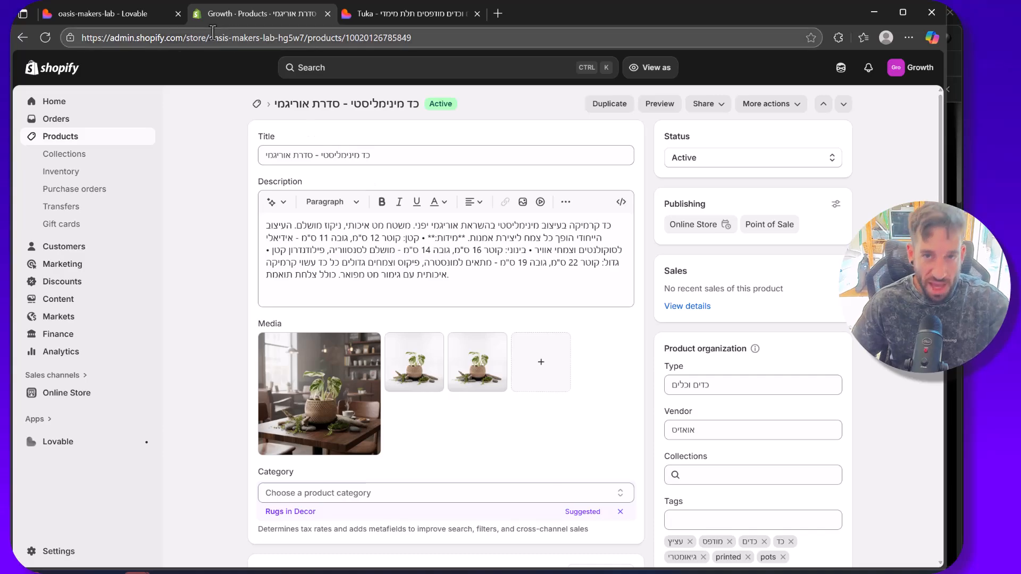
Step: Switch back to Lovable and check the edited product's thumbnail in the admin product list
click(89, 14)
scroll(495, 241, down, 5)
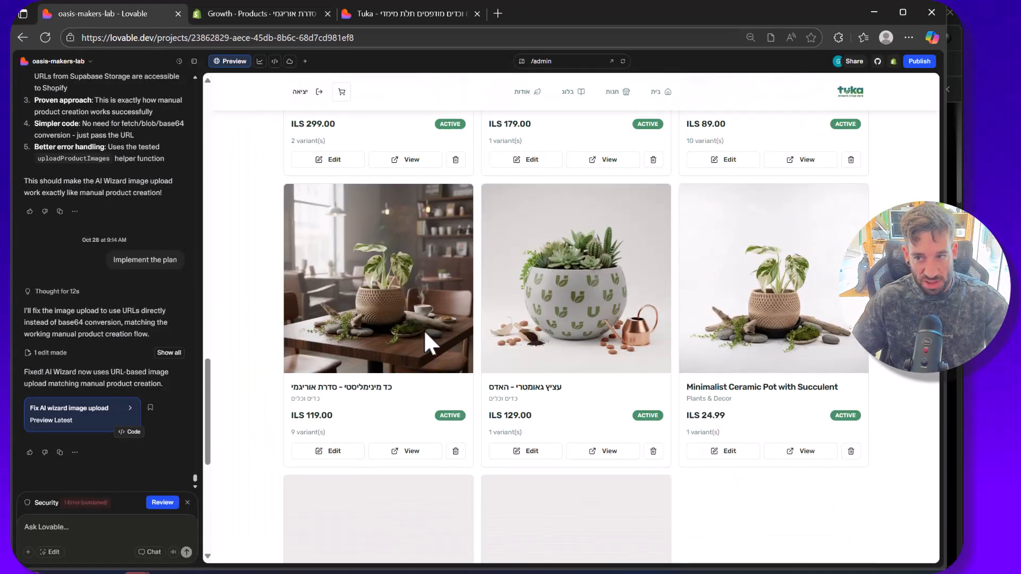
scroll(424, 330, up, 9)
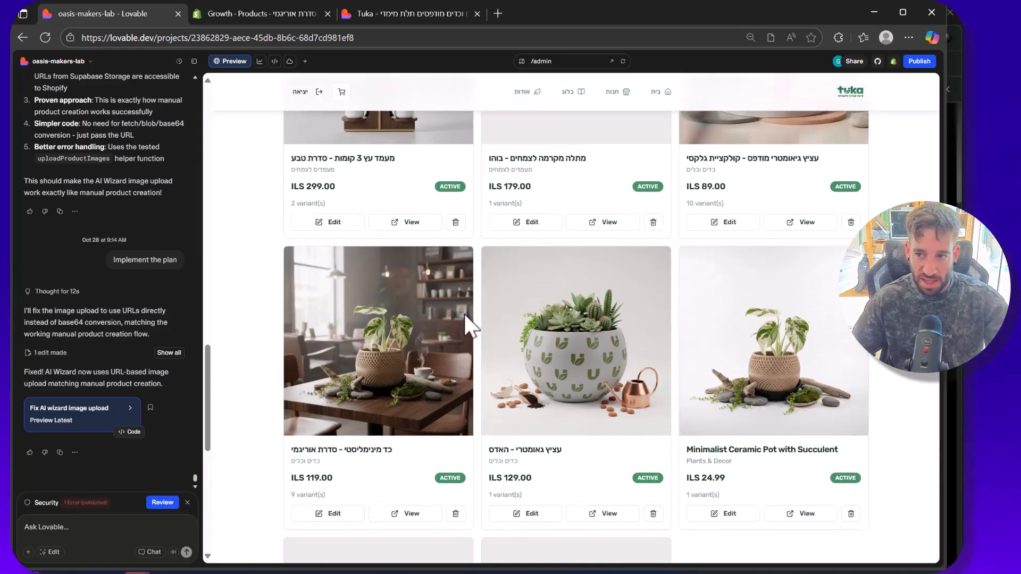
scroll(518, 226, up, 10)
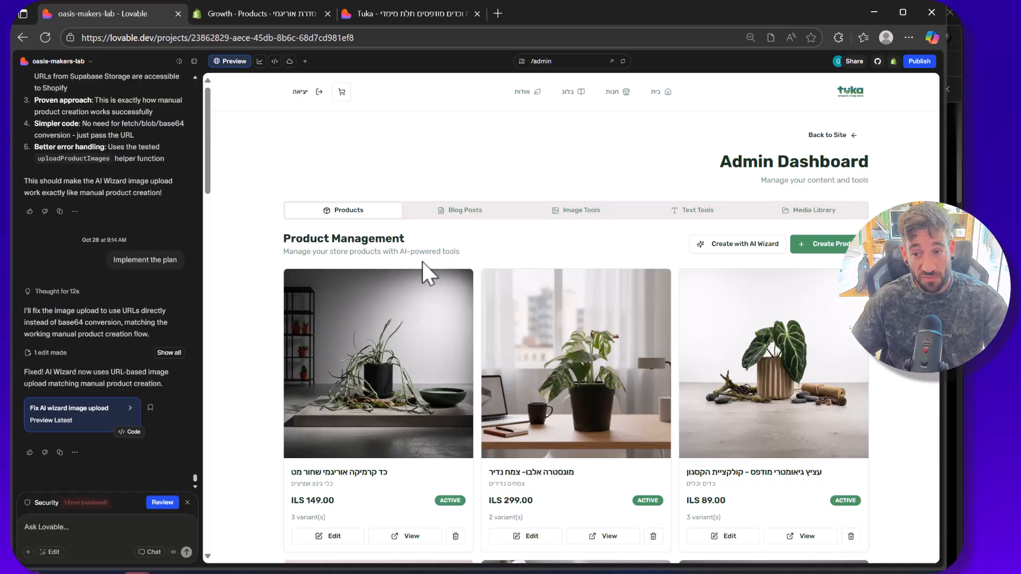
Step: Open the first product's edit form, look through its fields and close it without saving
scroll(422, 262, down, 4)
click(333, 351)
scroll(612, 255, down, 4)
key(Escape)
scroll(675, 260, up, 4)
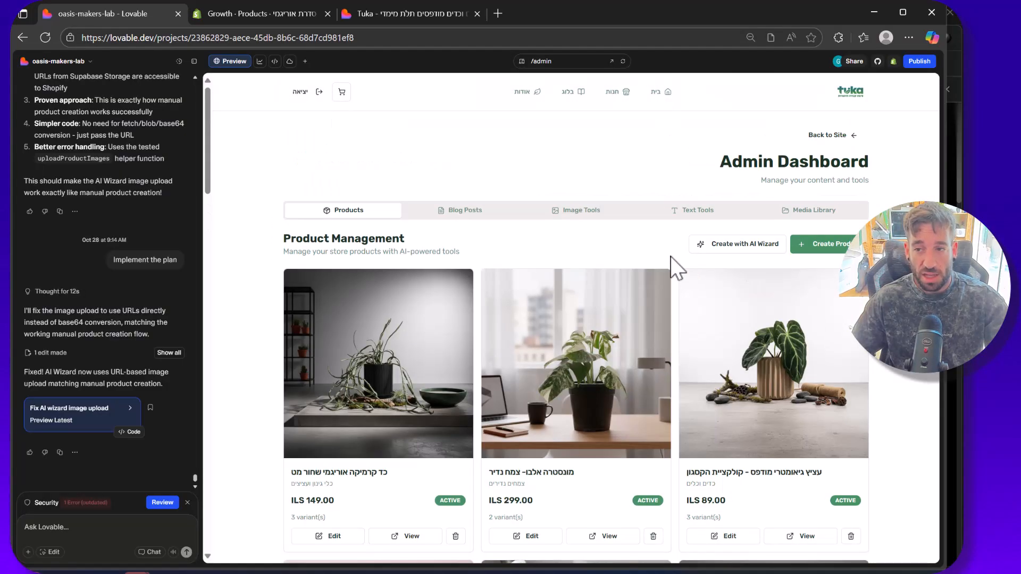
Step: View the blog posts and the AI image tools, and browse the products available for image editing
click(467, 211)
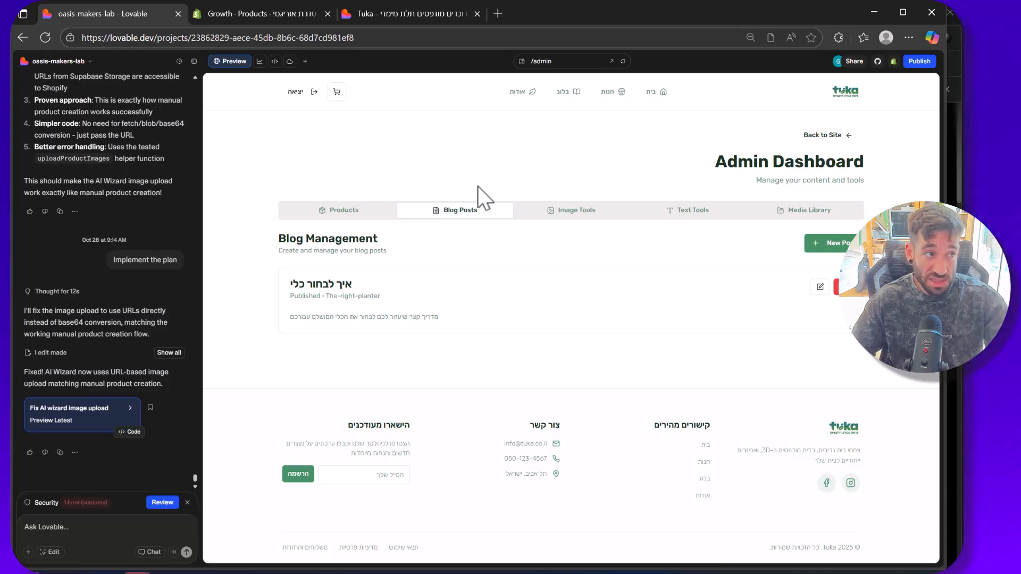
click(545, 213)
scroll(456, 251, down, 5)
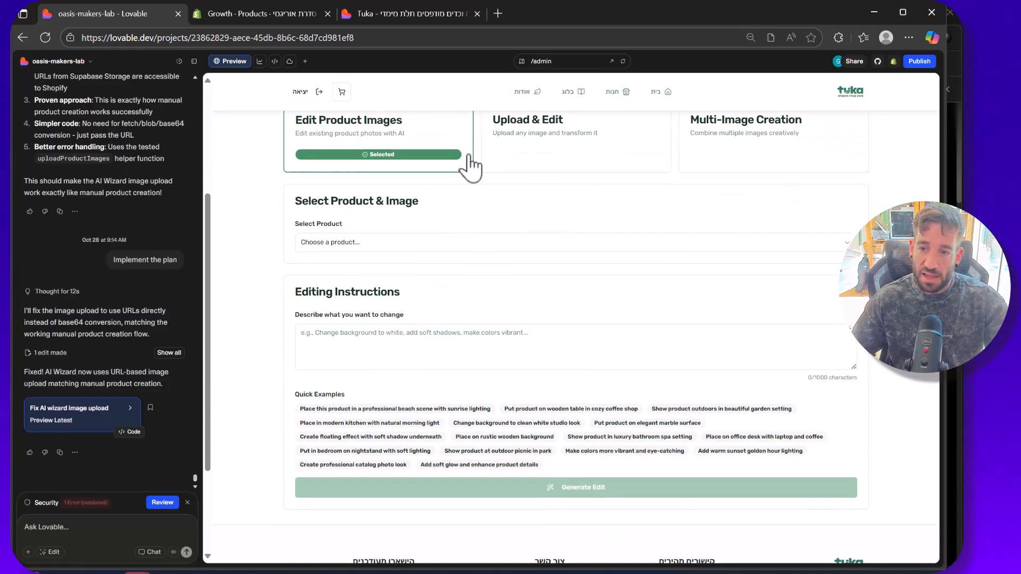
click(410, 245)
scroll(360, 340, down, 3)
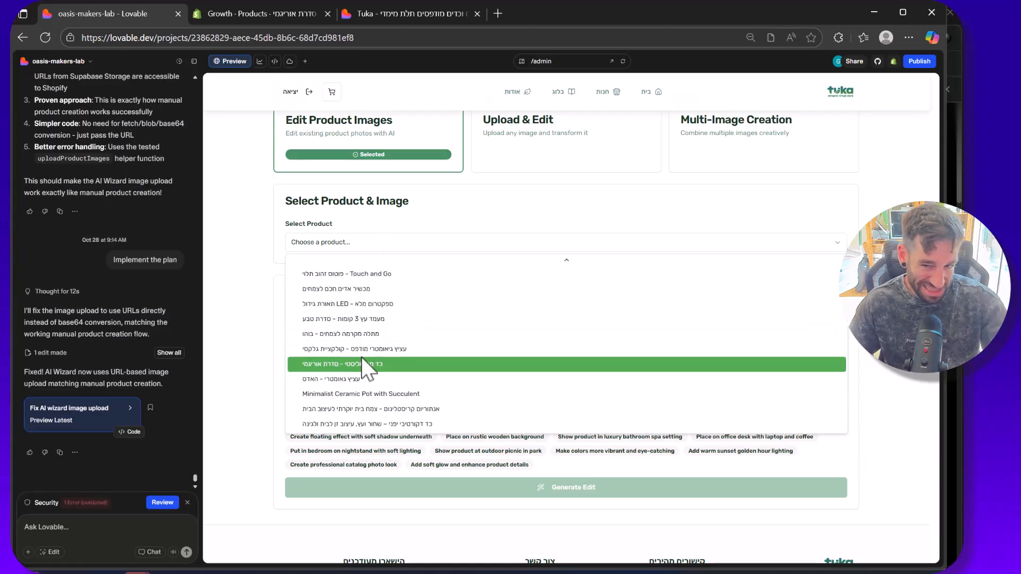
click(269, 336)
scroll(492, 194, up, 1)
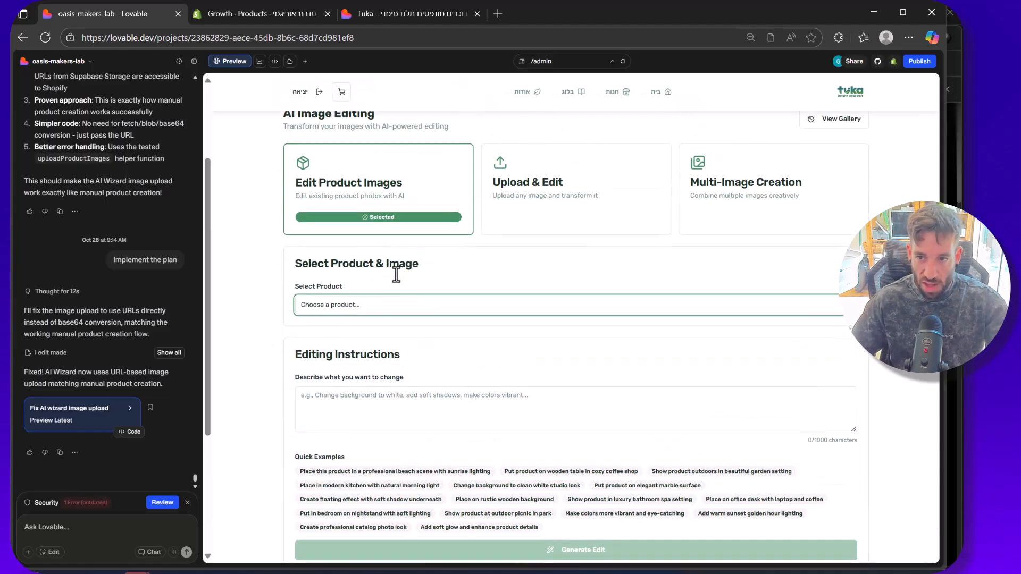
Step: Look at the Upload & Edit and Multi-Image Creation modes, including the file chooser for multiple images
click(504, 193)
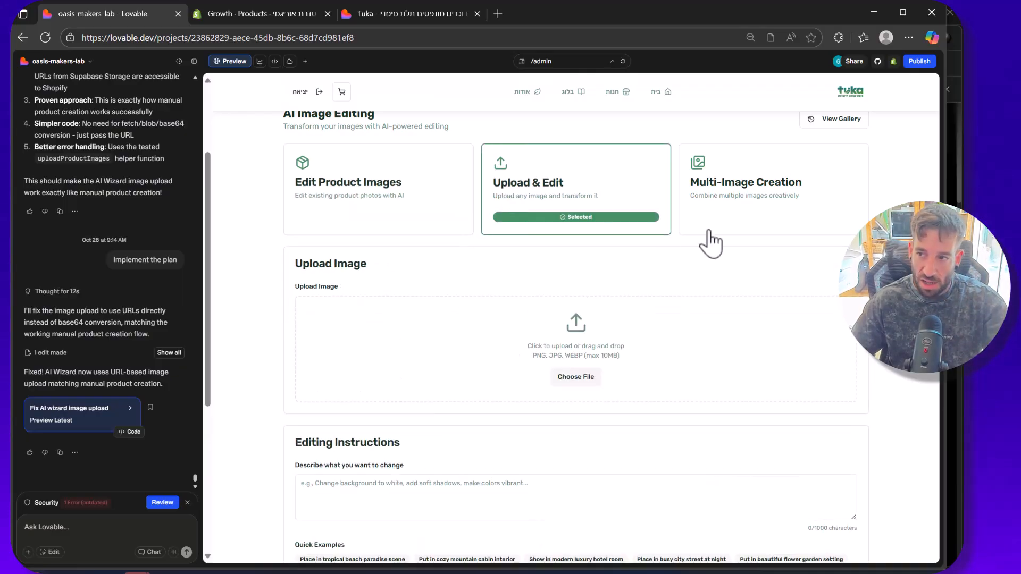
click(707, 204)
scroll(585, 276, down, 2)
scroll(573, 280, up, 1)
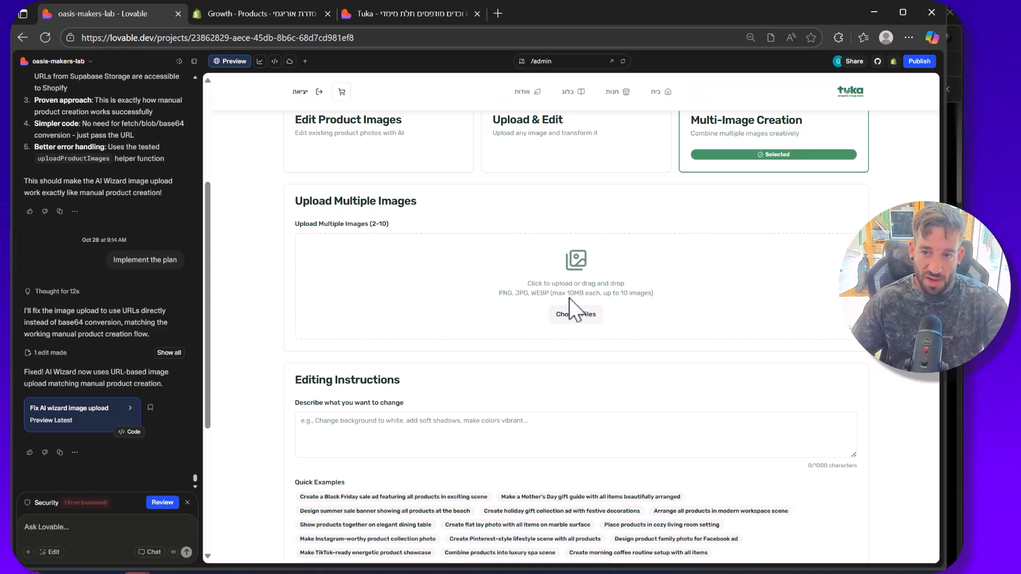
click(577, 315)
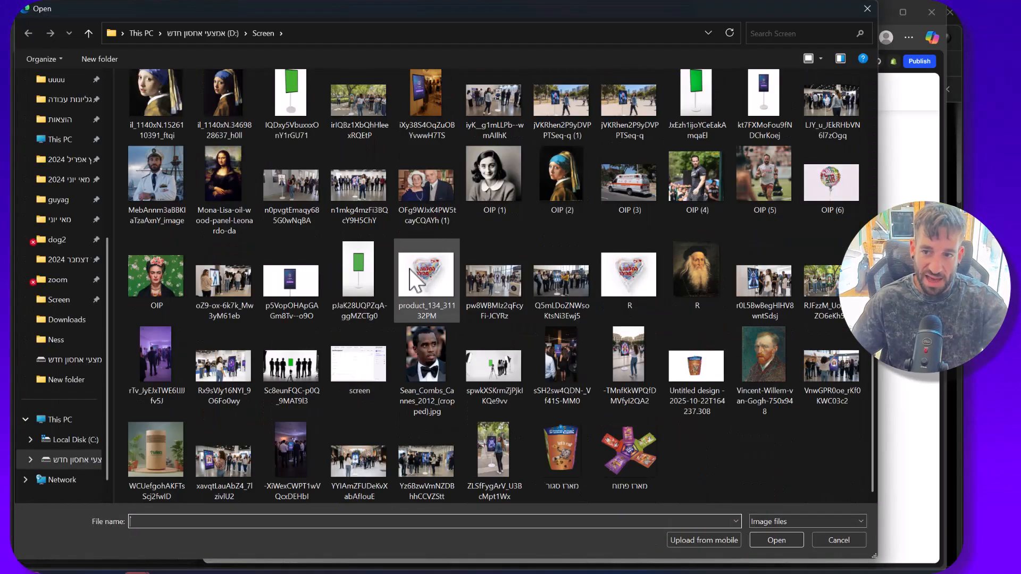
key(Escape)
scroll(409, 269, up, 3)
scroll(496, 248, down, 1)
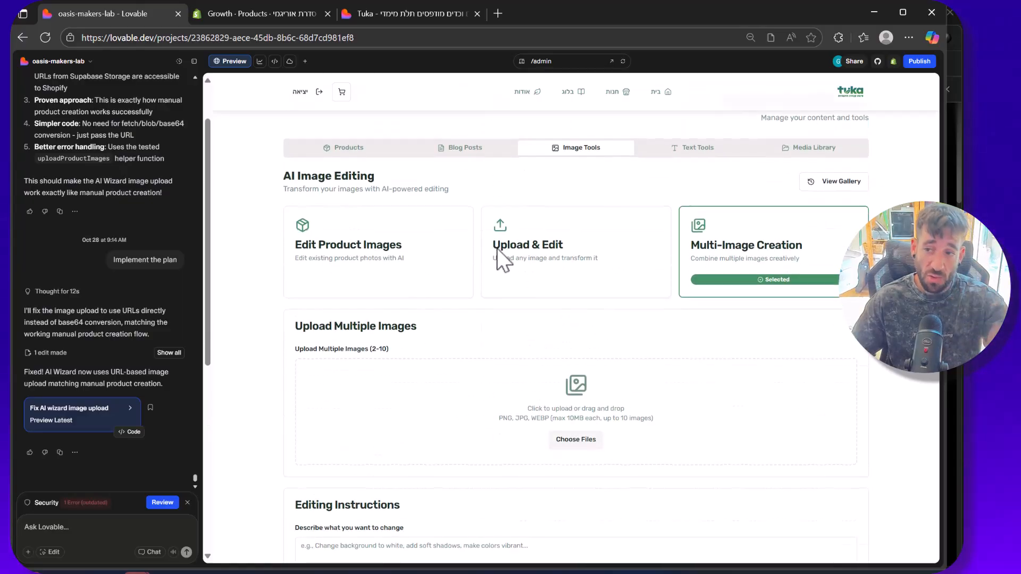
Step: Open the editing gallery and examine the Black Friday sale edit's details and the prompt used
click(837, 182)
scroll(505, 224, down, 2)
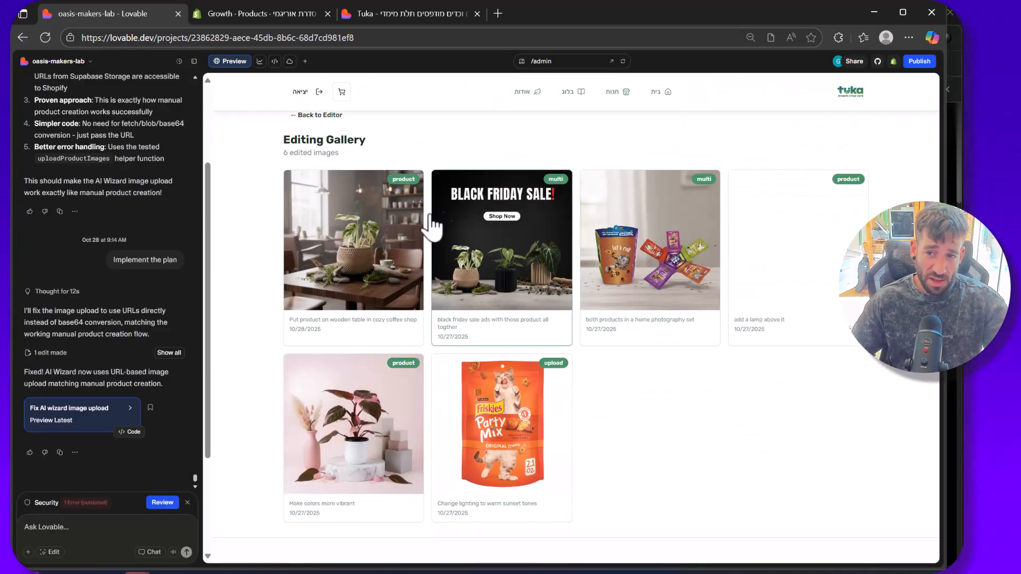
click(513, 266)
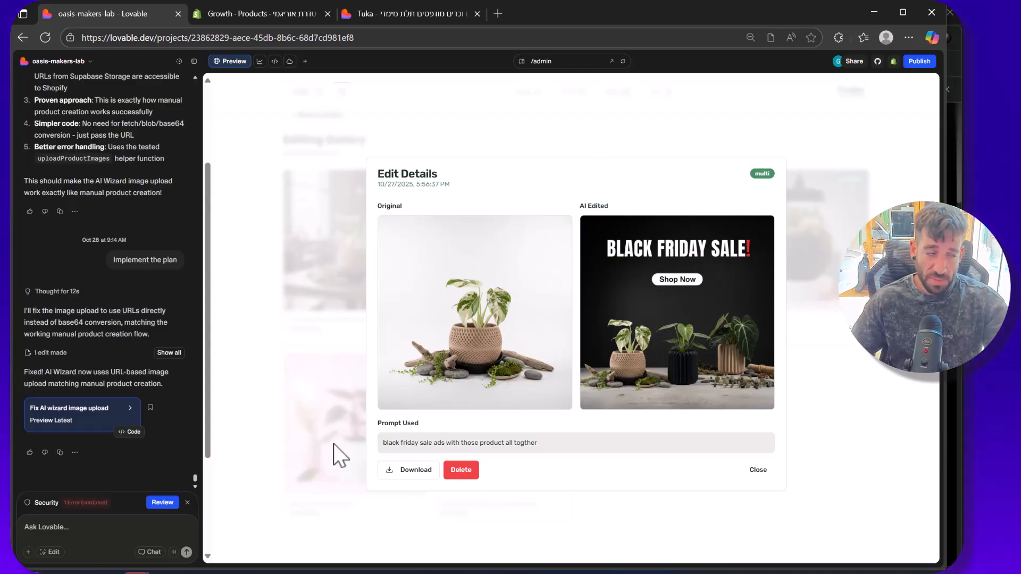
drag(412, 442, 604, 441)
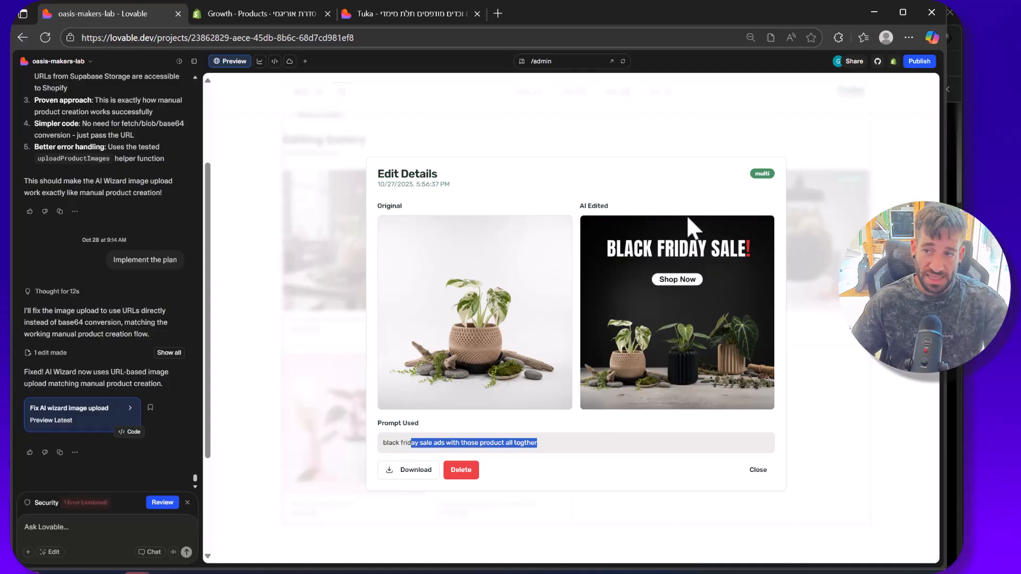
Step: Close the Black Friday edit's details, return from the gallery to the image editor and look over the Multi-Image Creation form
click(758, 470)
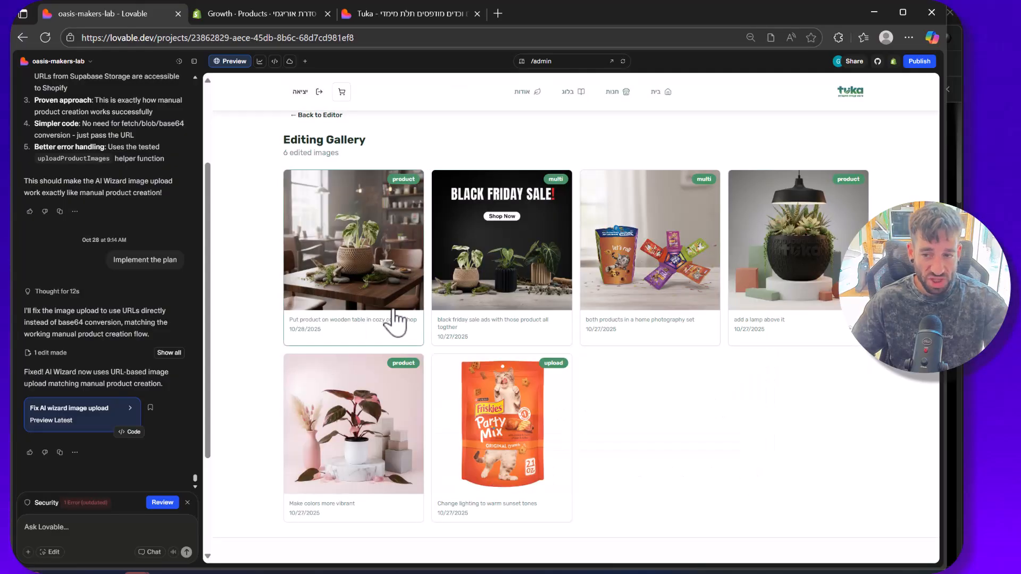
scroll(485, 273, up, 2)
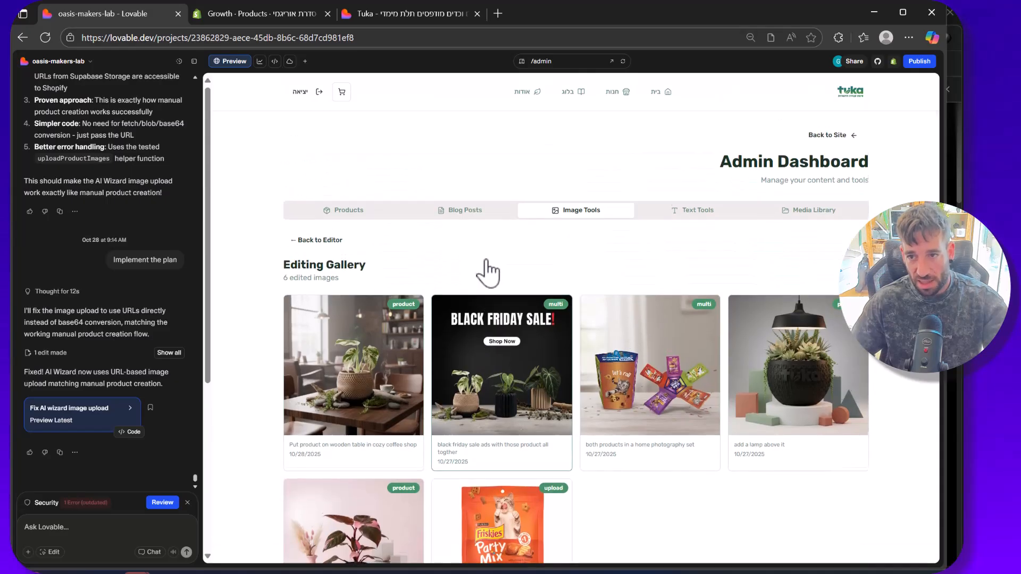
click(306, 237)
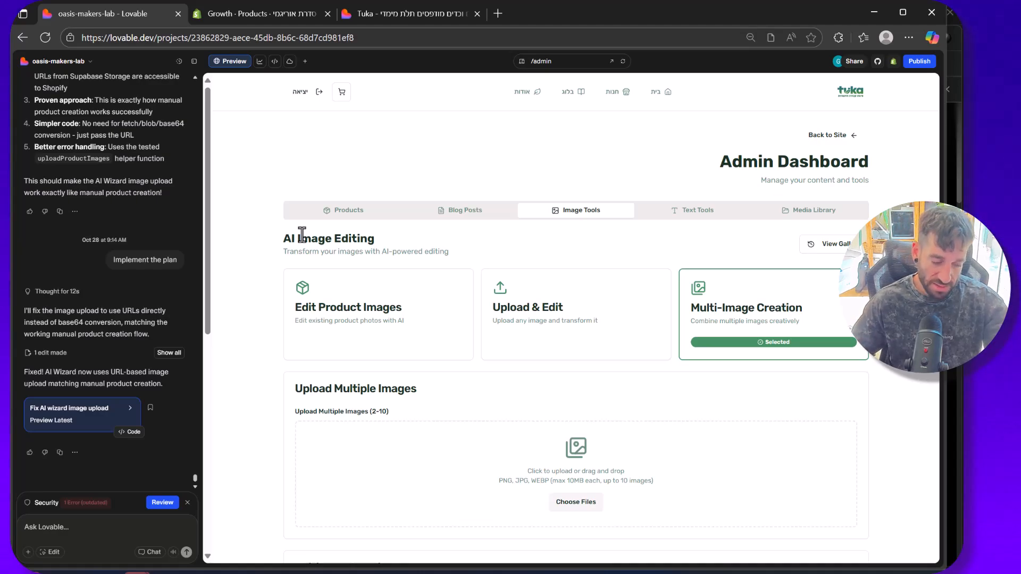
scroll(292, 378, down, 5)
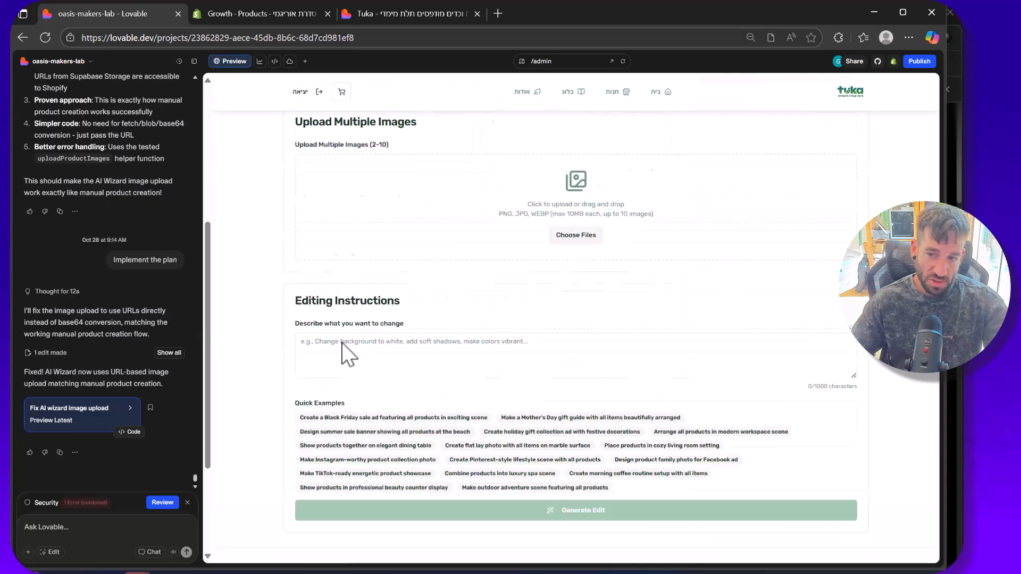
scroll(482, 276, up, 2)
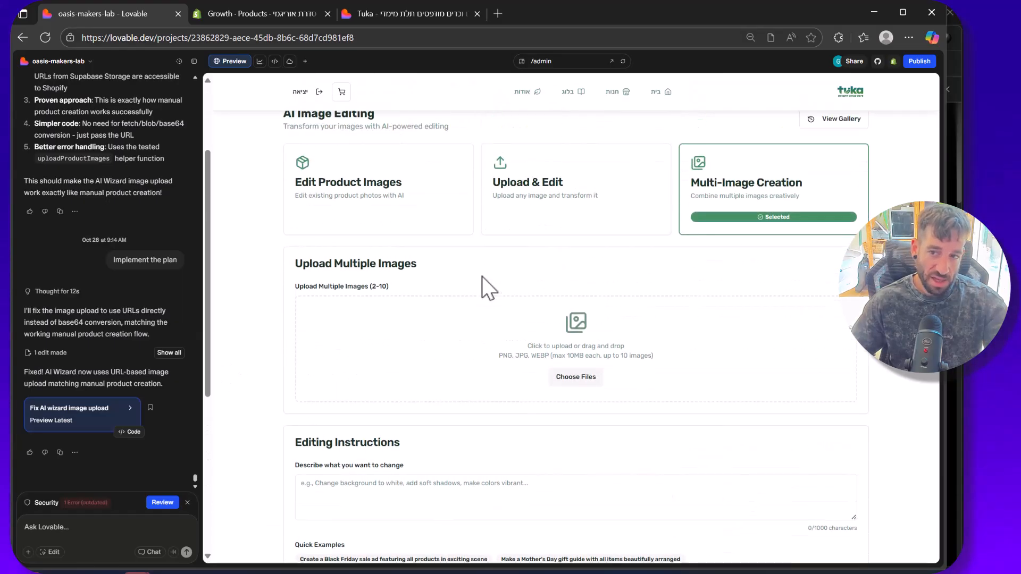
scroll(526, 304, up, 2)
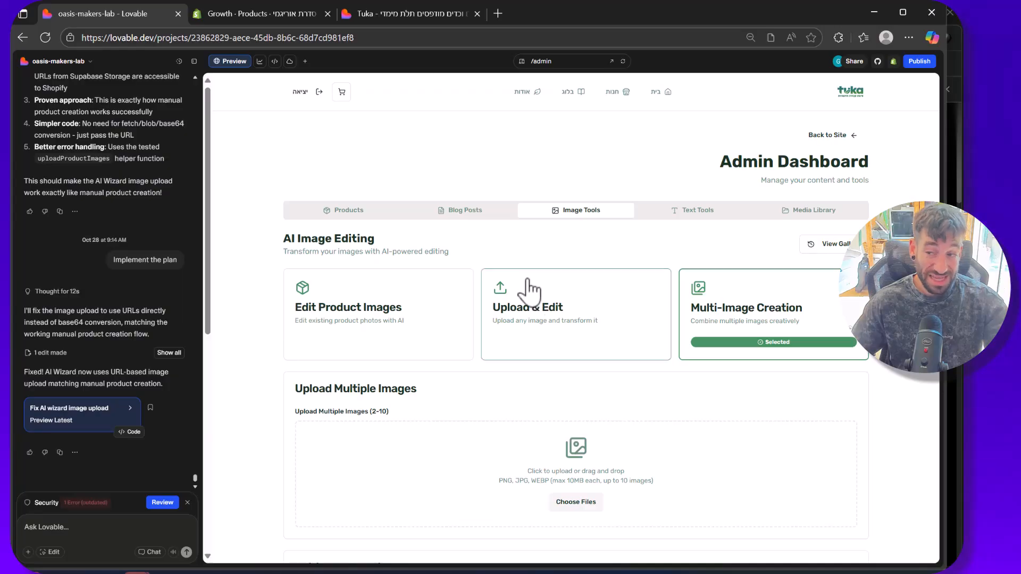
Step: View the AI text tools, looking over the product text generator's form and its generation history
click(683, 212)
scroll(654, 223, down, 4)
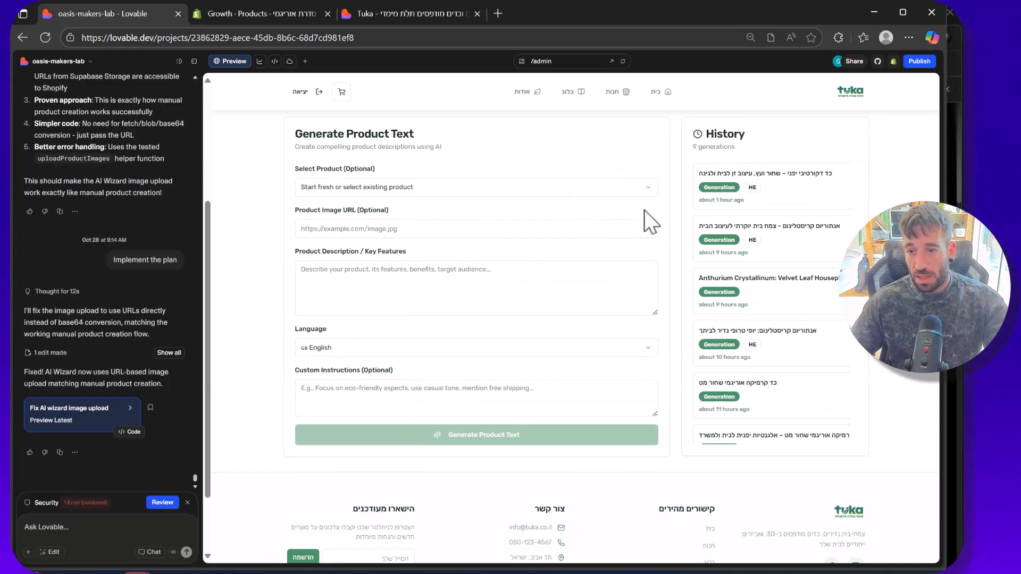
scroll(420, 259, up, 1)
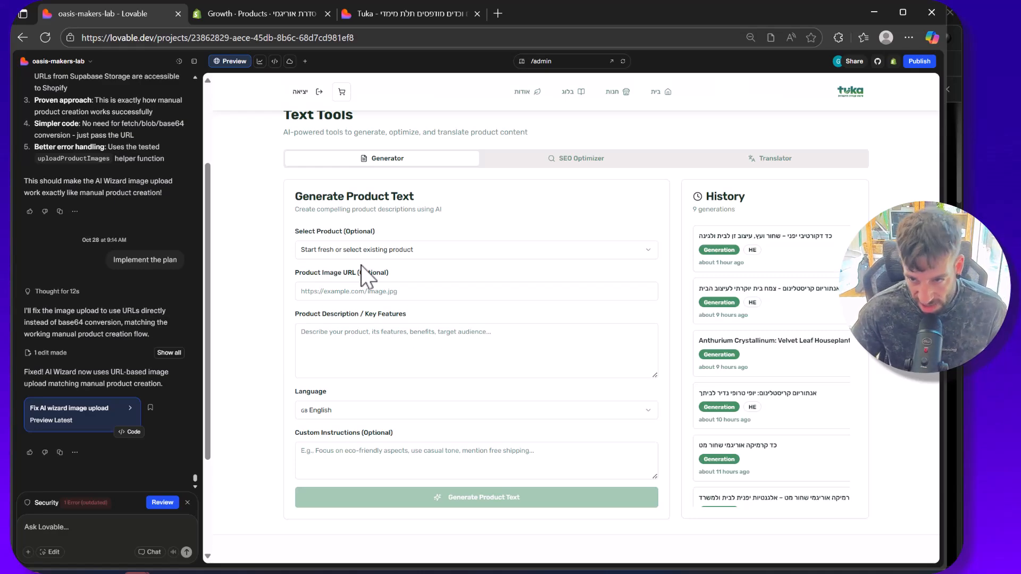
scroll(415, 198, down, 1)
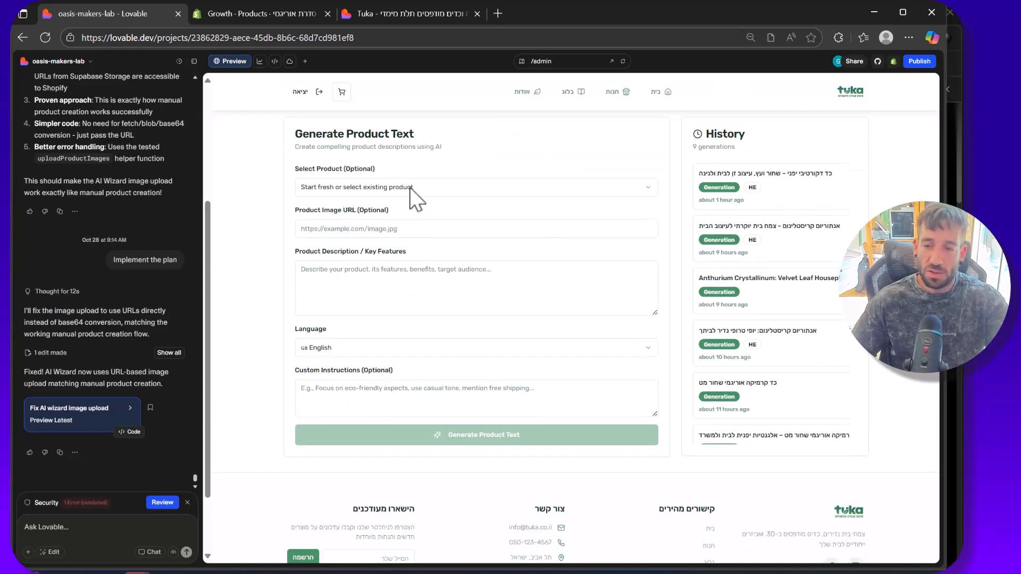
scroll(415, 192, up, 2)
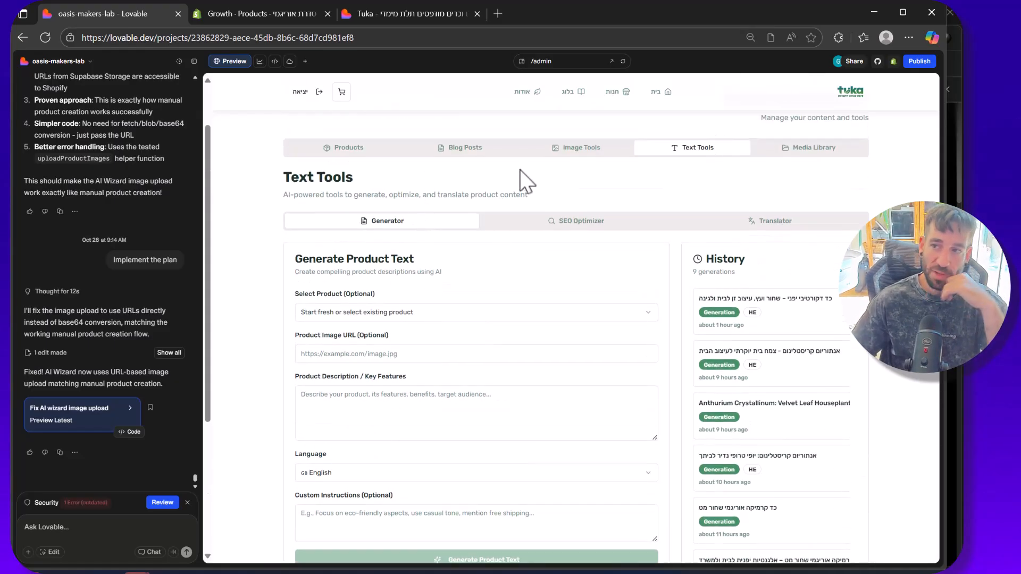
scroll(526, 181, down, 1)
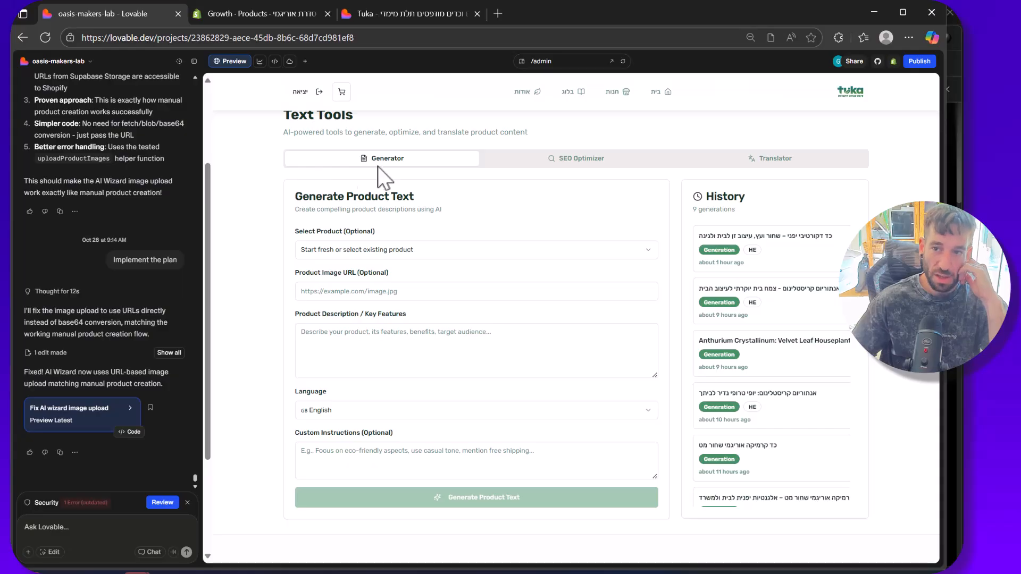
Step: Choose the existing product "מונסטרה אלבו- צמח נדיר" for text generation and set the output language to Hebrew
click(414, 250)
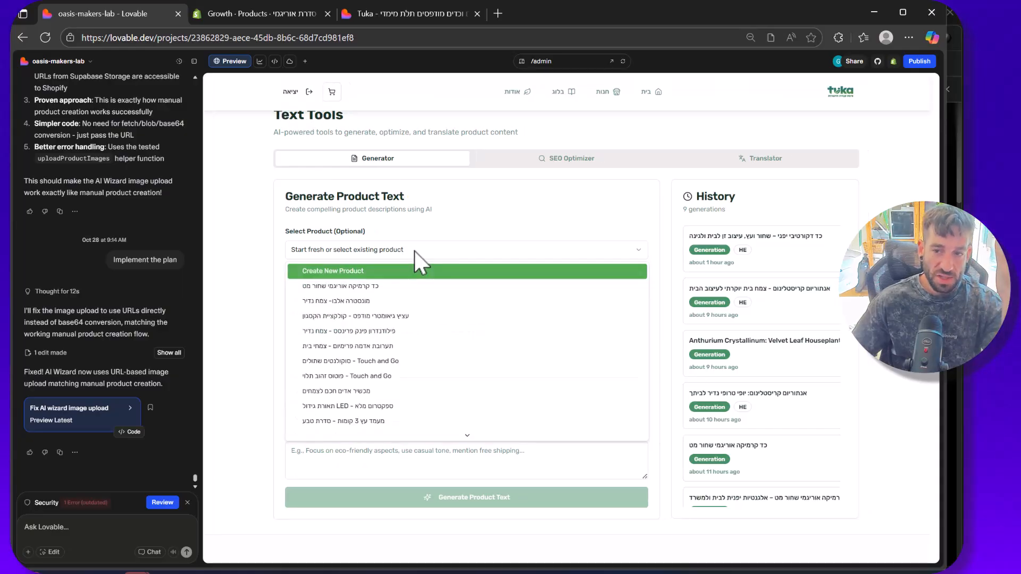
click(420, 301)
scroll(404, 218, down, 2)
scroll(505, 228, up, 1)
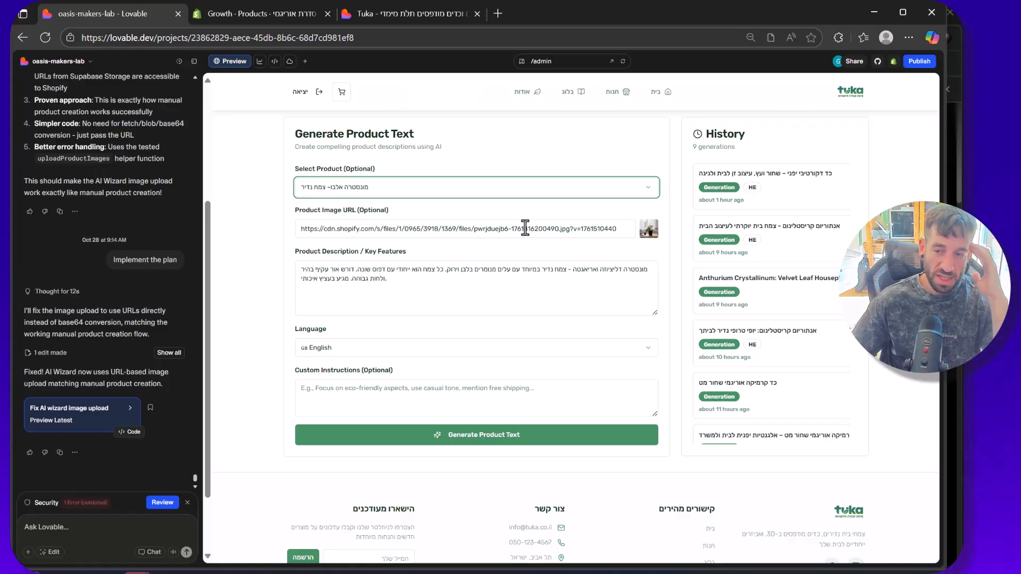
click(481, 270)
key(ctrl+a)
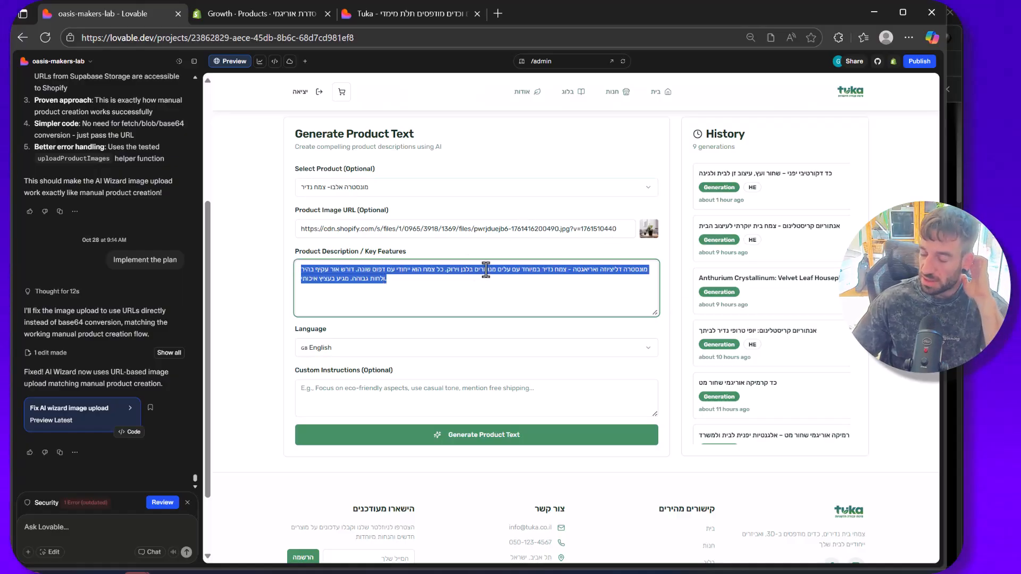
scroll(366, 330, down, 1)
click(367, 286)
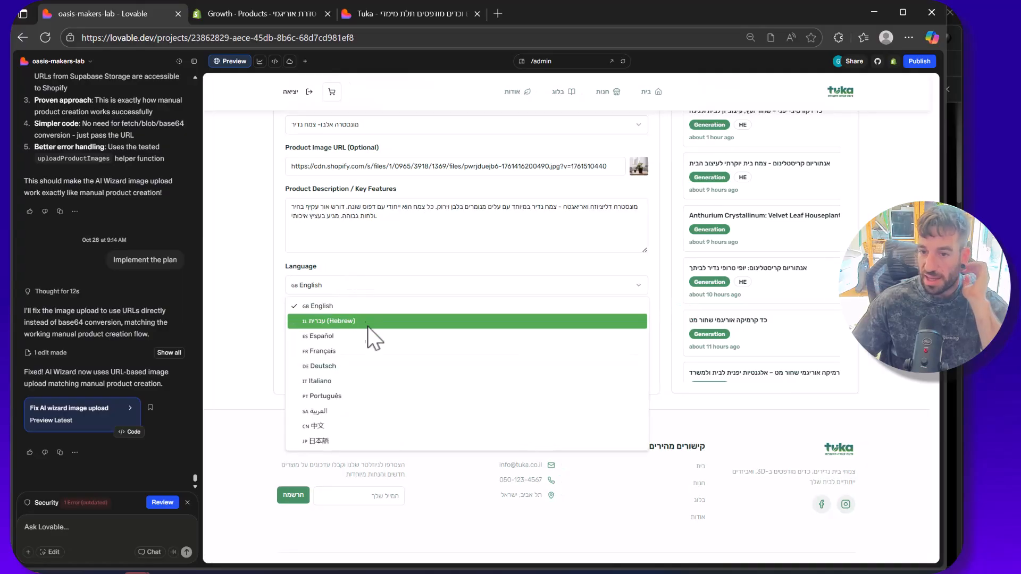
click(379, 323)
Step: Add the custom instructions "make it friendly and releaxing" and generate the product text
click(385, 336)
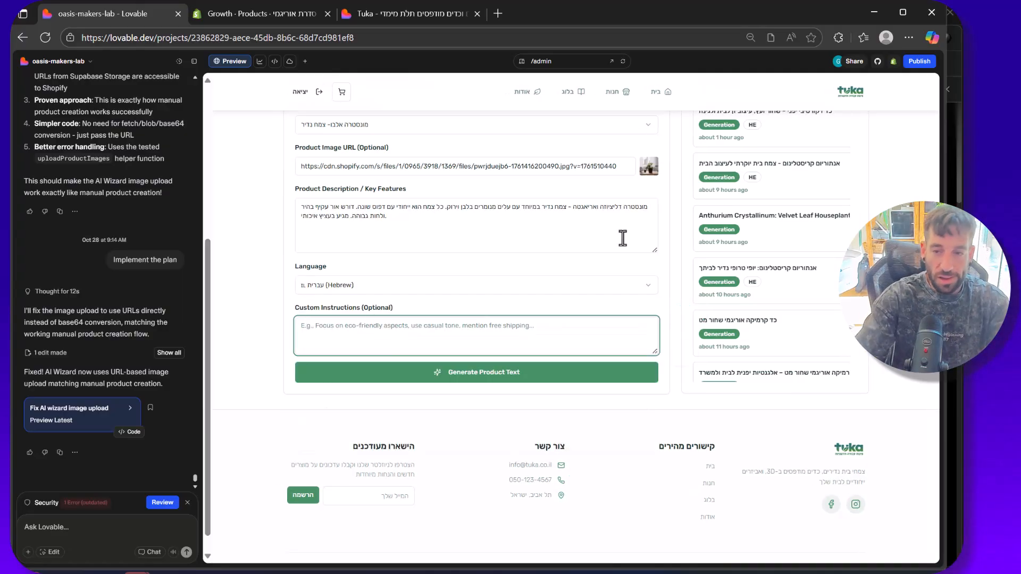
text(make it friendly and)
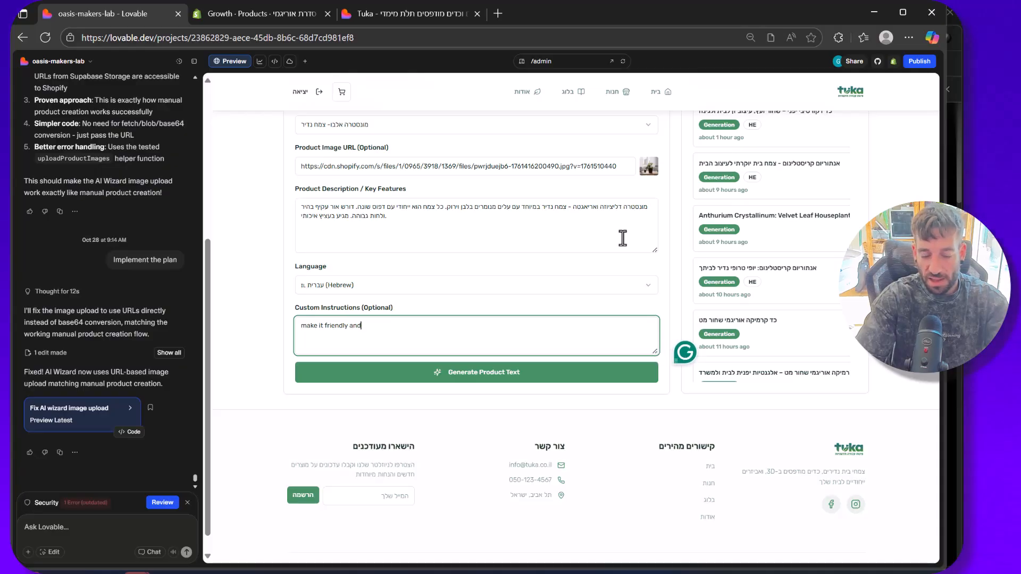
text( releaxing t)
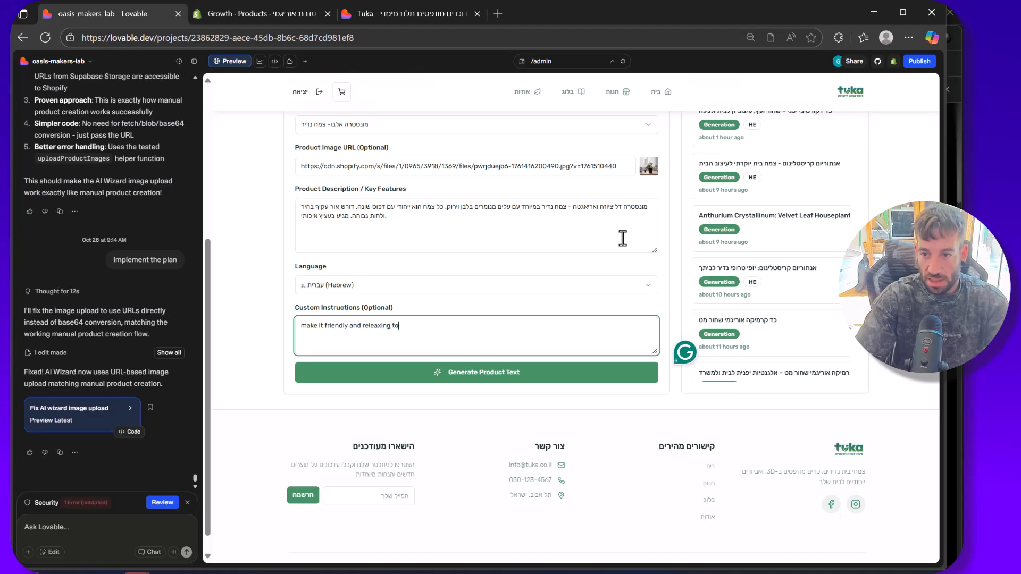
key(BackSpace)
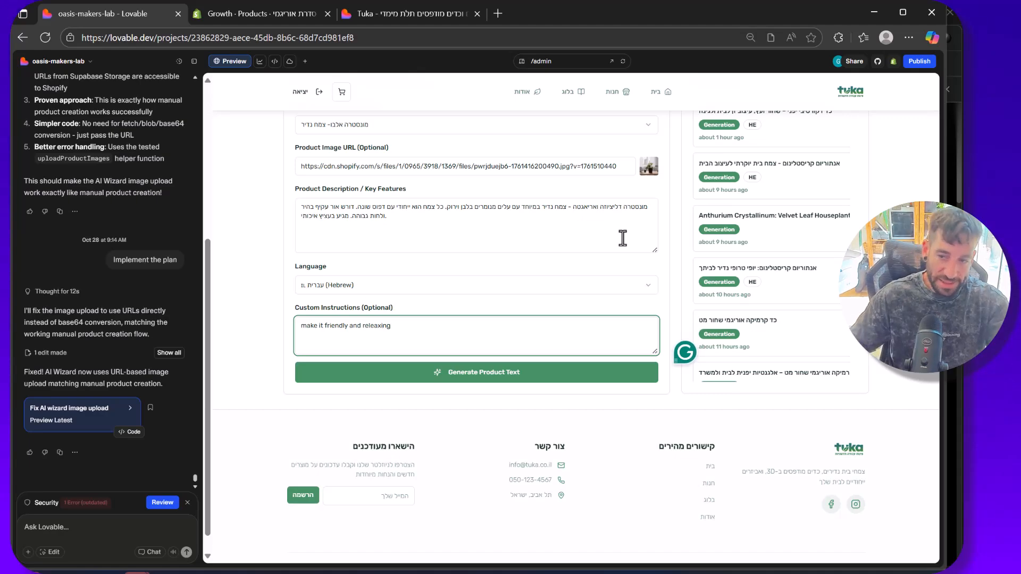
click(562, 373)
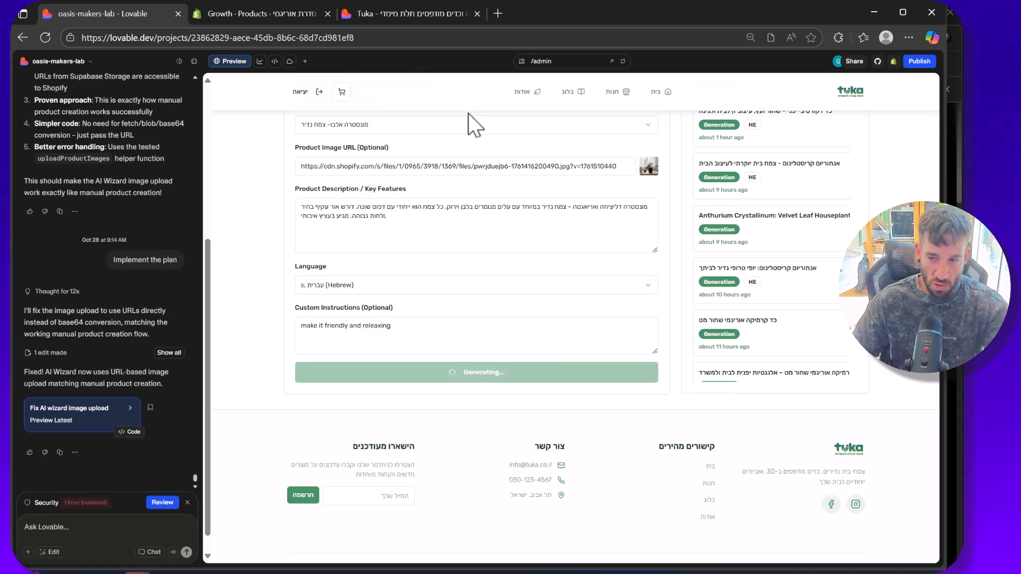
Step: Examine the generated title, description, tags, product type and vendor for the monstera product
scroll(463, 128, up, 3)
scroll(449, 159, down, 1)
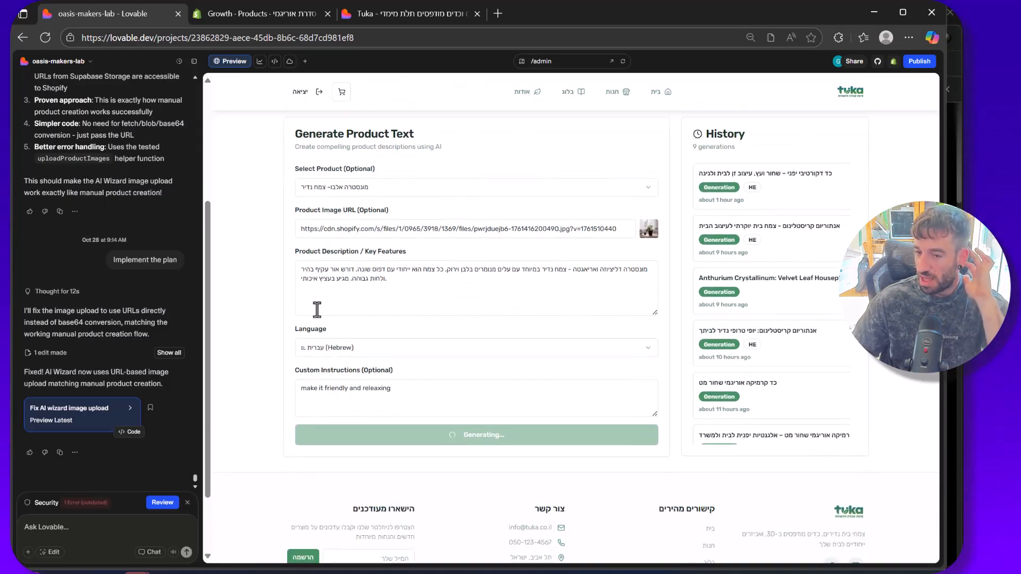
scroll(316, 310, down, 6)
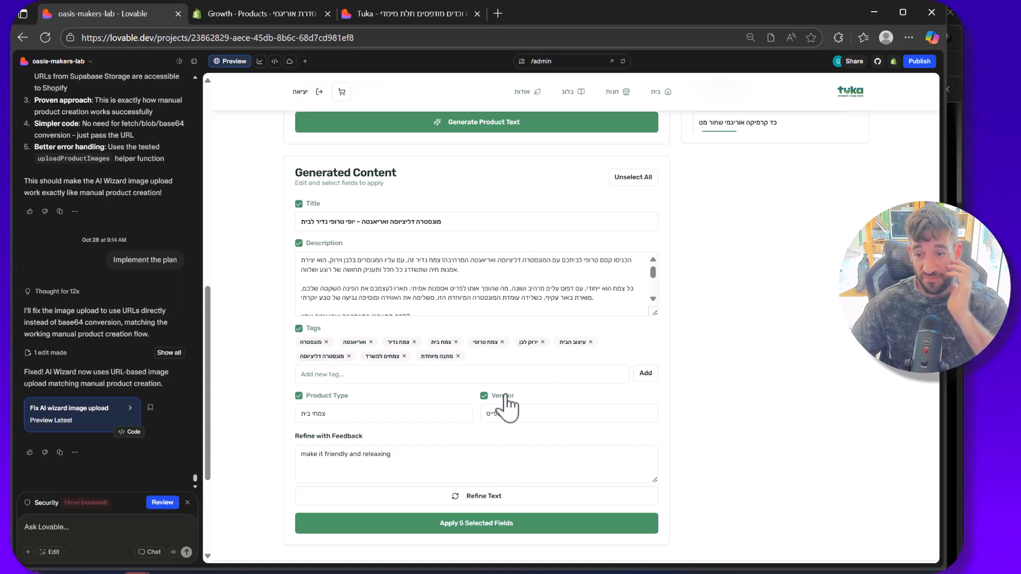
scroll(362, 444, down, 1)
scroll(367, 457, down, 1)
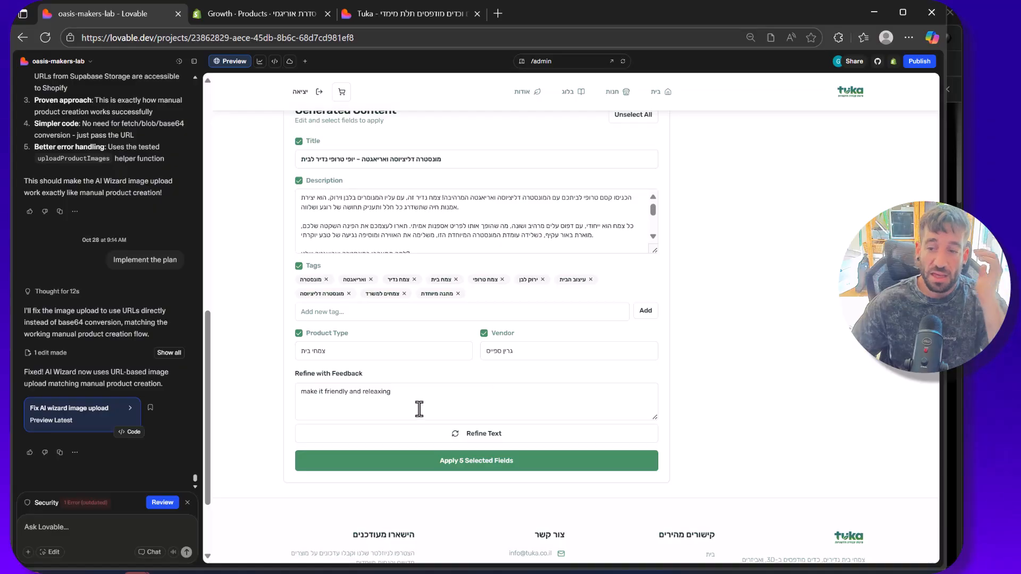
scroll(356, 346, up, 1)
scroll(361, 345, up, 1)
scroll(351, 425, down, 1)
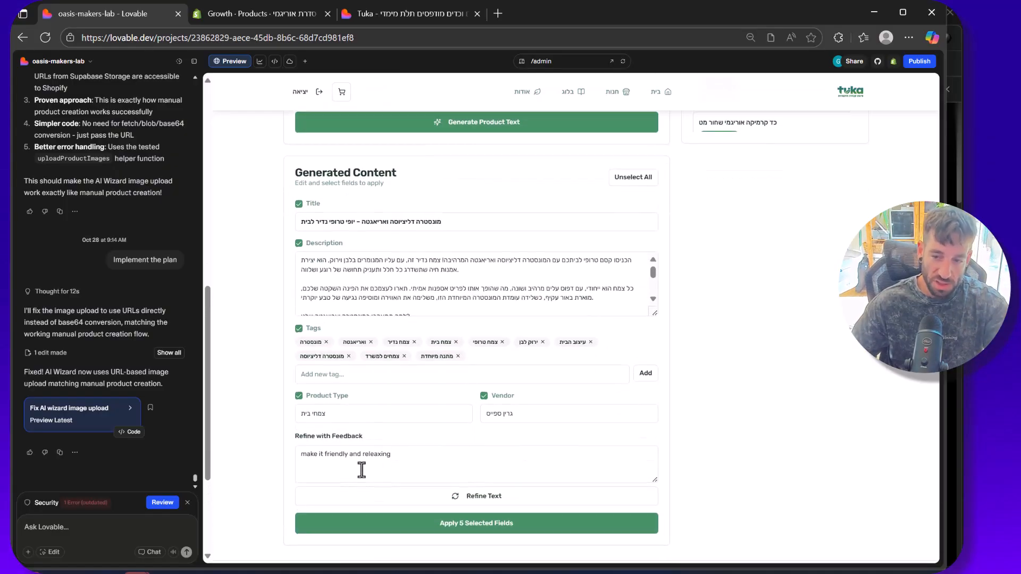
Step: Replace the refinement feedback with "make the headline shorter" and refine the generated text
triple_click(386, 455)
key(BackSpace)
text(make the headline shorter)
click(462, 494)
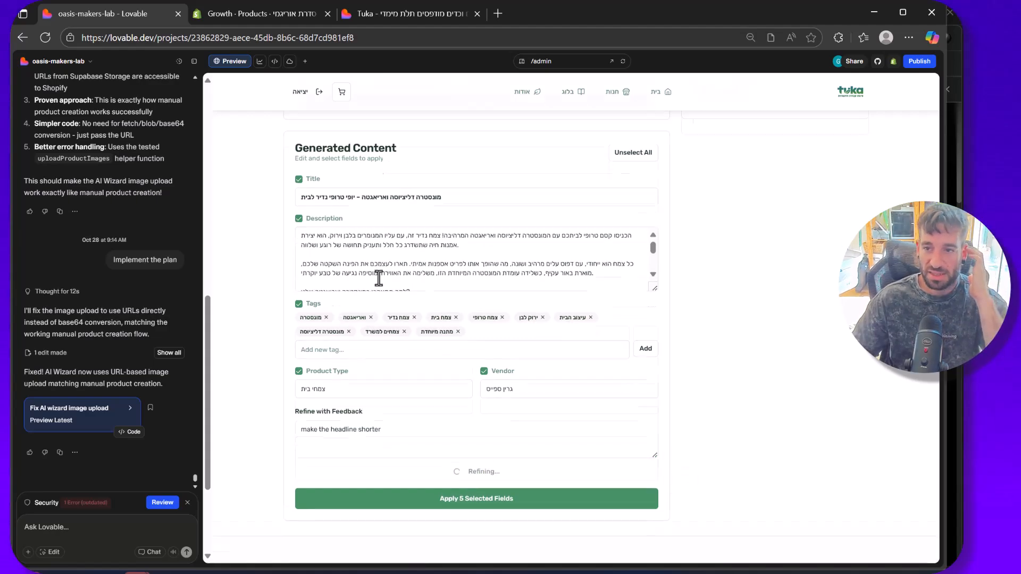
scroll(488, 298, up, 2)
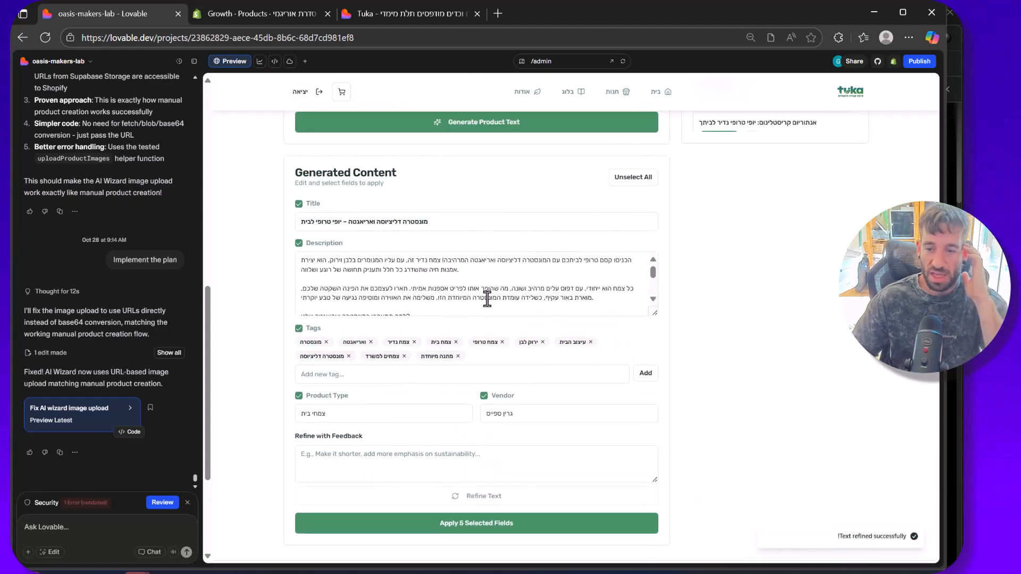
Step: Refine the generated text again with the feedback "make the headline really short!"
click(423, 456)
text(make )
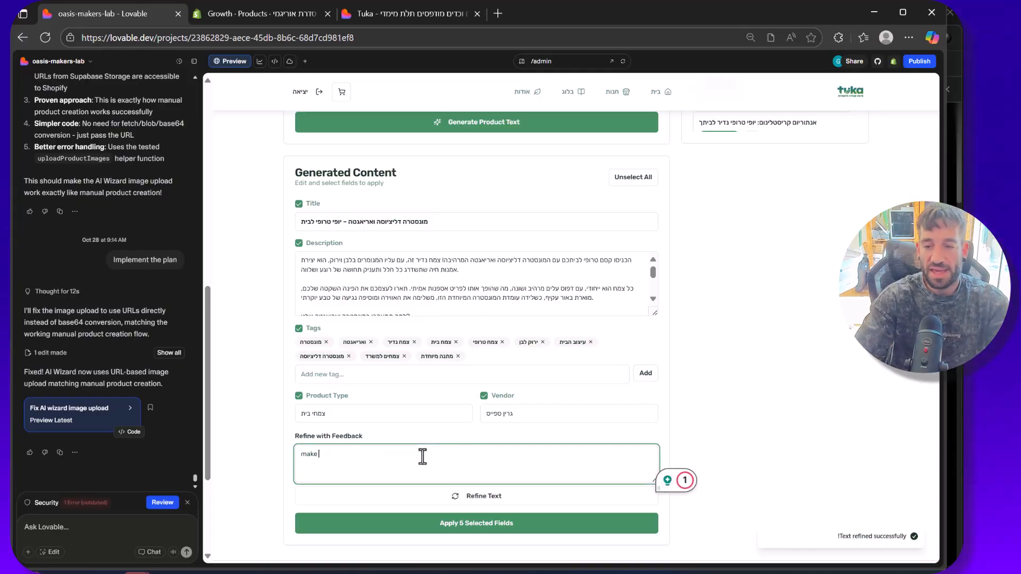
text(the headline really short)
text(!)
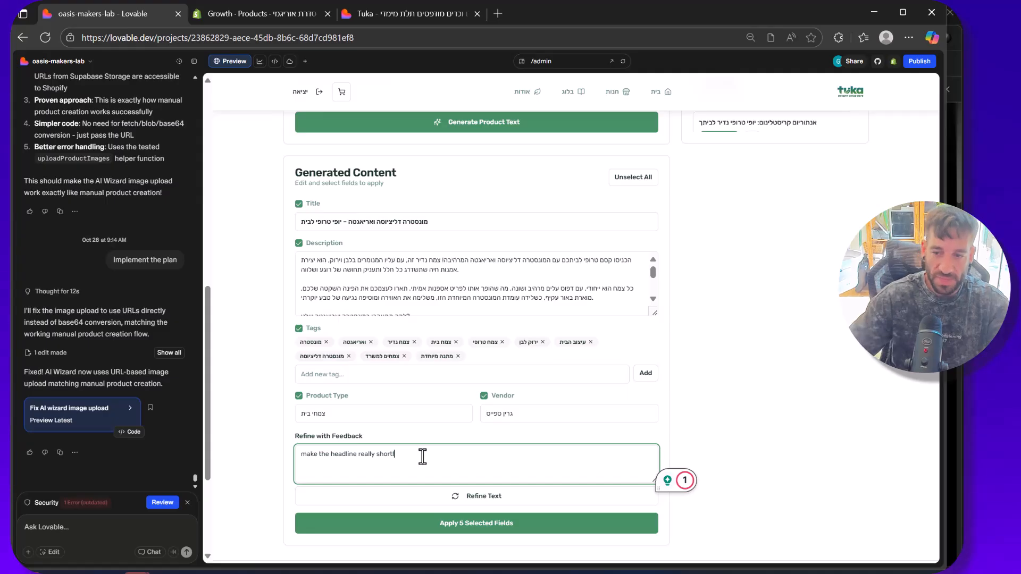
click(447, 495)
Step: Read through the generated description and check the refined title and the remaining product fields
scroll(607, 341, down, 3)
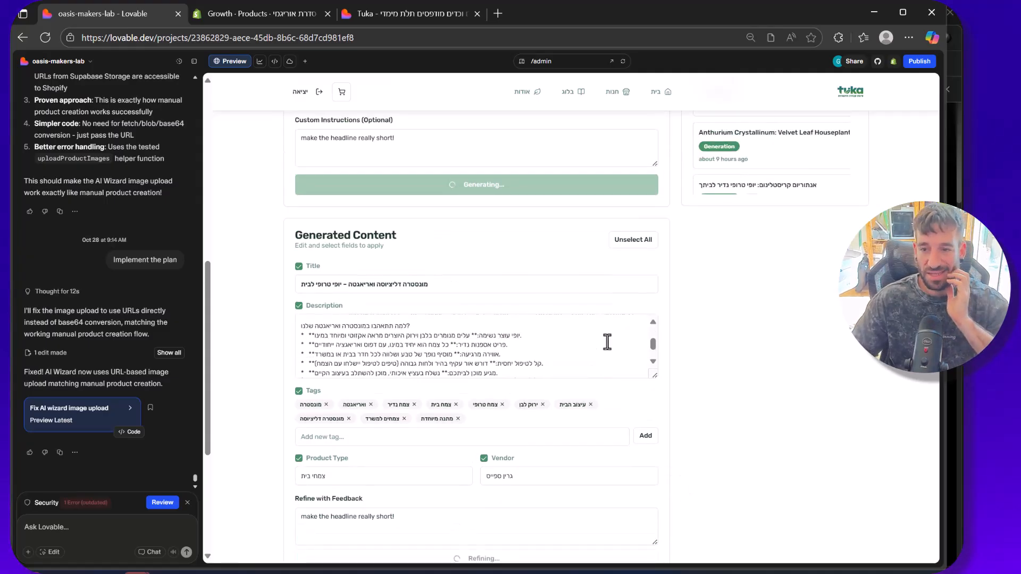
scroll(444, 308, down, 1)
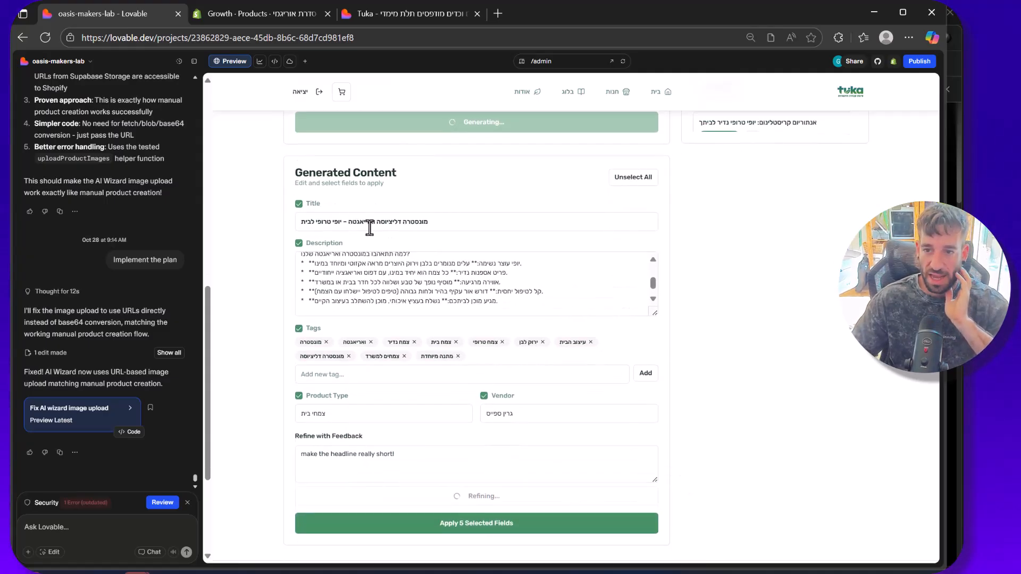
scroll(383, 259, down, 1)
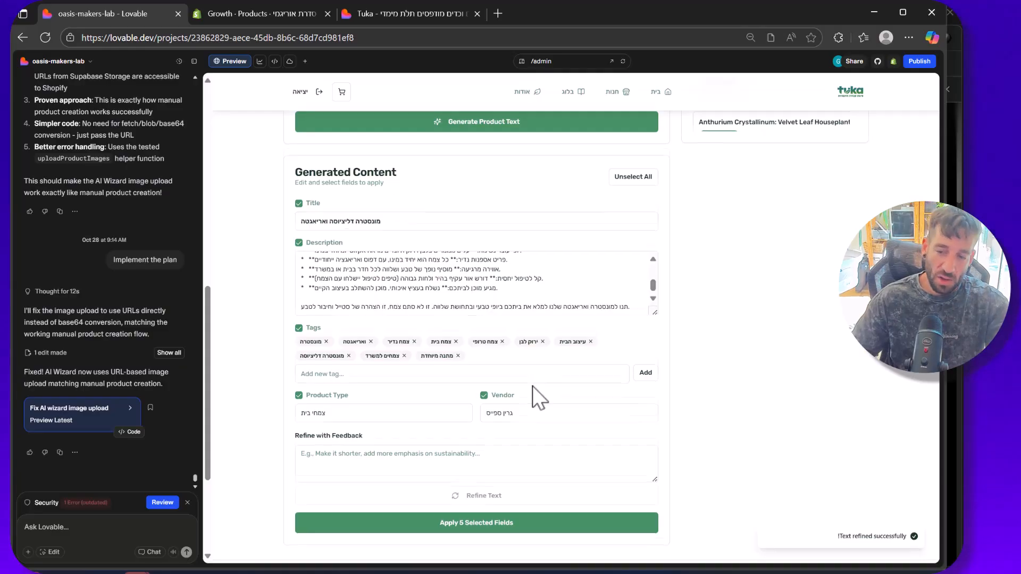
scroll(533, 429, up, 1)
scroll(534, 429, down, 2)
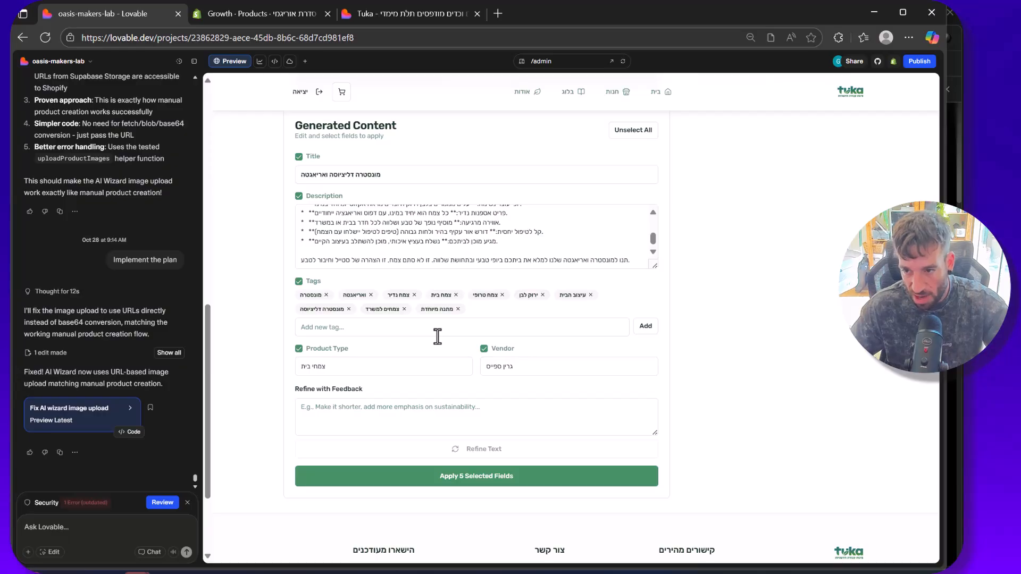
scroll(437, 336, up, 3)
scroll(399, 423, up, 3)
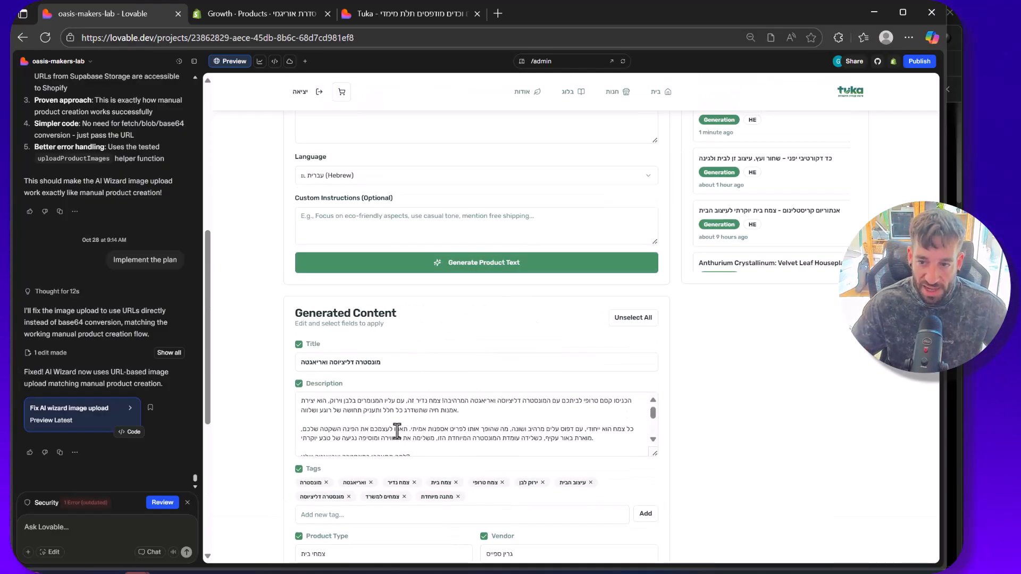
Step: Exclude the product type from the generated fields selected for applying to the product
scroll(379, 287, down, 3)
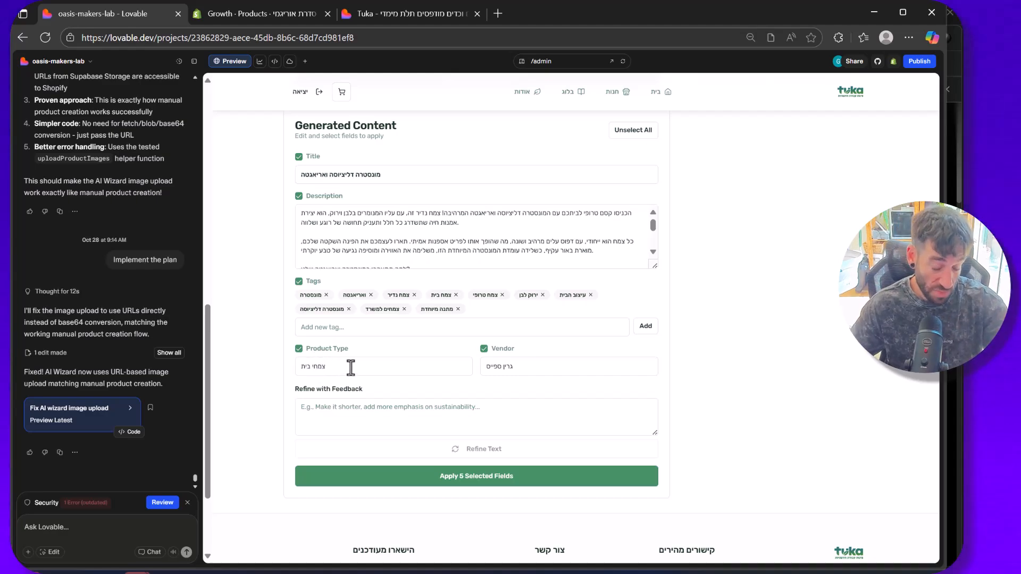
click(299, 348)
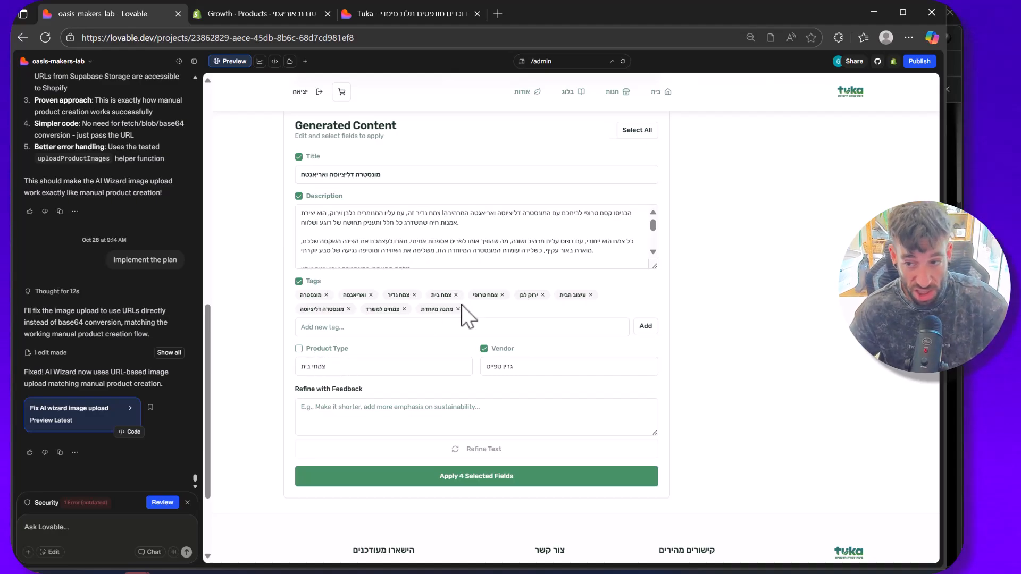
Step: Apply the selected title, description, tags and vendor fields to the product
scroll(441, 377, down, 3)
scroll(472, 392, up, 3)
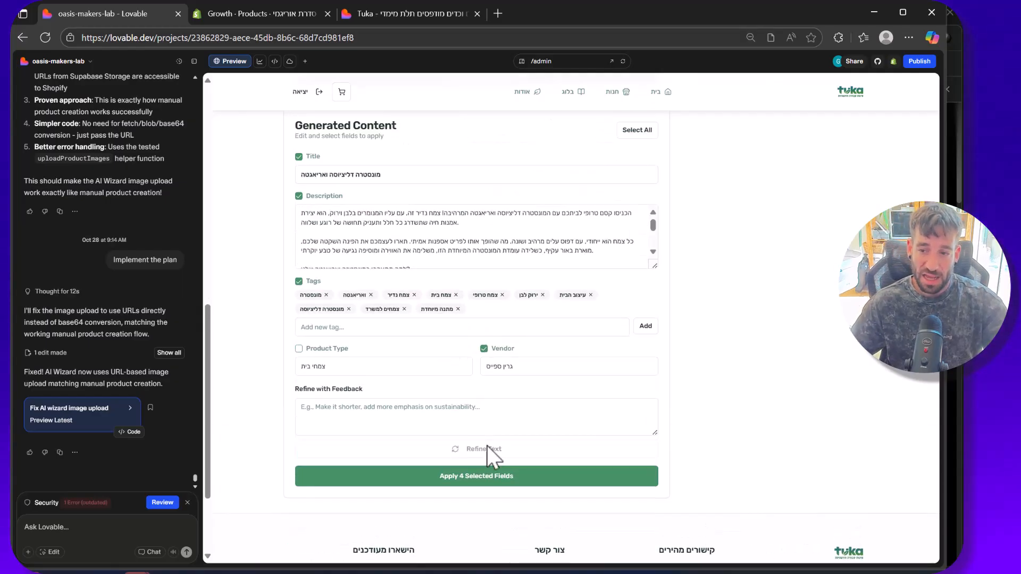
click(488, 477)
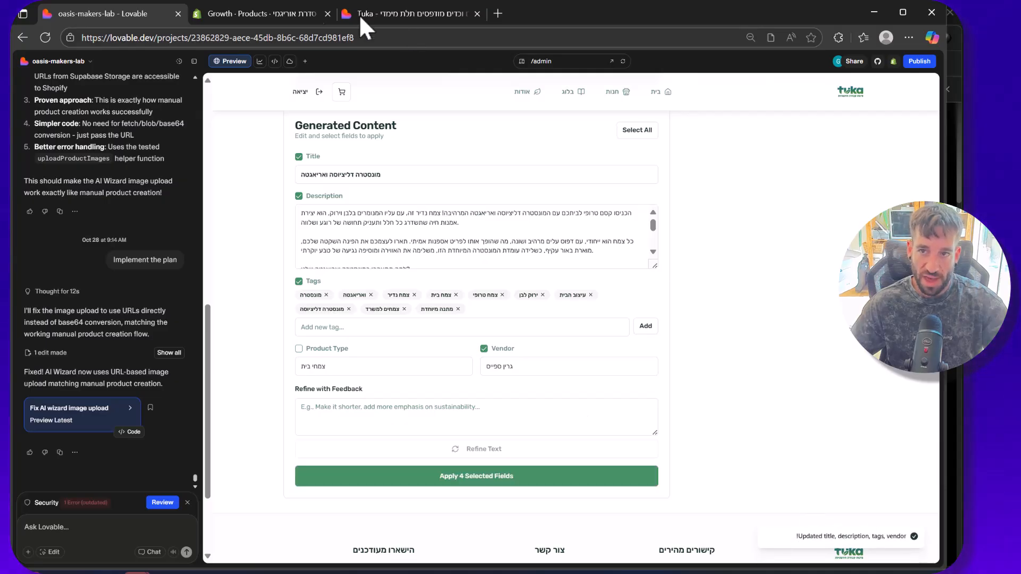
Step: Switch to the Shopify admin and open the product "מונסטרה דליציוסה ואריאגטה" from the product list
click(263, 12)
click(134, 10)
scroll(353, 265, up, 3)
click(214, 14)
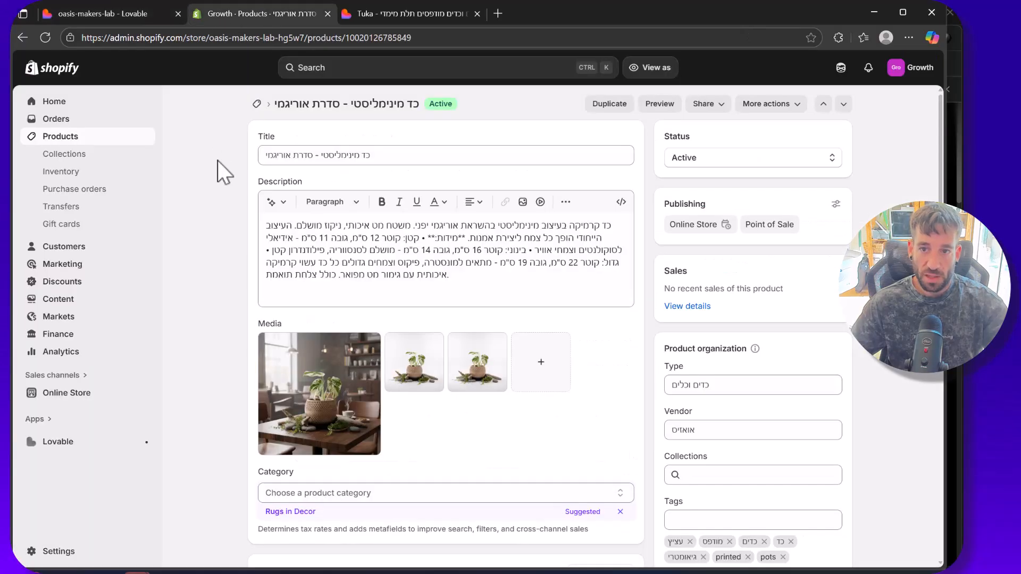
click(62, 139)
scroll(300, 228, down, 4)
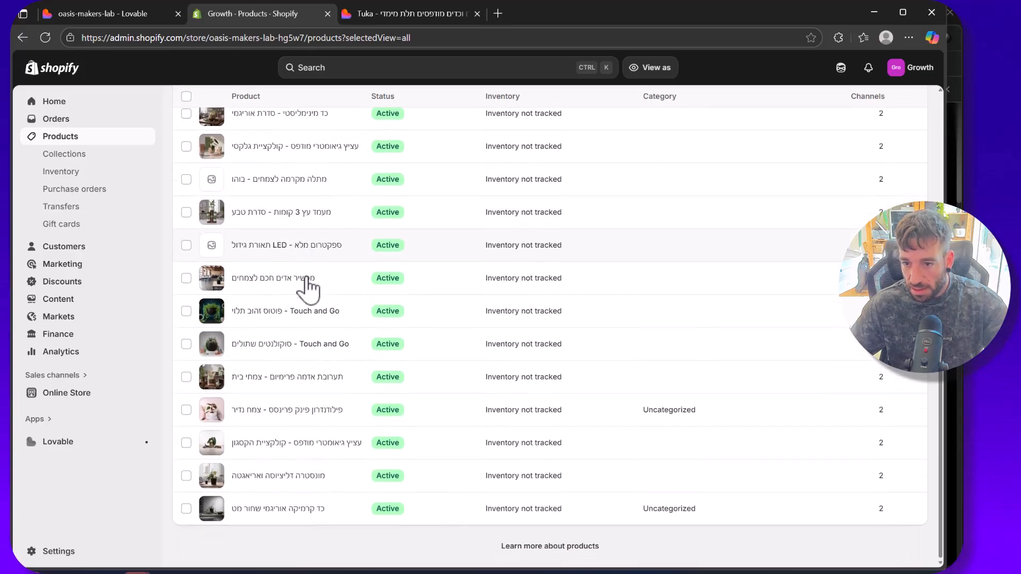
scroll(296, 201, up, 4)
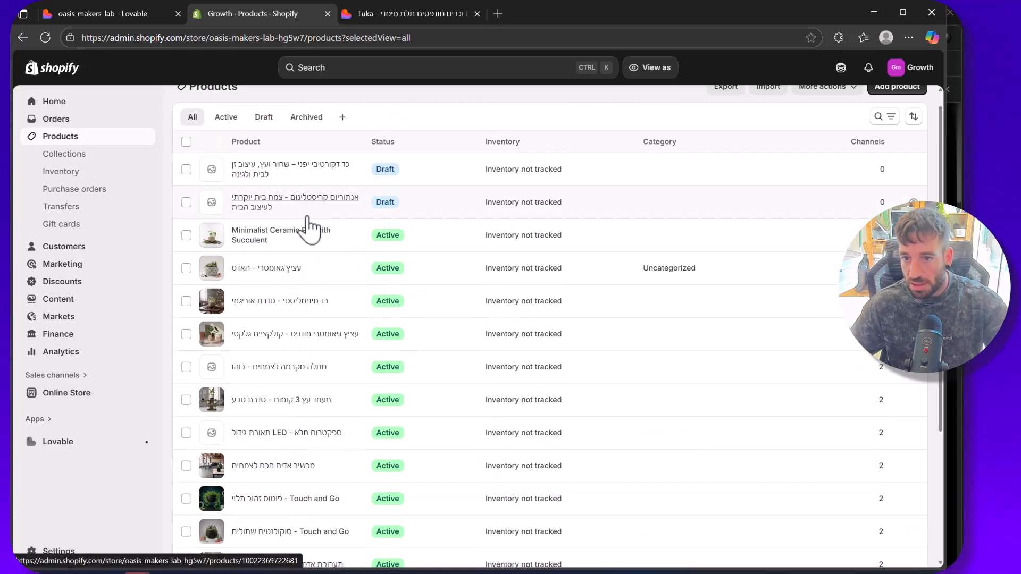
scroll(303, 257, down, 2)
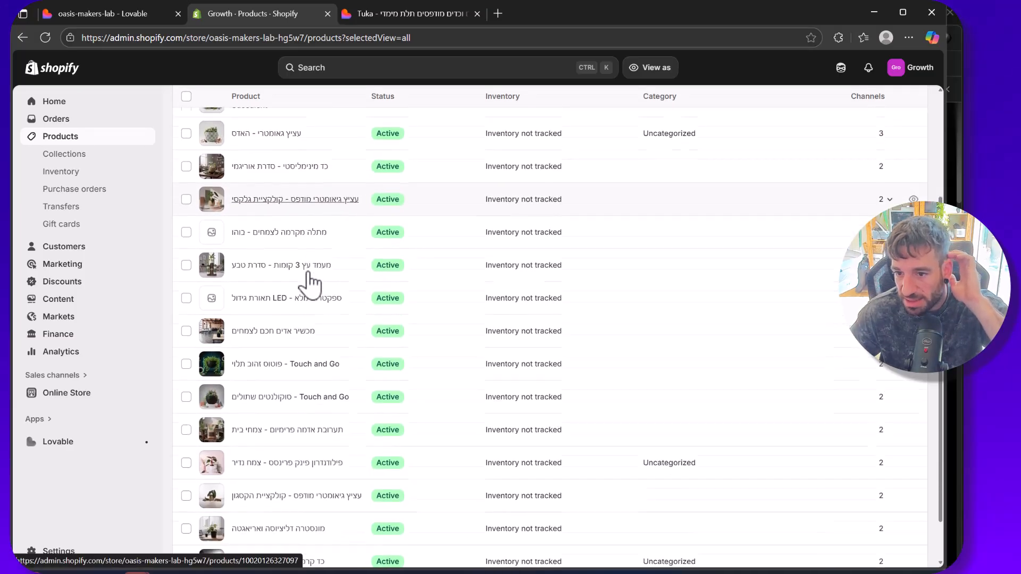
scroll(310, 282, down, 1)
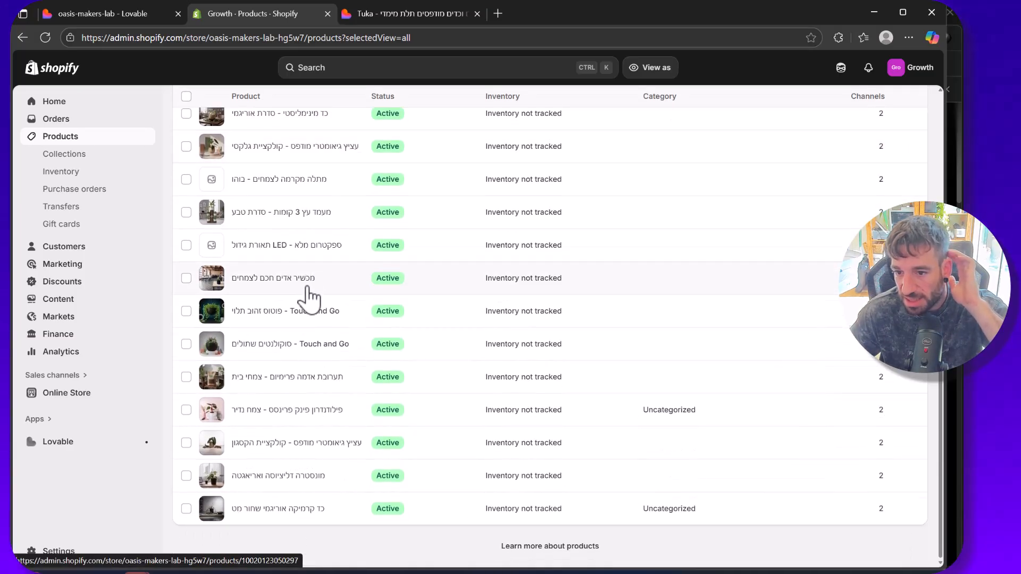
click(299, 477)
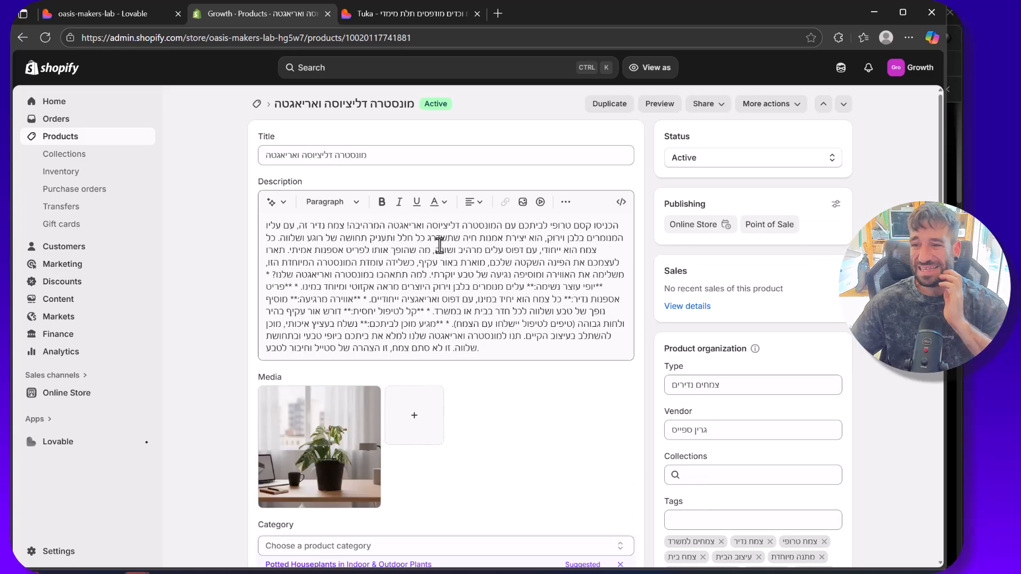
Step: Compare the product's Shopify description with the generated description in Lovable
scroll(439, 246, down, 1)
click(394, 213)
drag(478, 287, 273, 167)
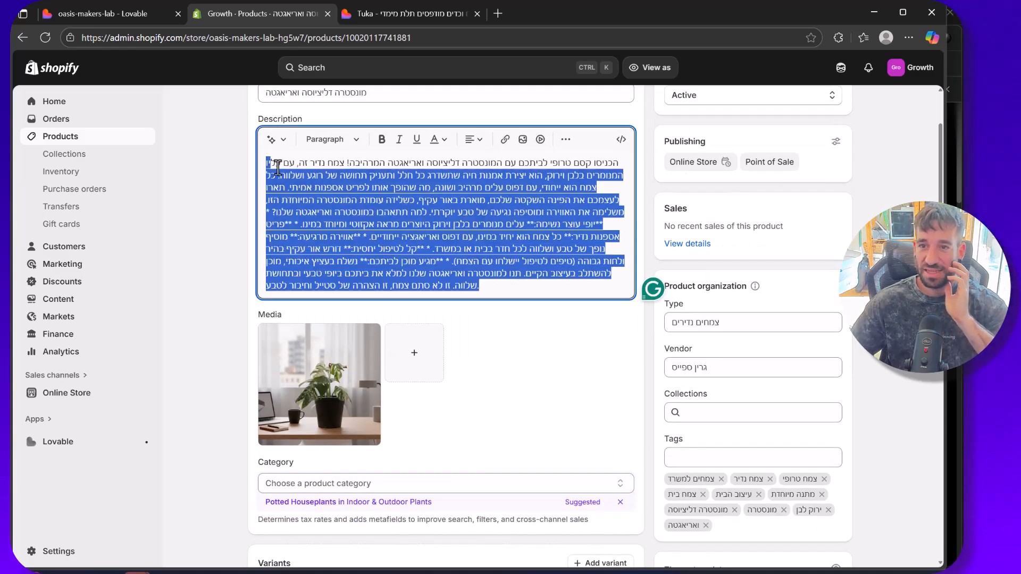
scroll(274, 166, up, 1)
click(110, 17)
scroll(429, 320, down, 1)
click(418, 312)
scroll(418, 296, down, 5)
click(262, 15)
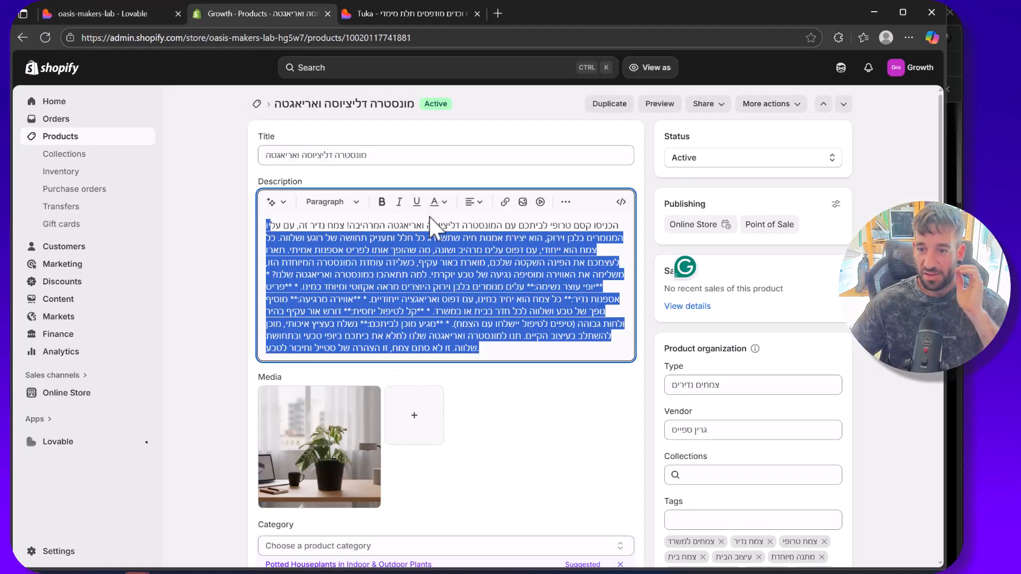
Step: Review the Shopify product's description, media, category and variants
scroll(467, 312, down, 1)
scroll(467, 298, down, 3)
click(502, 260)
scroll(358, 342, down, 3)
scroll(355, 342, up, 7)
drag(366, 155, 257, 280)
scroll(238, 311, down, 3)
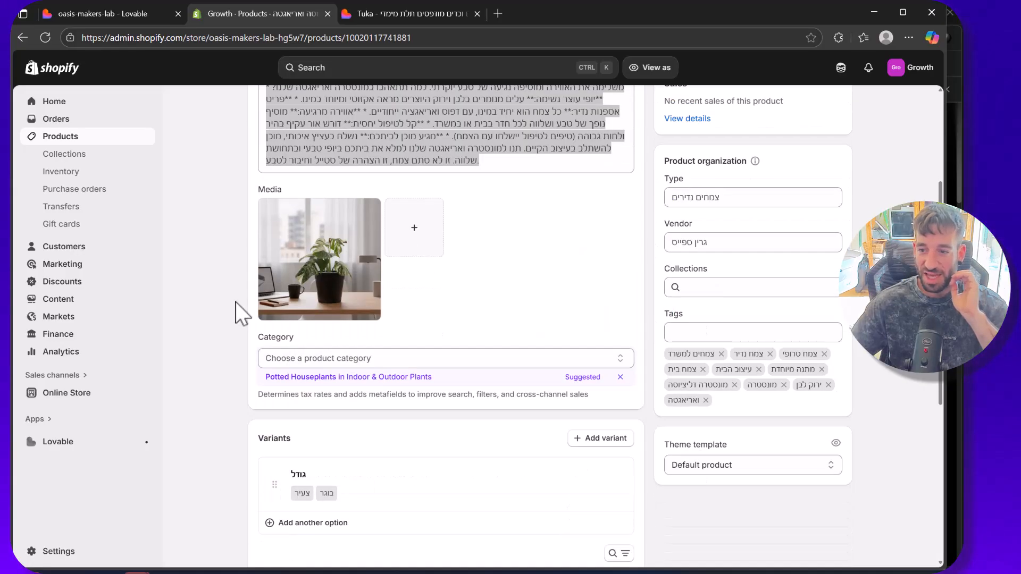
scroll(271, 330, down, 2)
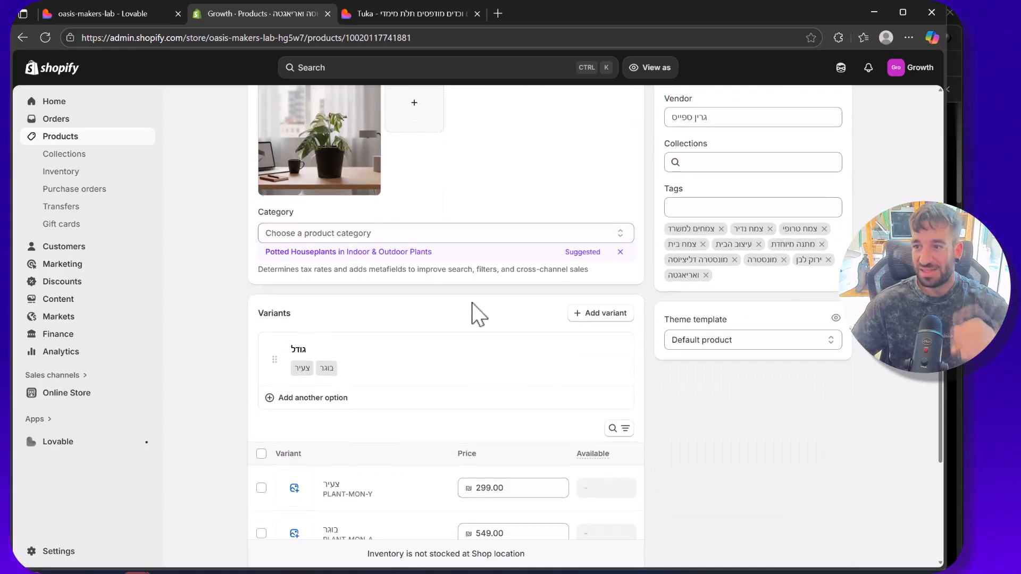
Step: Add the existing tags "plants" and "rare-plants" to the product and save it
scroll(478, 312, up, 2)
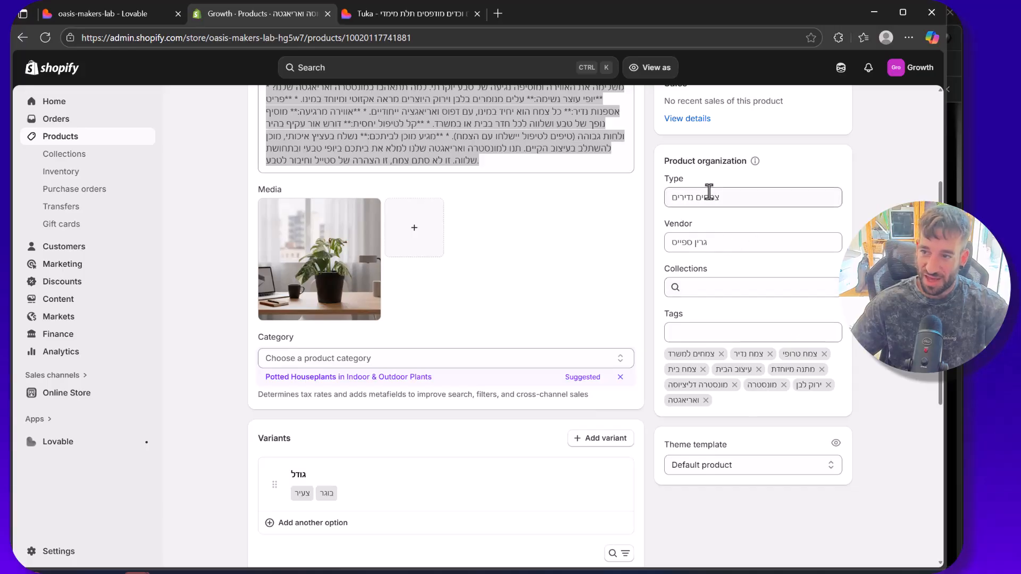
click(734, 334)
text(pl)
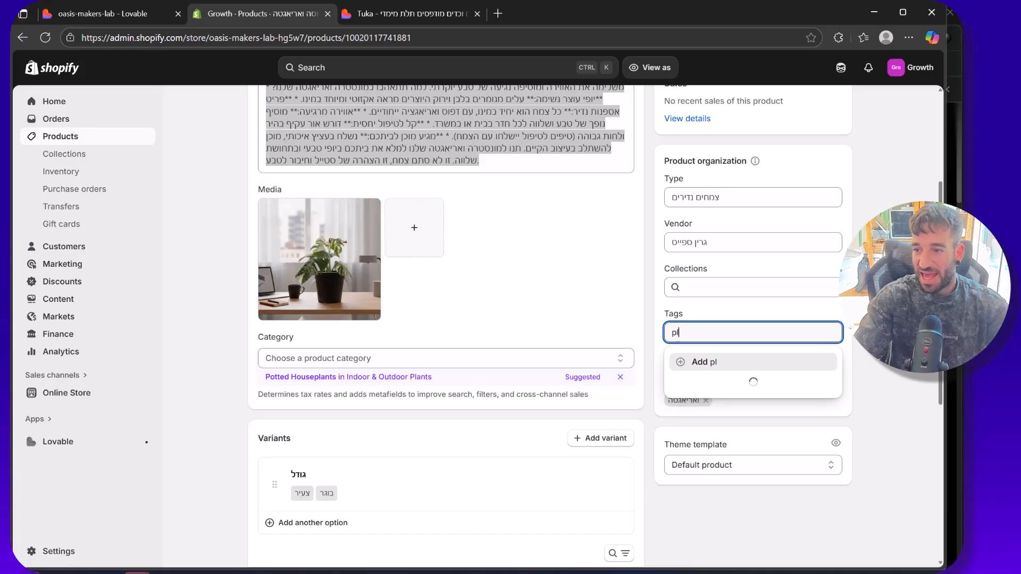
text(ants)
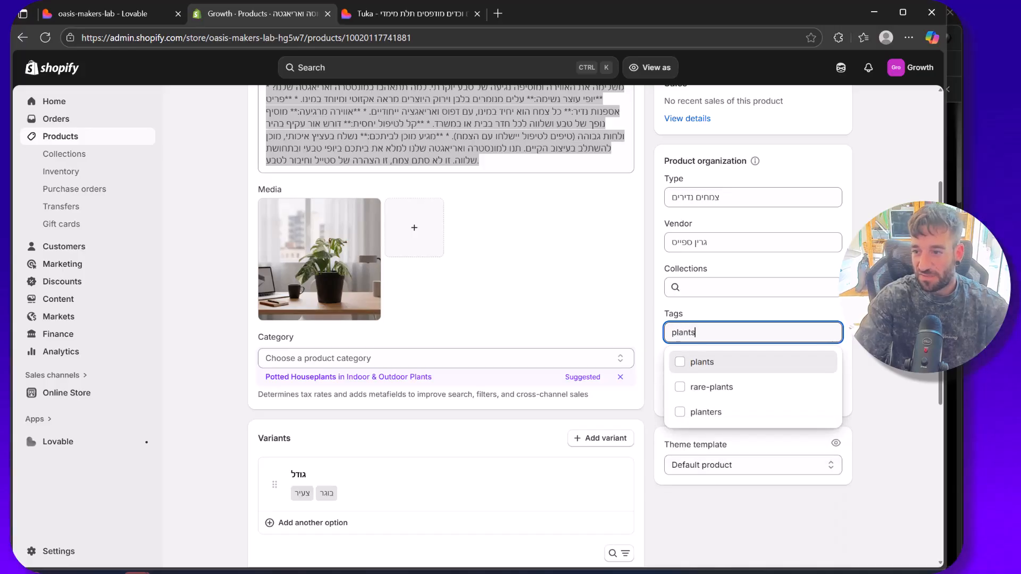
click(774, 365)
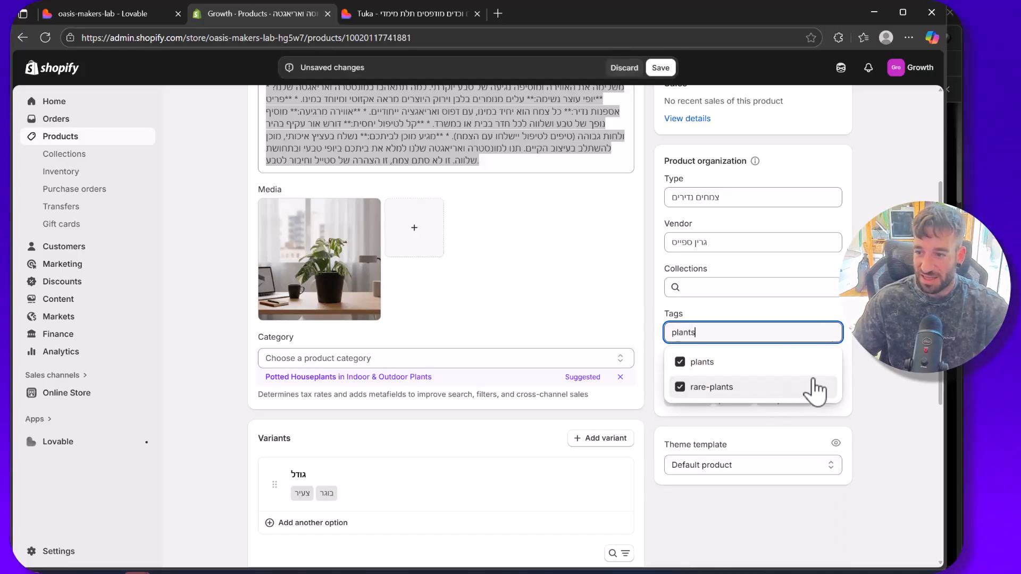
scroll(252, 131, up, 4)
click(670, 71)
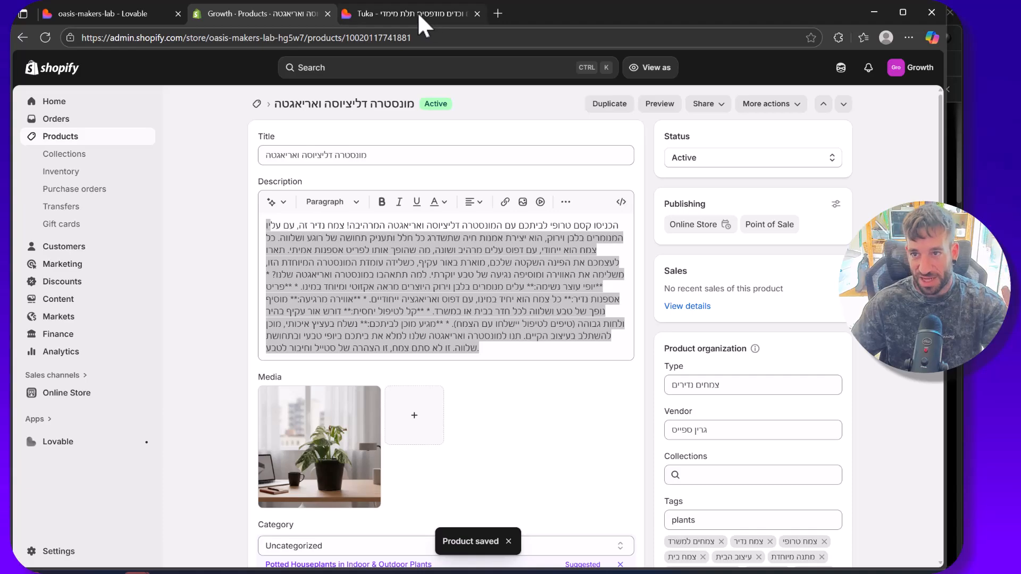
Step: Switch back to Lovable and show the SEO Optimizer in the admin dashboard's text tools, including its product selection
click(160, 16)
scroll(410, 131, up, 3)
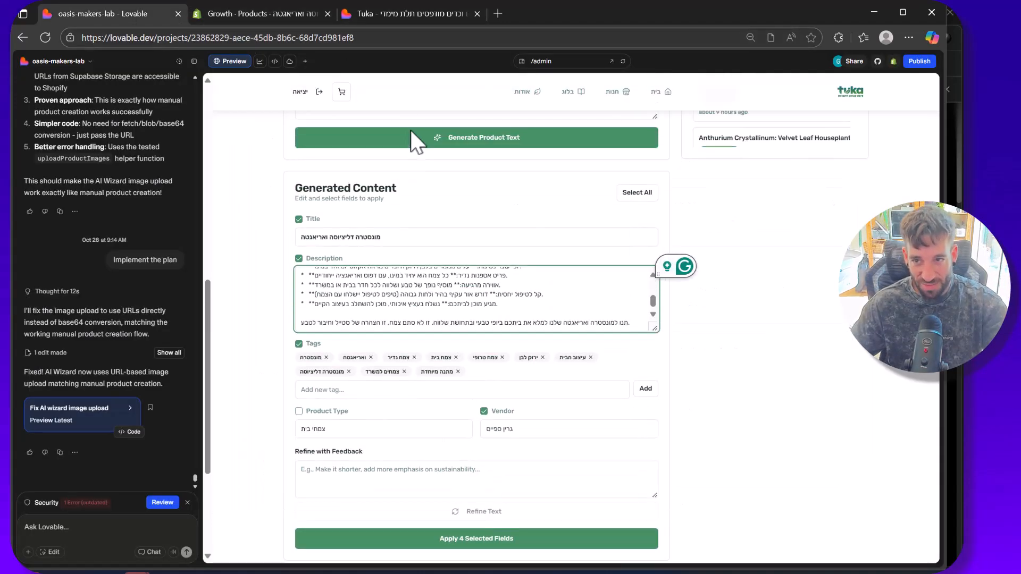
scroll(412, 143, down, 3)
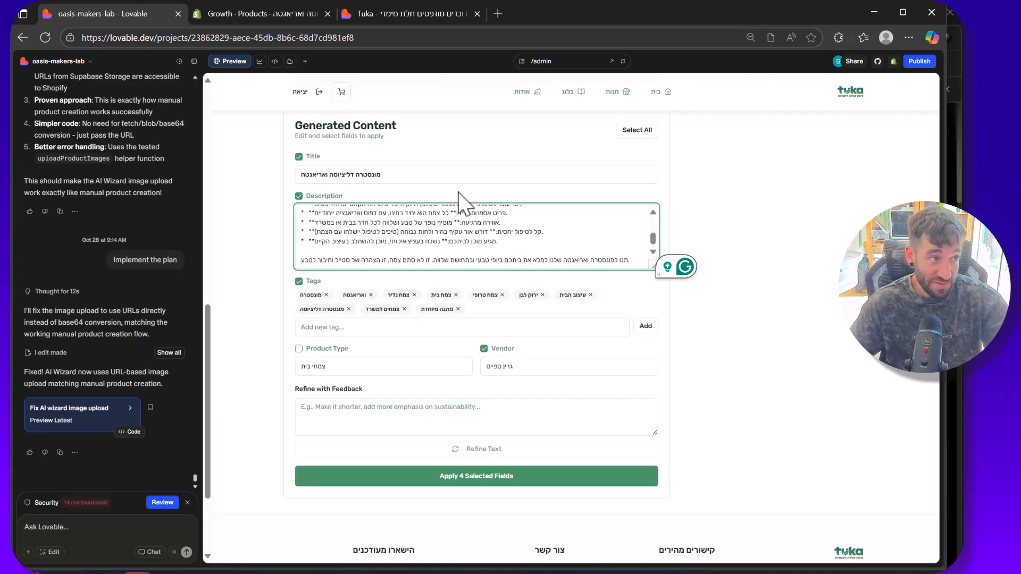
scroll(459, 202, up, 10)
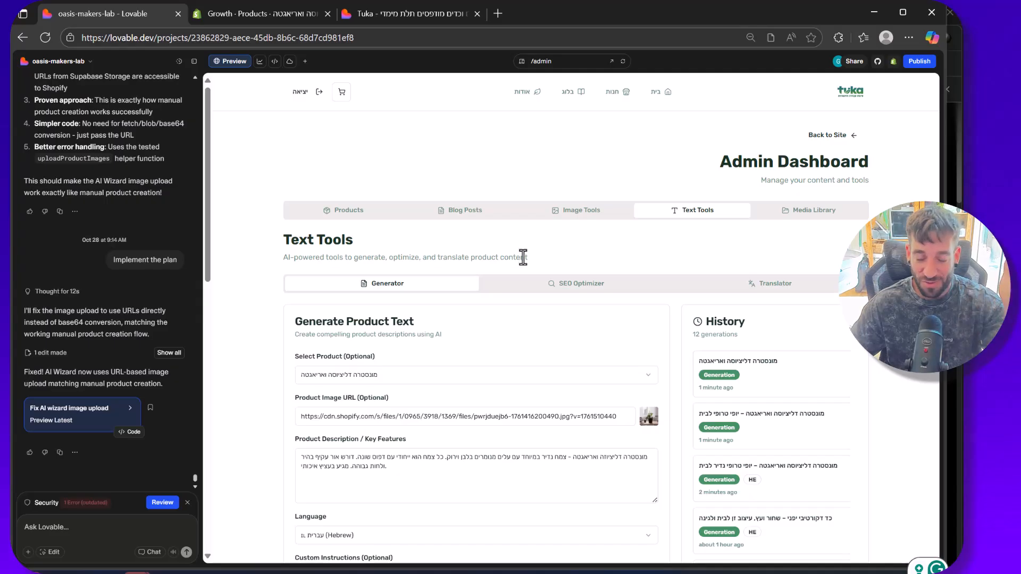
click(590, 283)
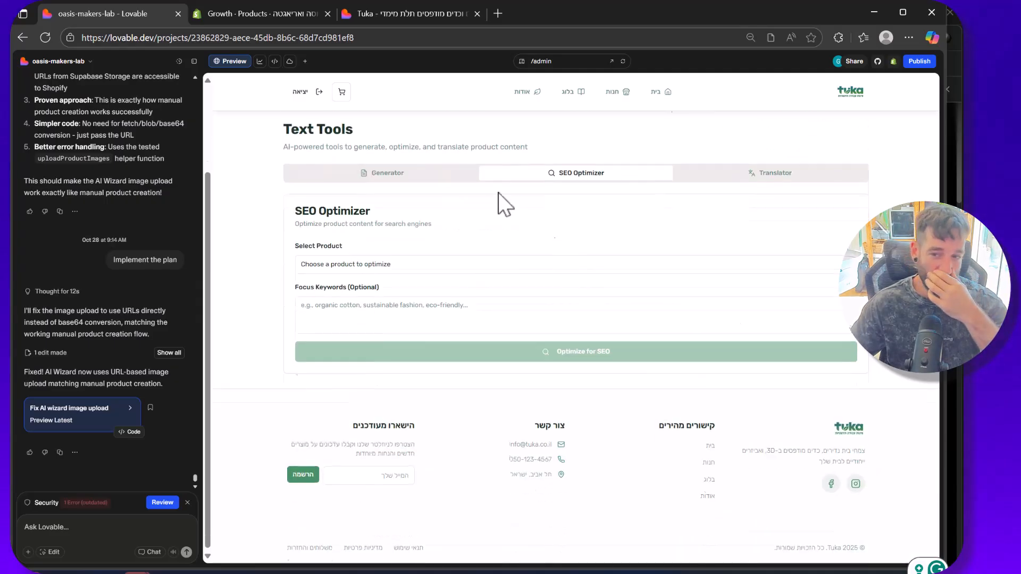
click(431, 261)
click(258, 296)
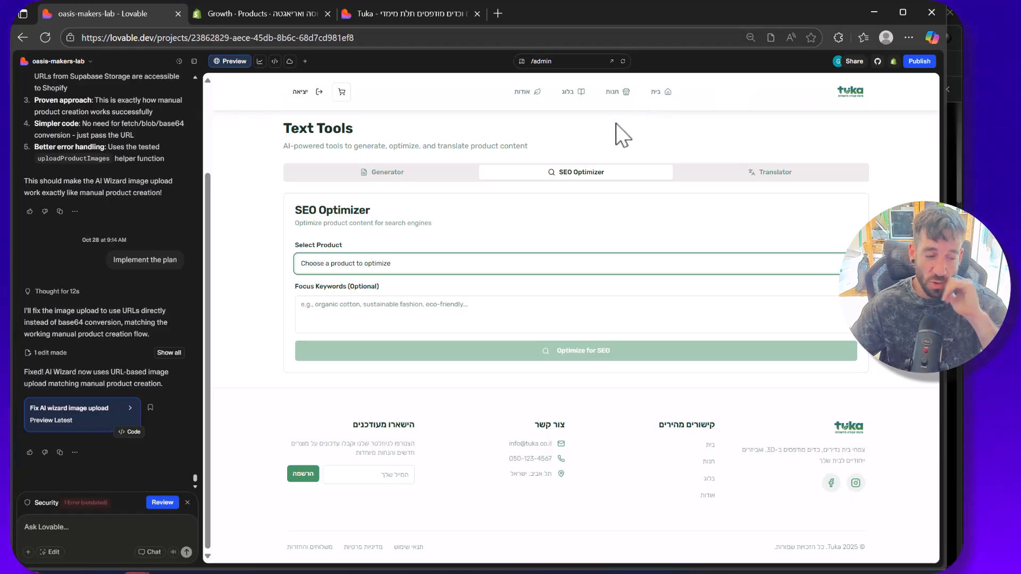
Step: Switch to Shopify and examine the Lovable app's existing access tokens, their scopes and the admin token's creation date
click(295, 12)
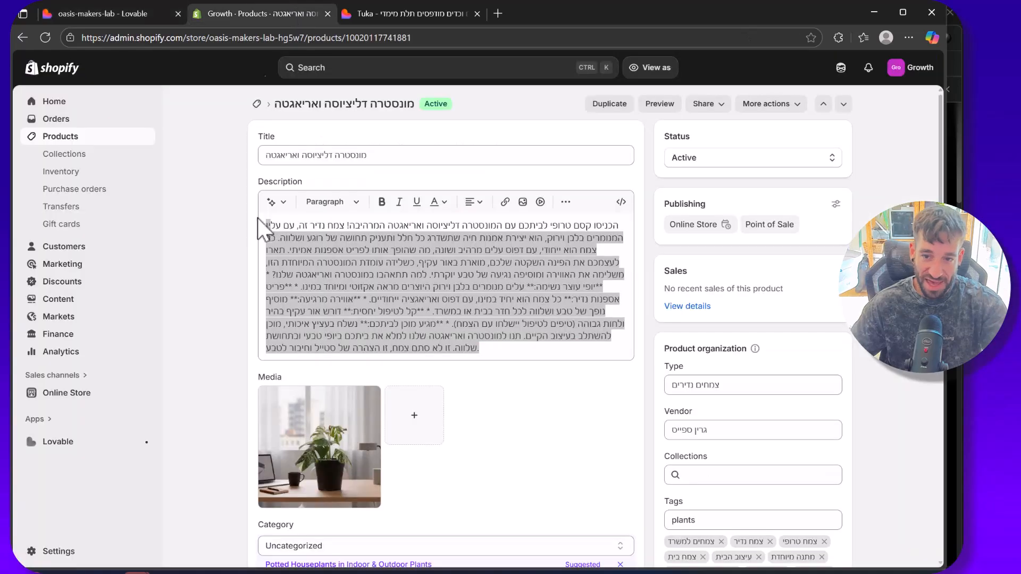
scroll(200, 280, down, 2)
click(89, 462)
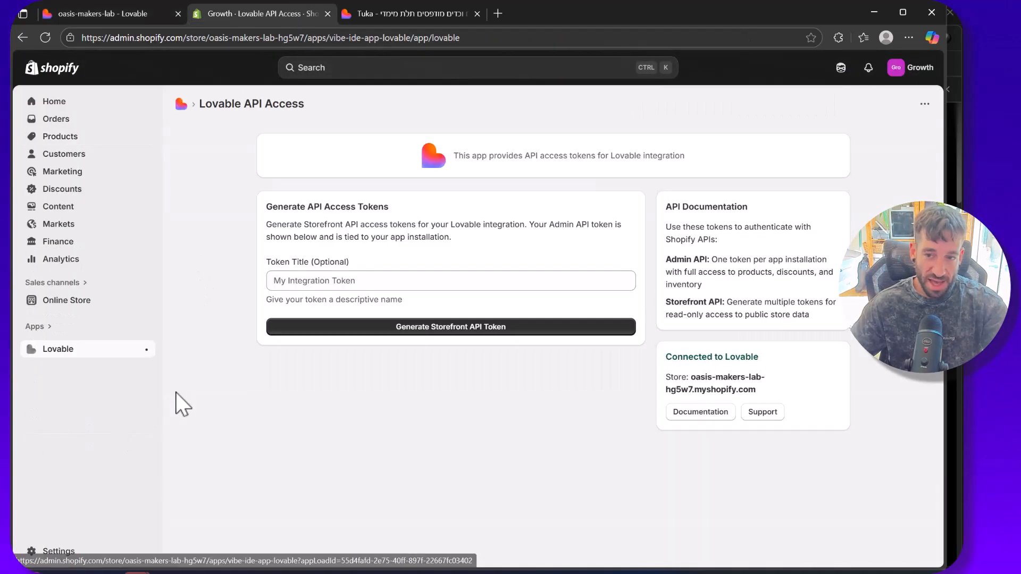
scroll(283, 175, down, 1)
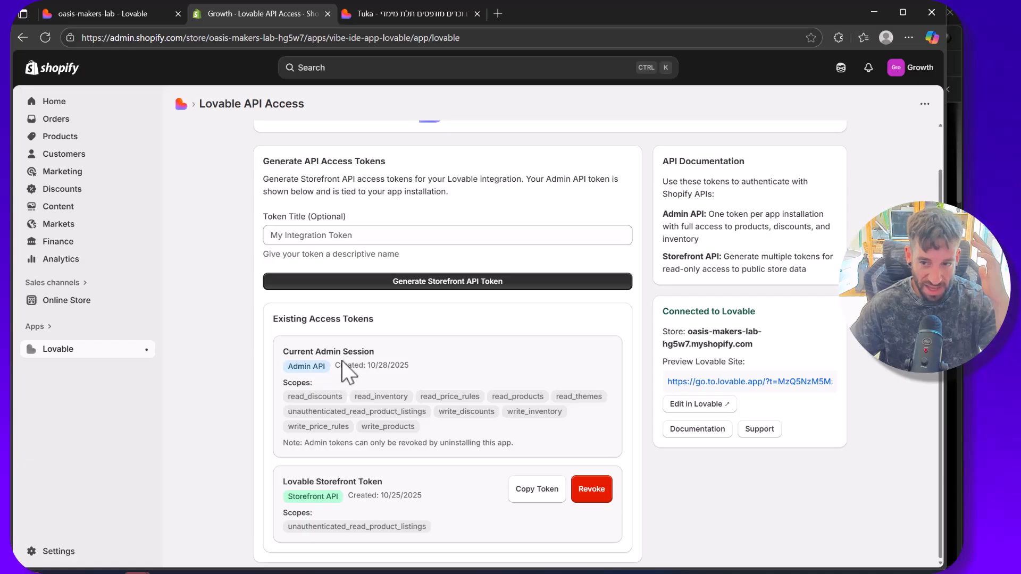
drag(335, 366, 429, 374)
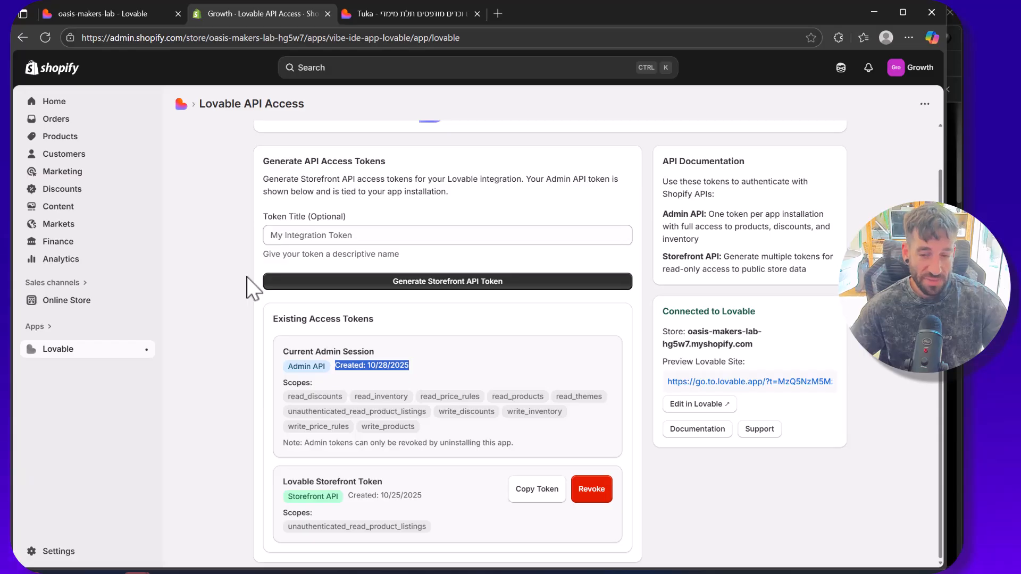
Step: Switch back to Lovable and check the Shopify tool's permission choices in the project's tool settings
click(128, 16)
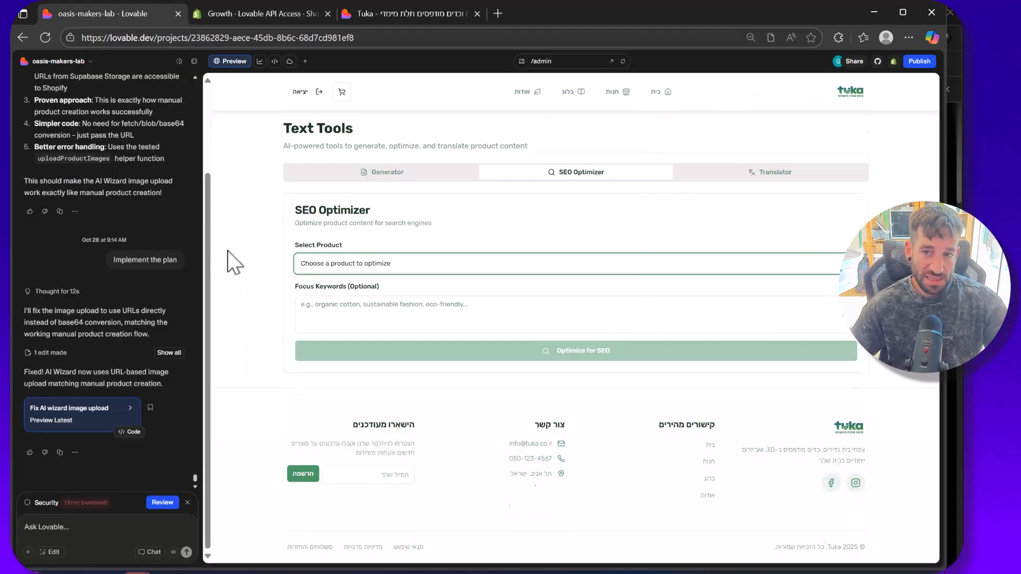
click(56, 61)
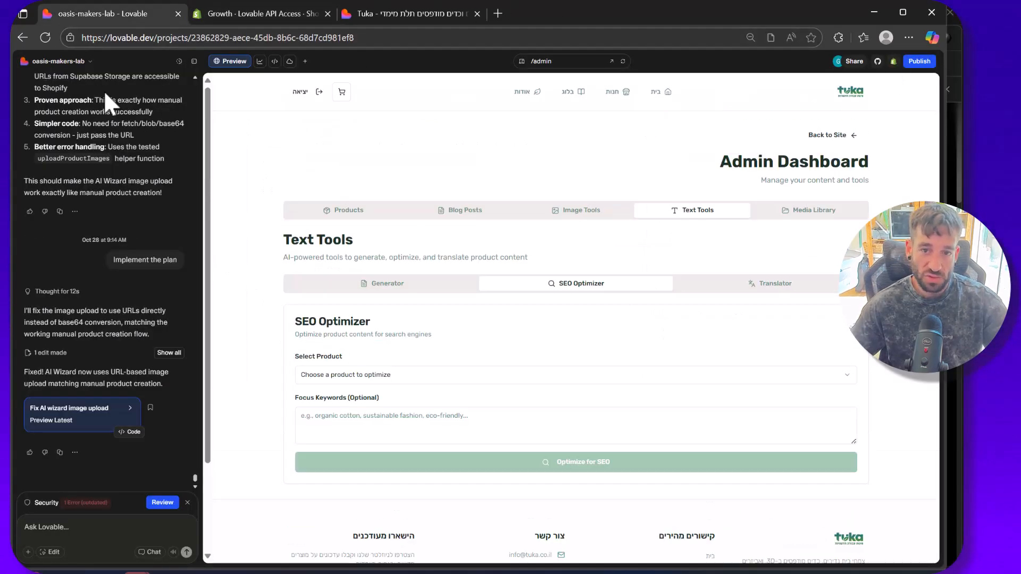
click(84, 185)
scroll(326, 258, down, 2)
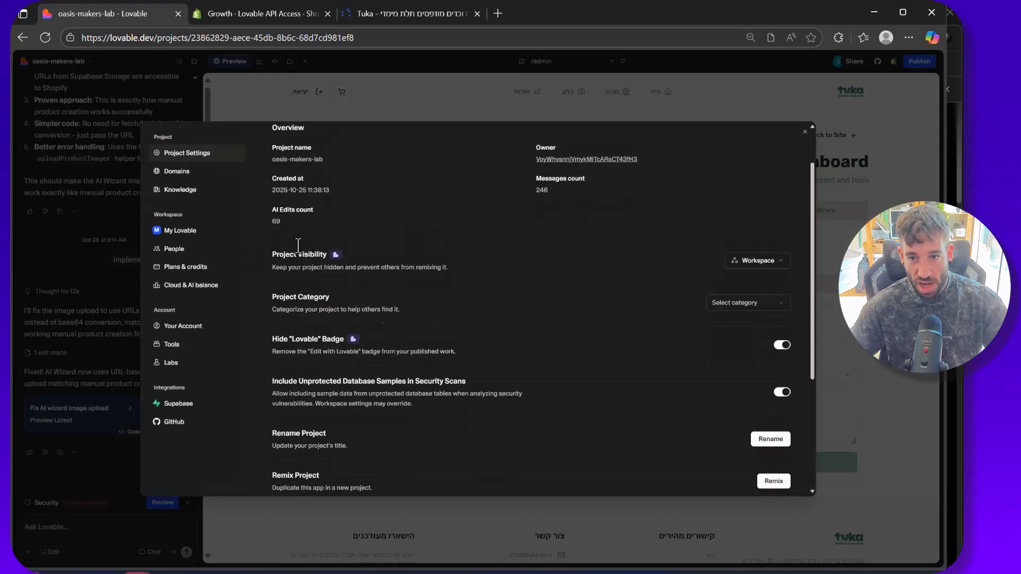
click(195, 349)
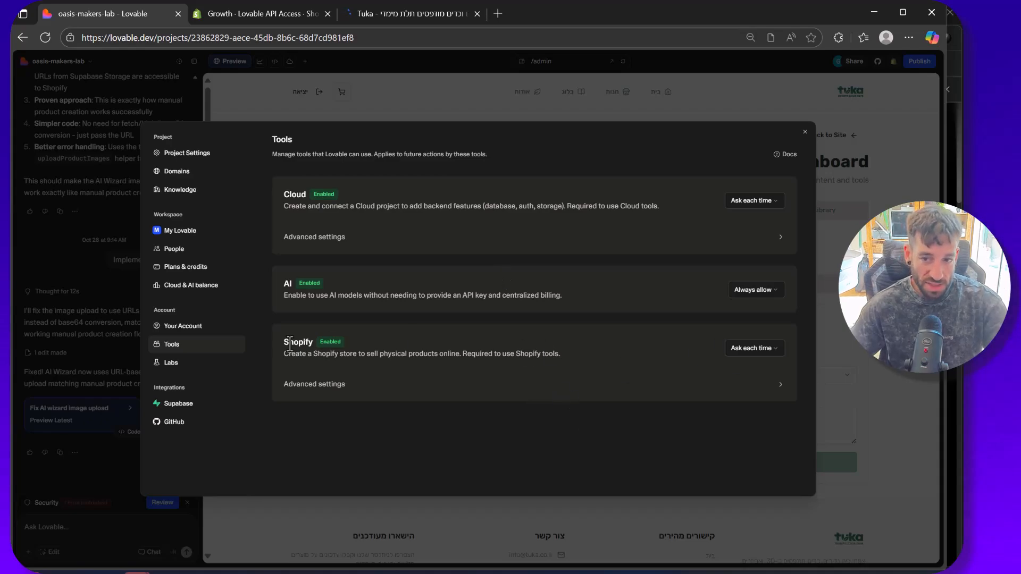
click(766, 349)
click(765, 352)
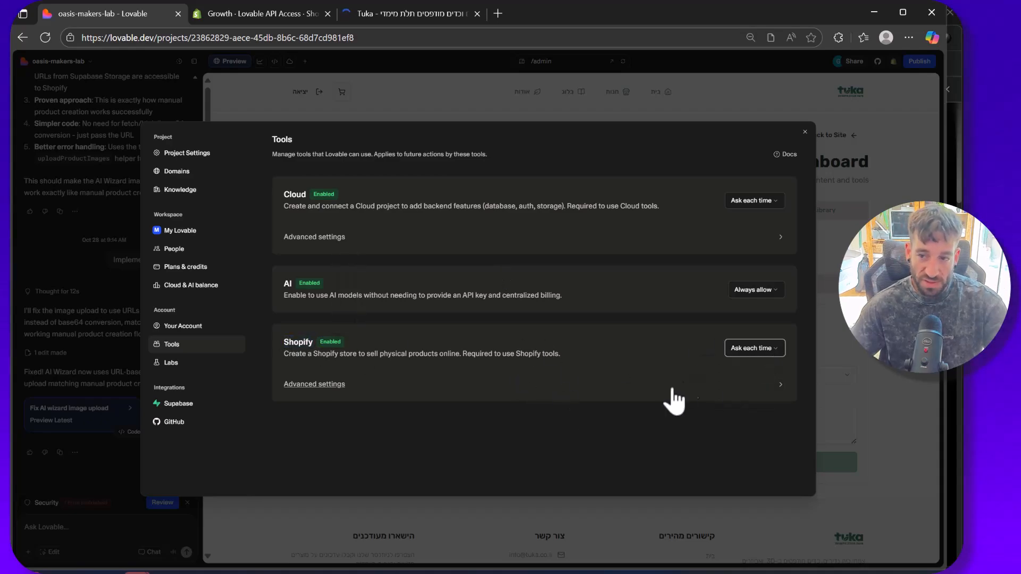
Step: Examine the Shopify tool's advanced permissions, close the settings and return to the SEO Optimizer
click(319, 387)
scroll(358, 340, down, 8)
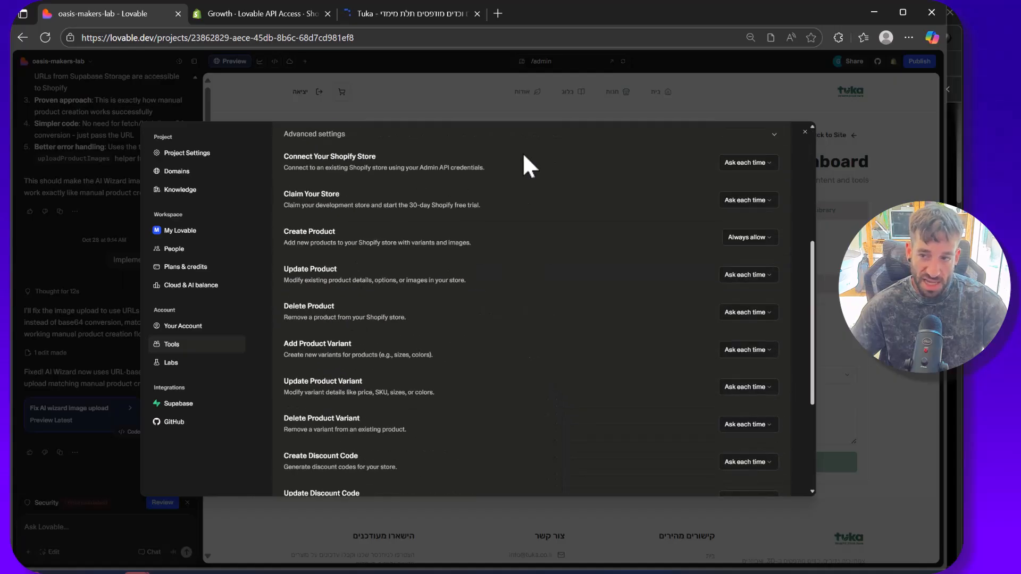
scroll(343, 412, up, 6)
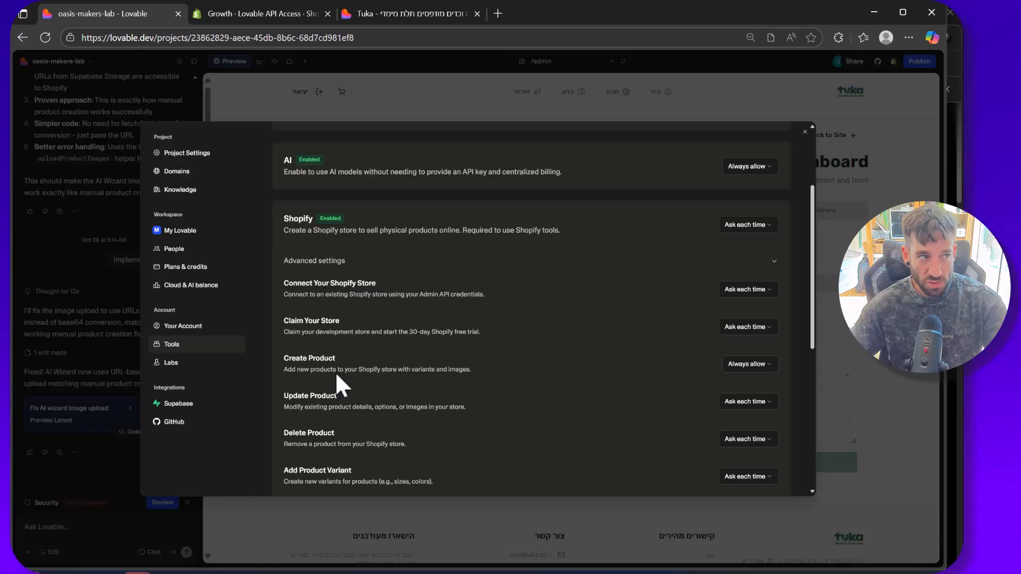
key(Escape)
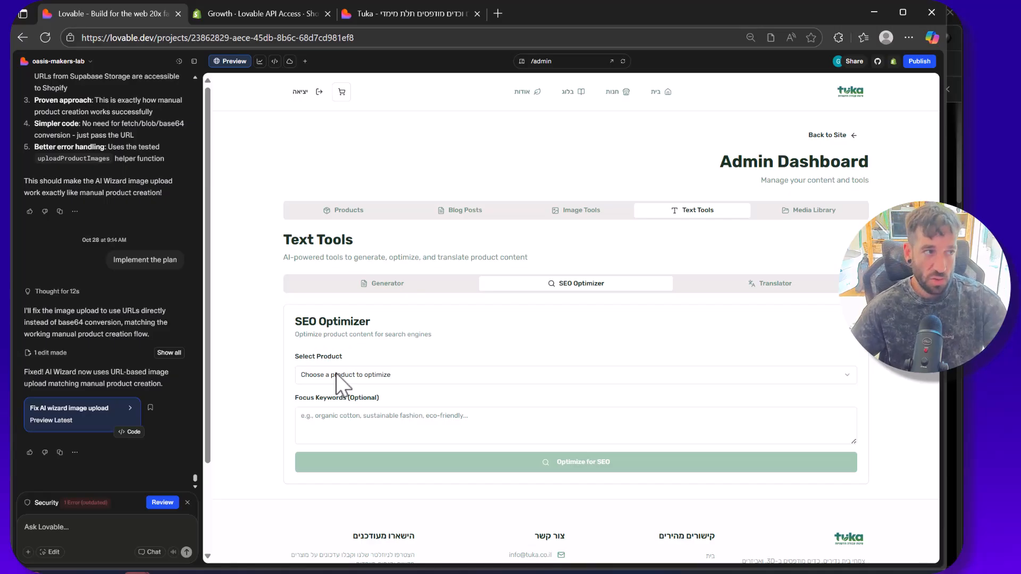
scroll(429, 378, down, 1)
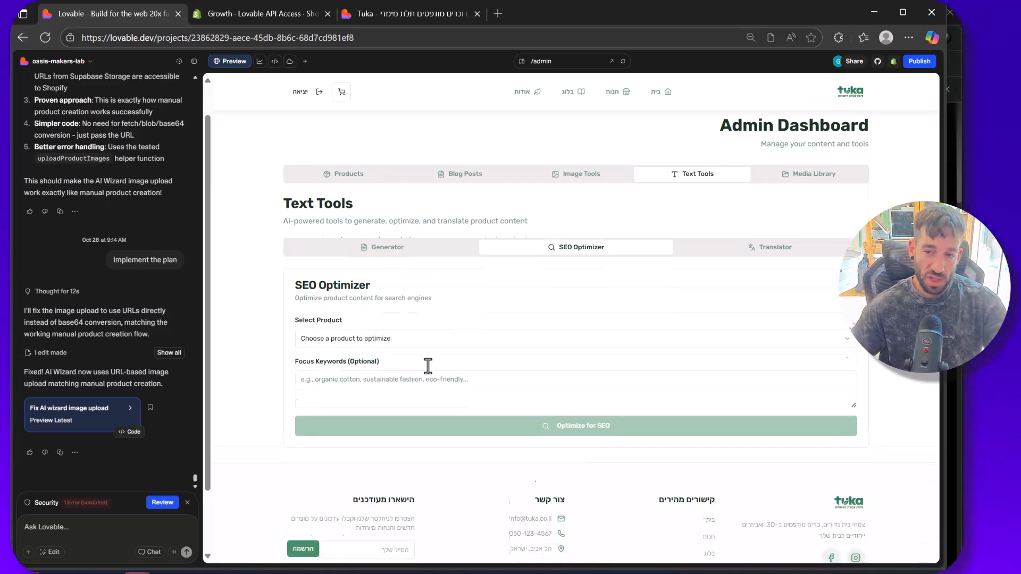
Step: Revisit the Lovable app's existing access tokens in Shopify, and switch back to the SEO Optimizer in Lovable
click(216, 14)
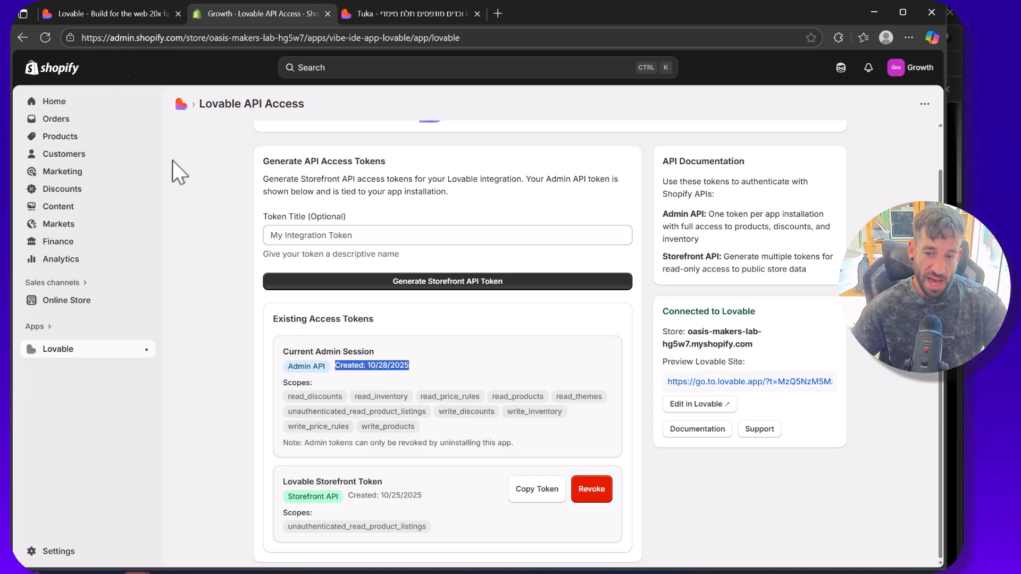
click(91, 15)
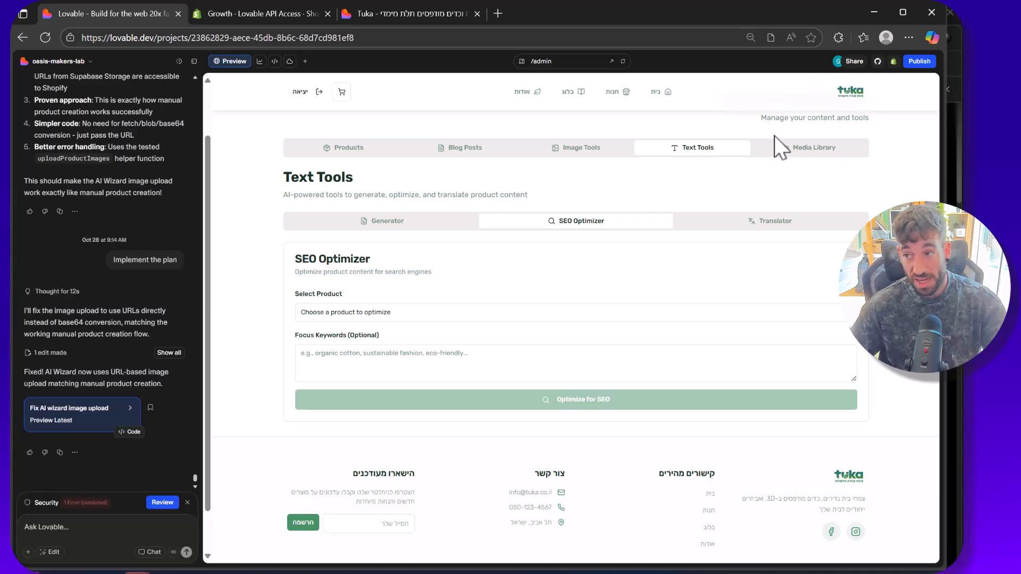
scroll(781, 142, down, 1)
scroll(785, 144, up, 2)
Step: Show the Multilingual Translator in the text tools and the Media Library section of the admin dashboard
click(733, 286)
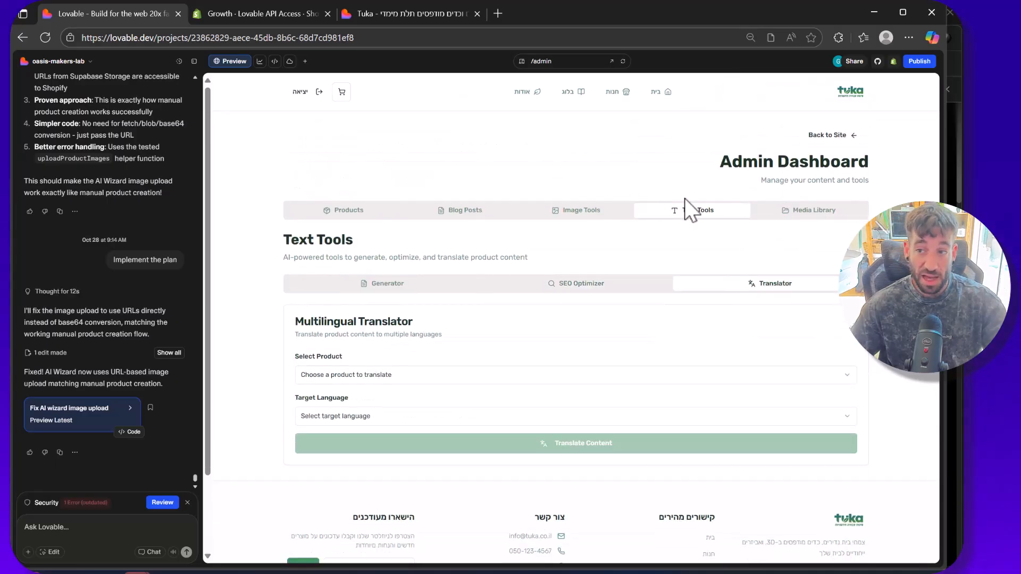
click(792, 212)
scroll(782, 208, down, 1)
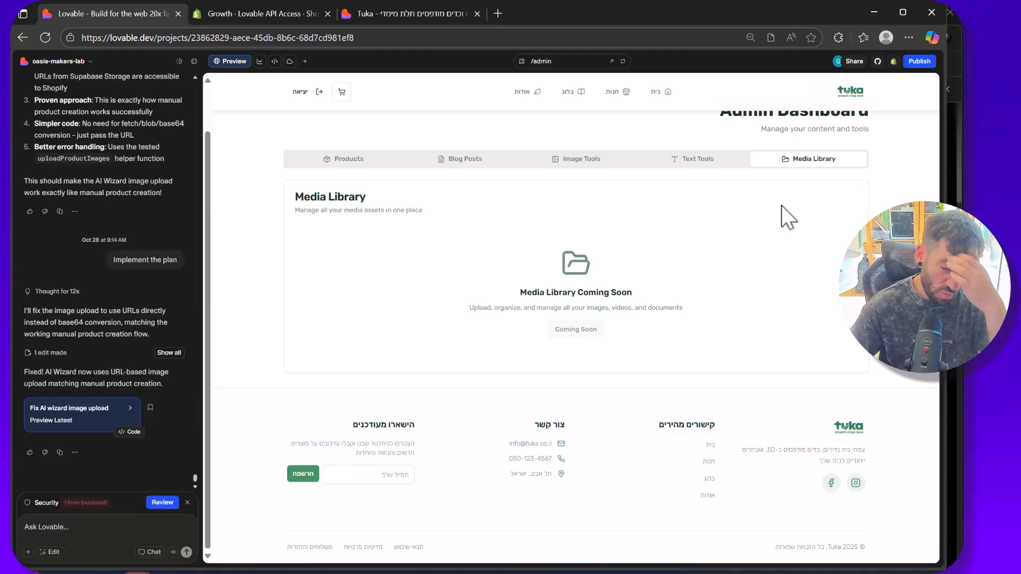
scroll(585, 176, up, 2)
Step: Open the Tuka store's home page in the preview and look through its featured products, categories and footer
click(657, 94)
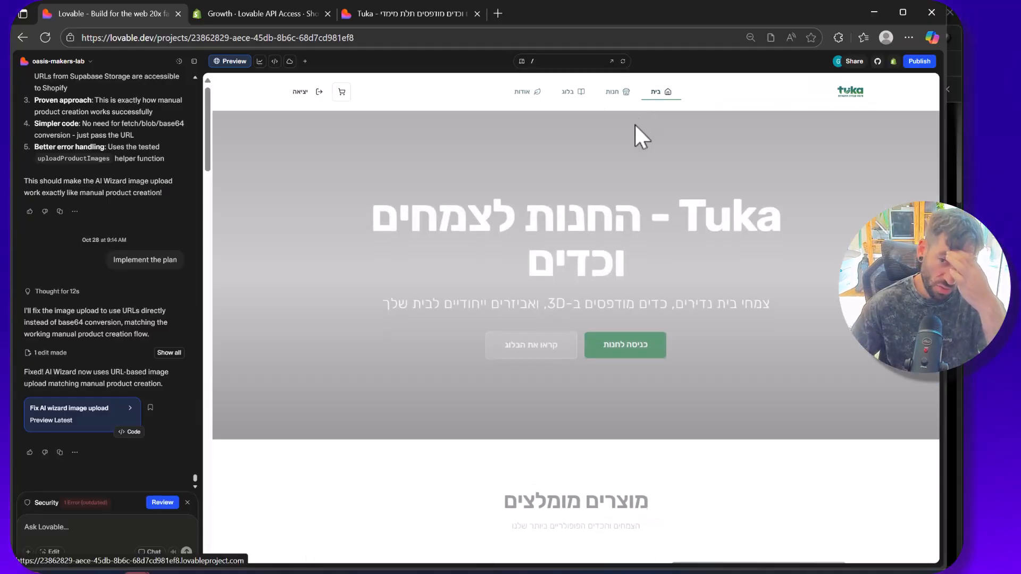
scroll(633, 133, down, 10)
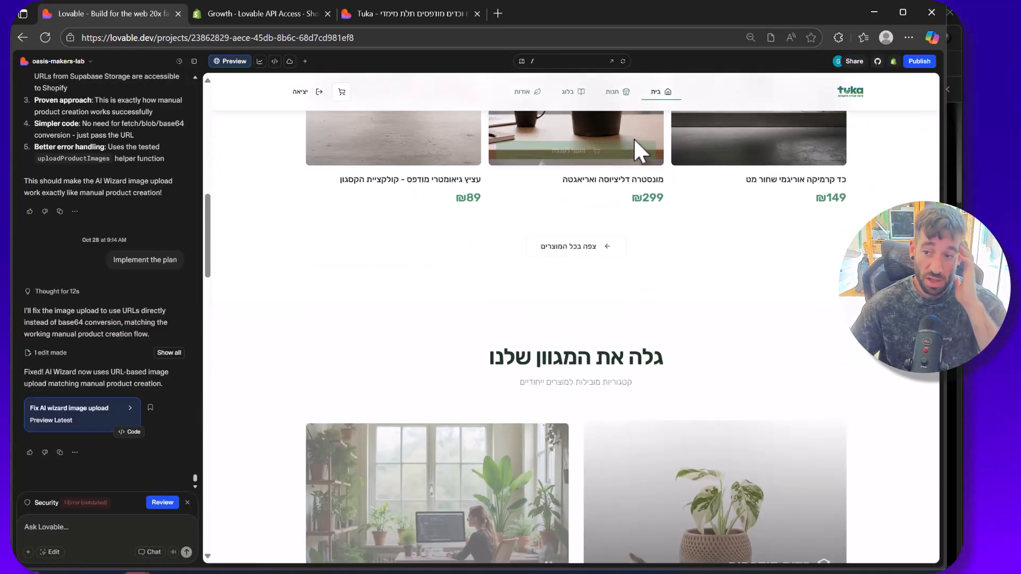
scroll(634, 143, down, 3)
scroll(803, 250, up, 6)
scroll(683, 332, down, 1)
scroll(683, 332, down, 8)
scroll(553, 319, down, 3)
scroll(565, 287, down, 10)
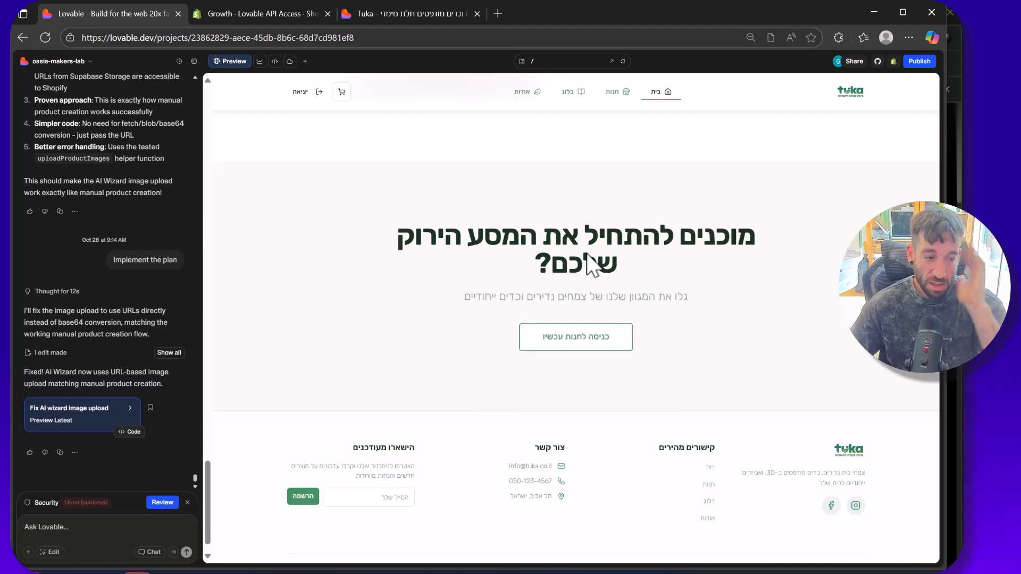
scroll(591, 263, down, 1)
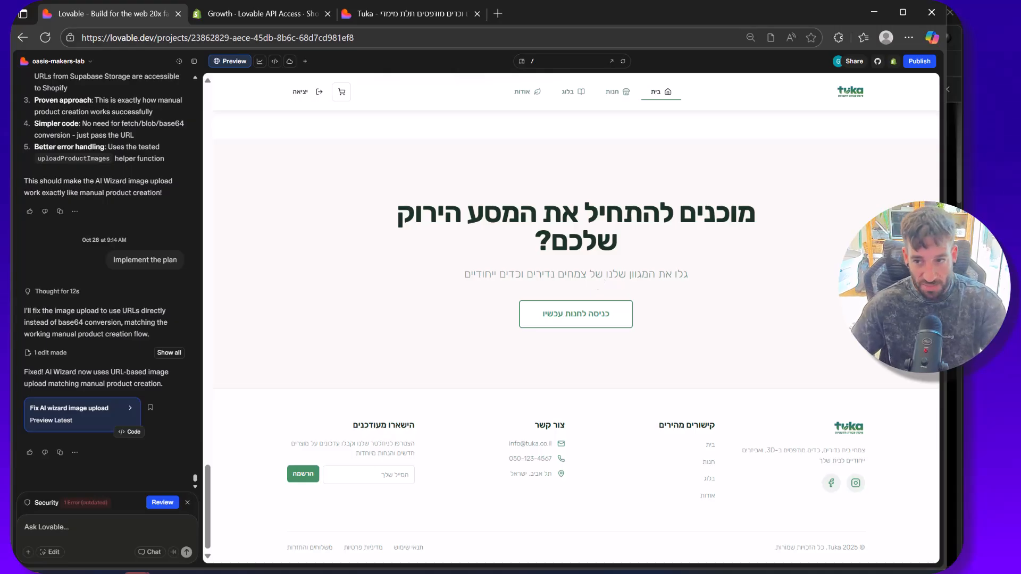
scroll(675, 295, up, 10)
scroll(668, 294, up, 8)
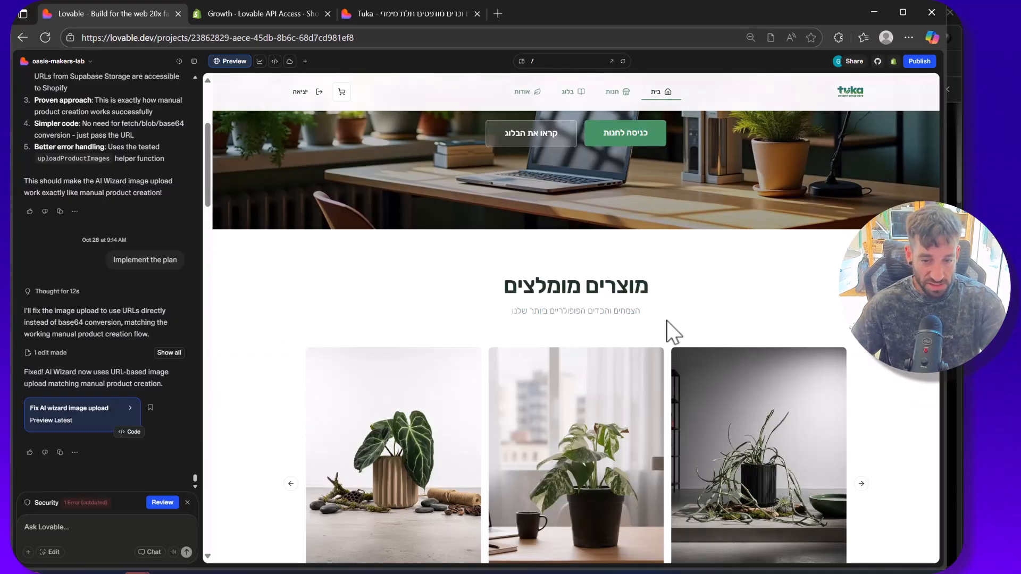